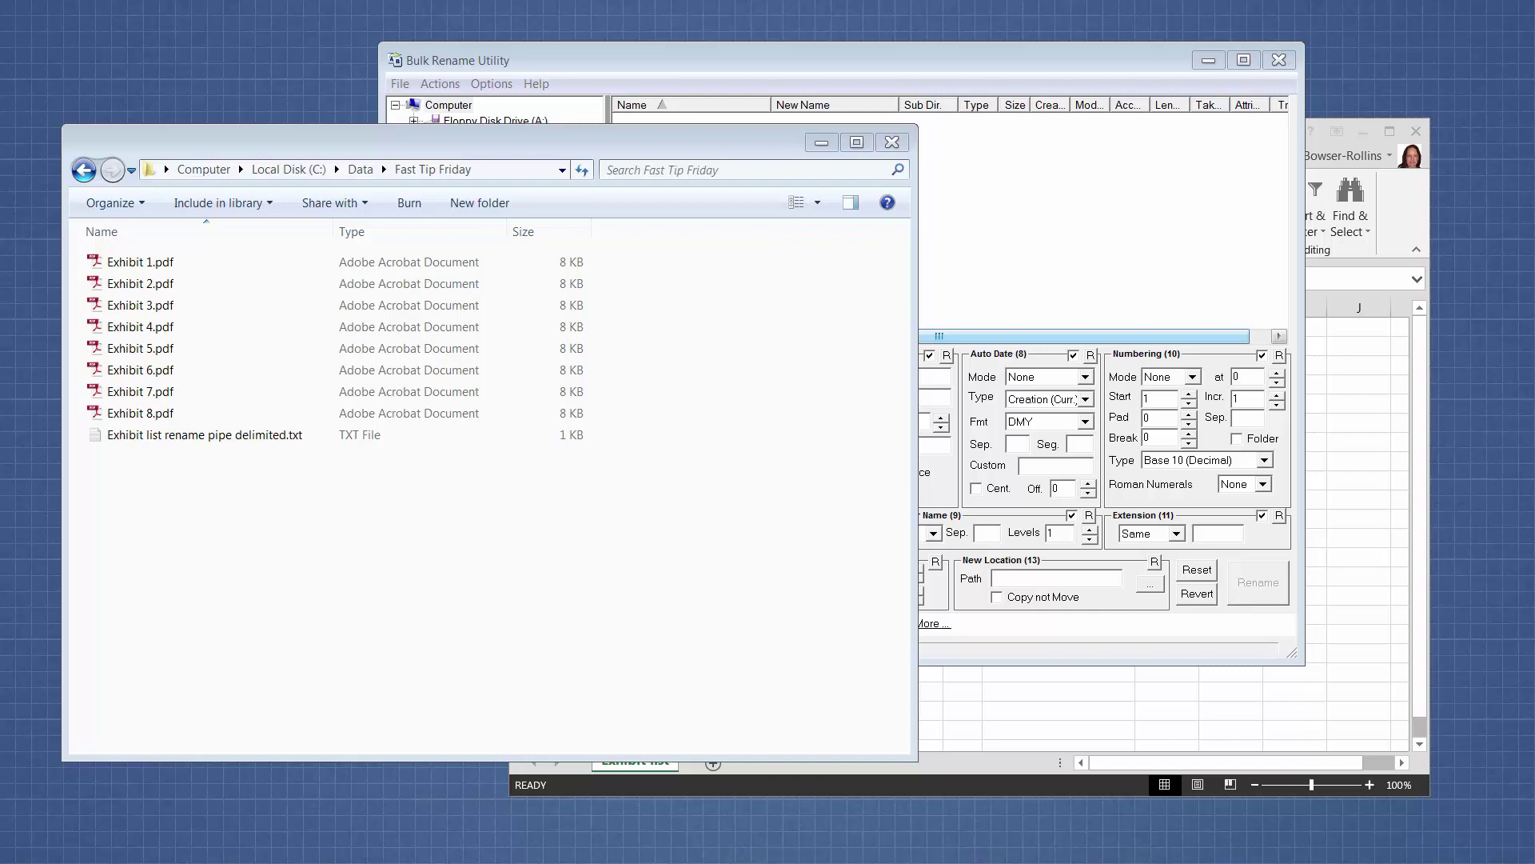
Inspect the pipe-delimited rename list's old|new name format, close it, and bring Bulk Rename Utility forward.
{"action": "left_click", "coordinate": [252, 477]}
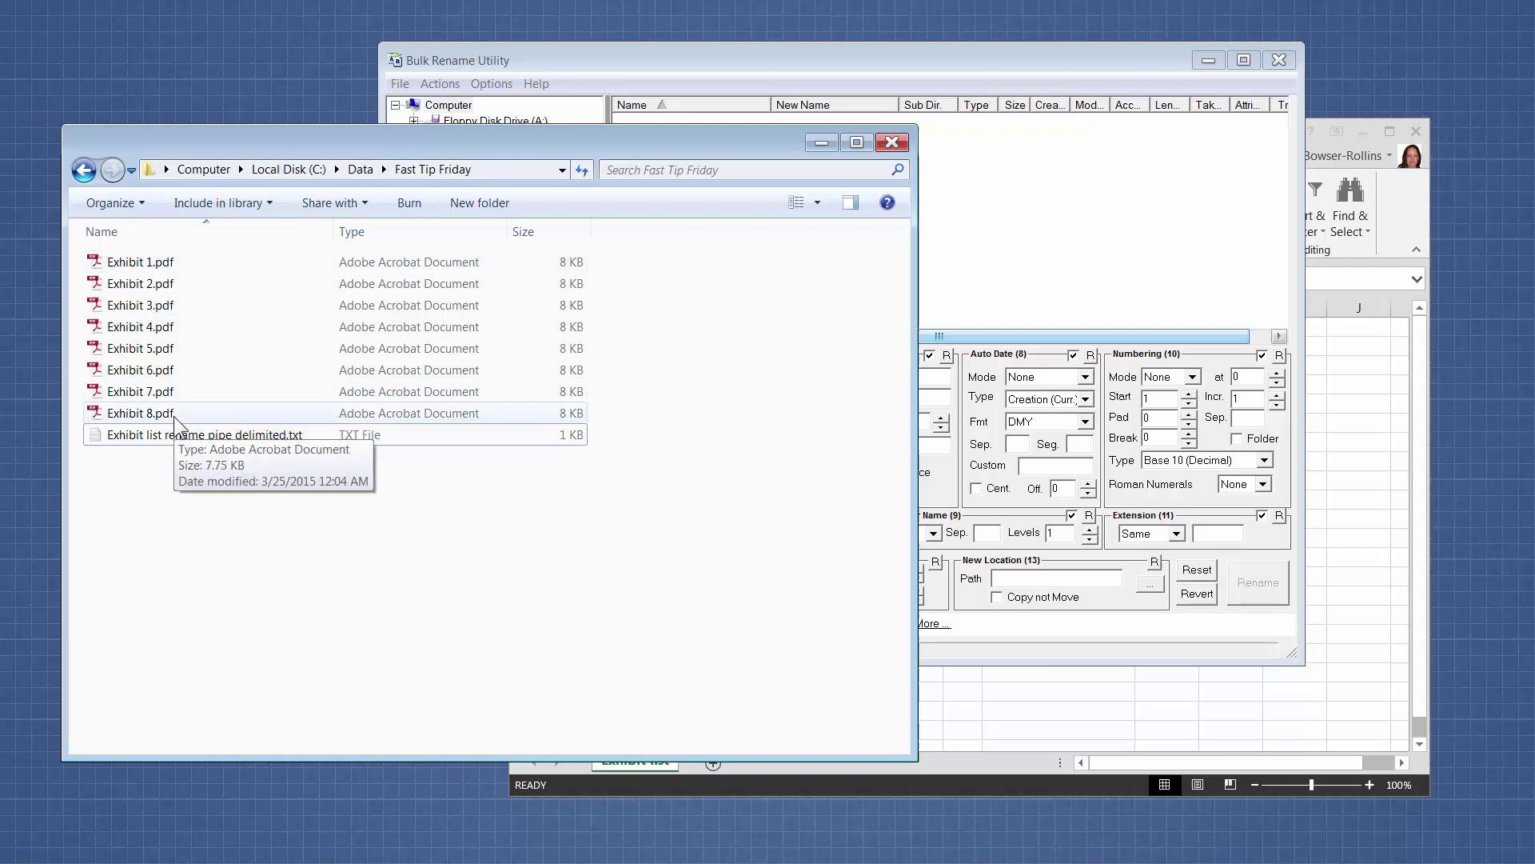
{"action": "double_click", "coordinate": [244, 435]}
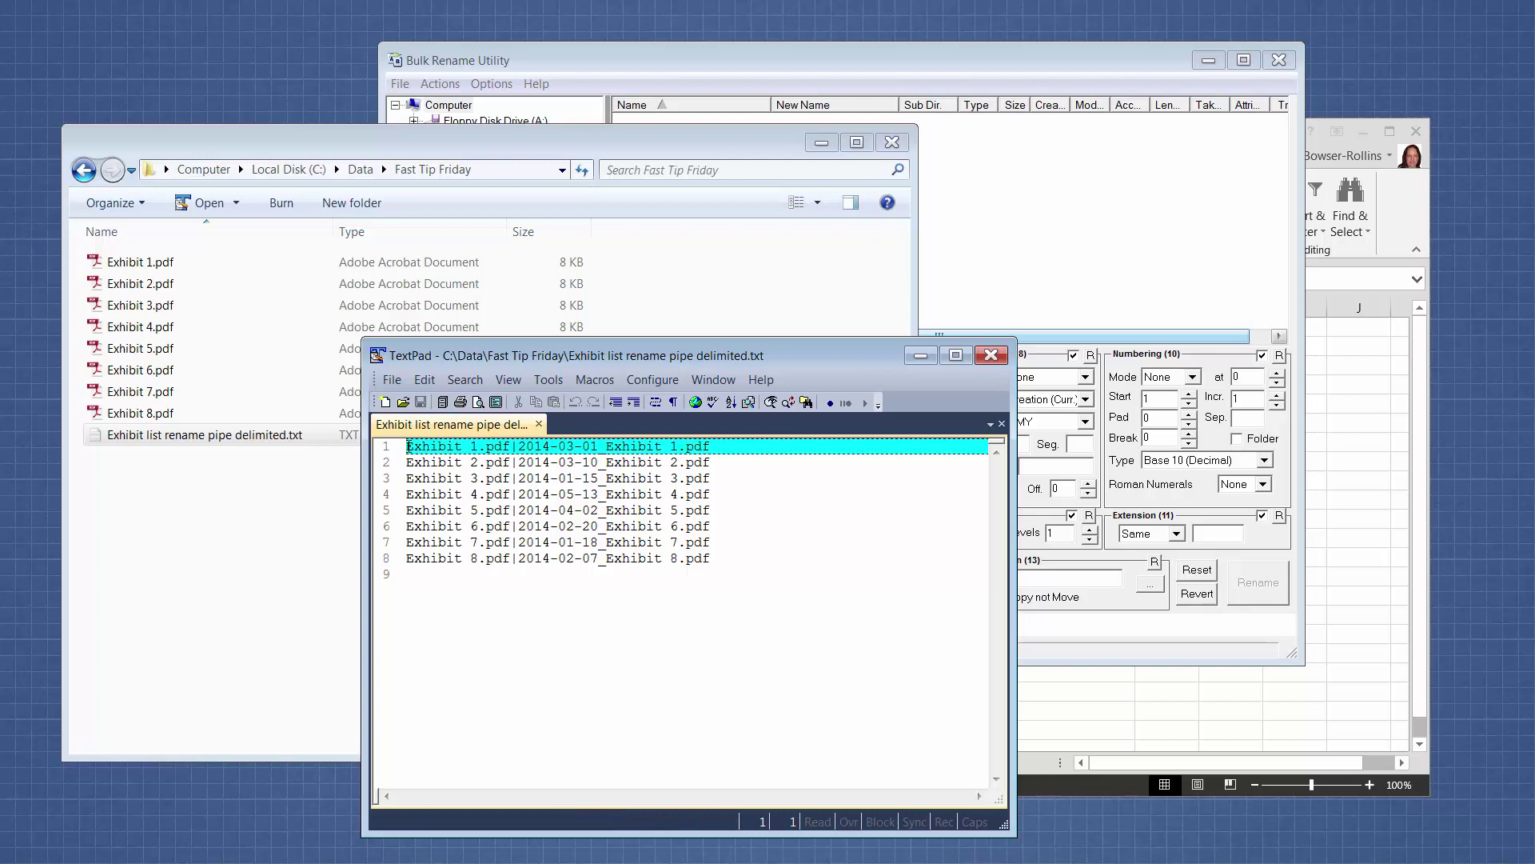
{"action": "left_click_drag", "start_coordinate": [409, 445], "coordinate": [709, 445]}
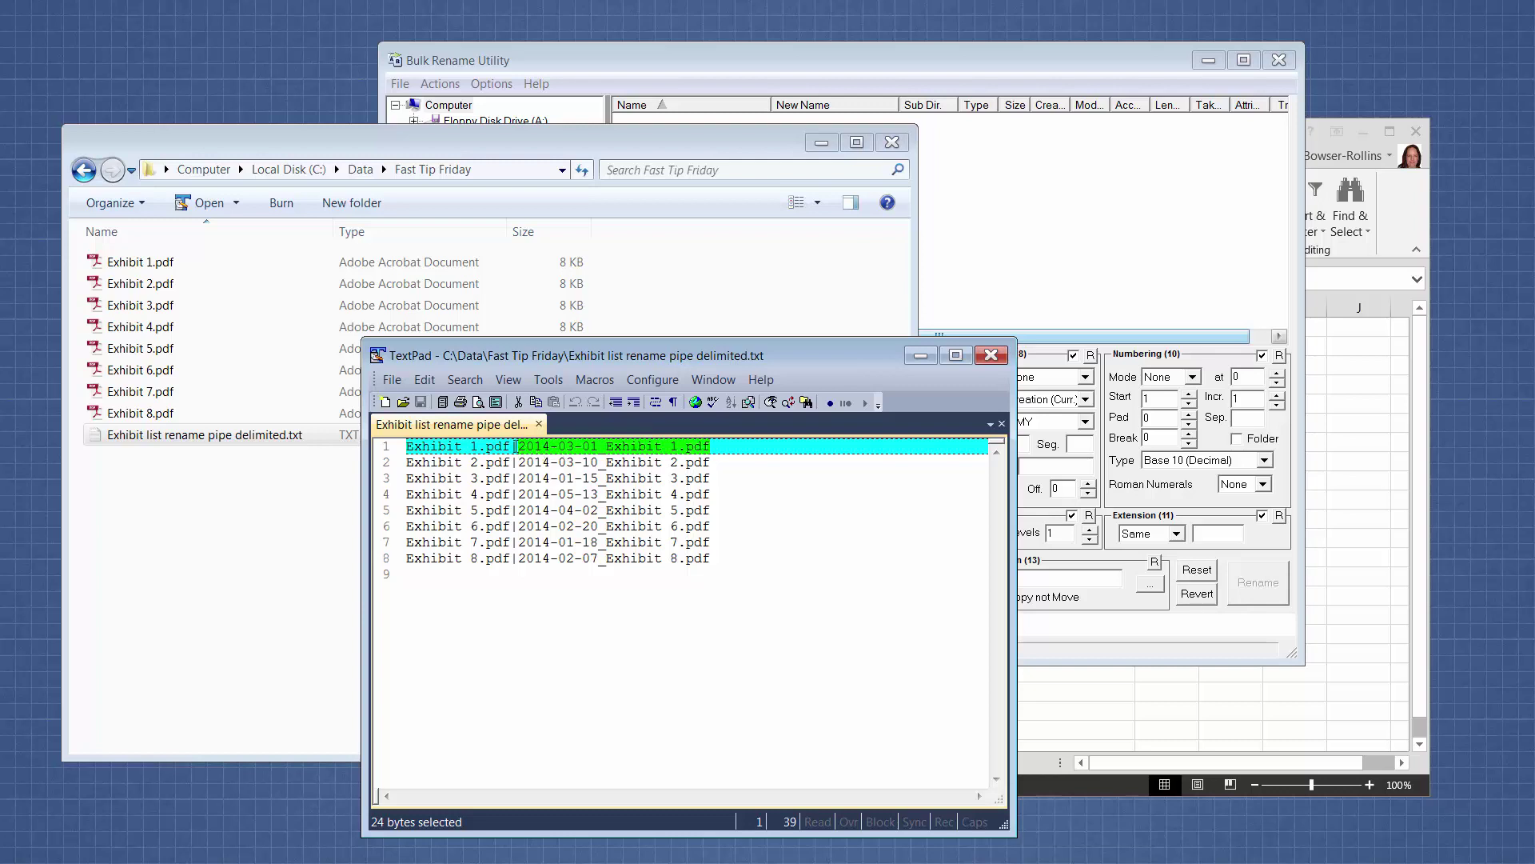
{"action": "left_click_drag", "start_coordinate": [517, 446], "coordinate": [505, 445]}
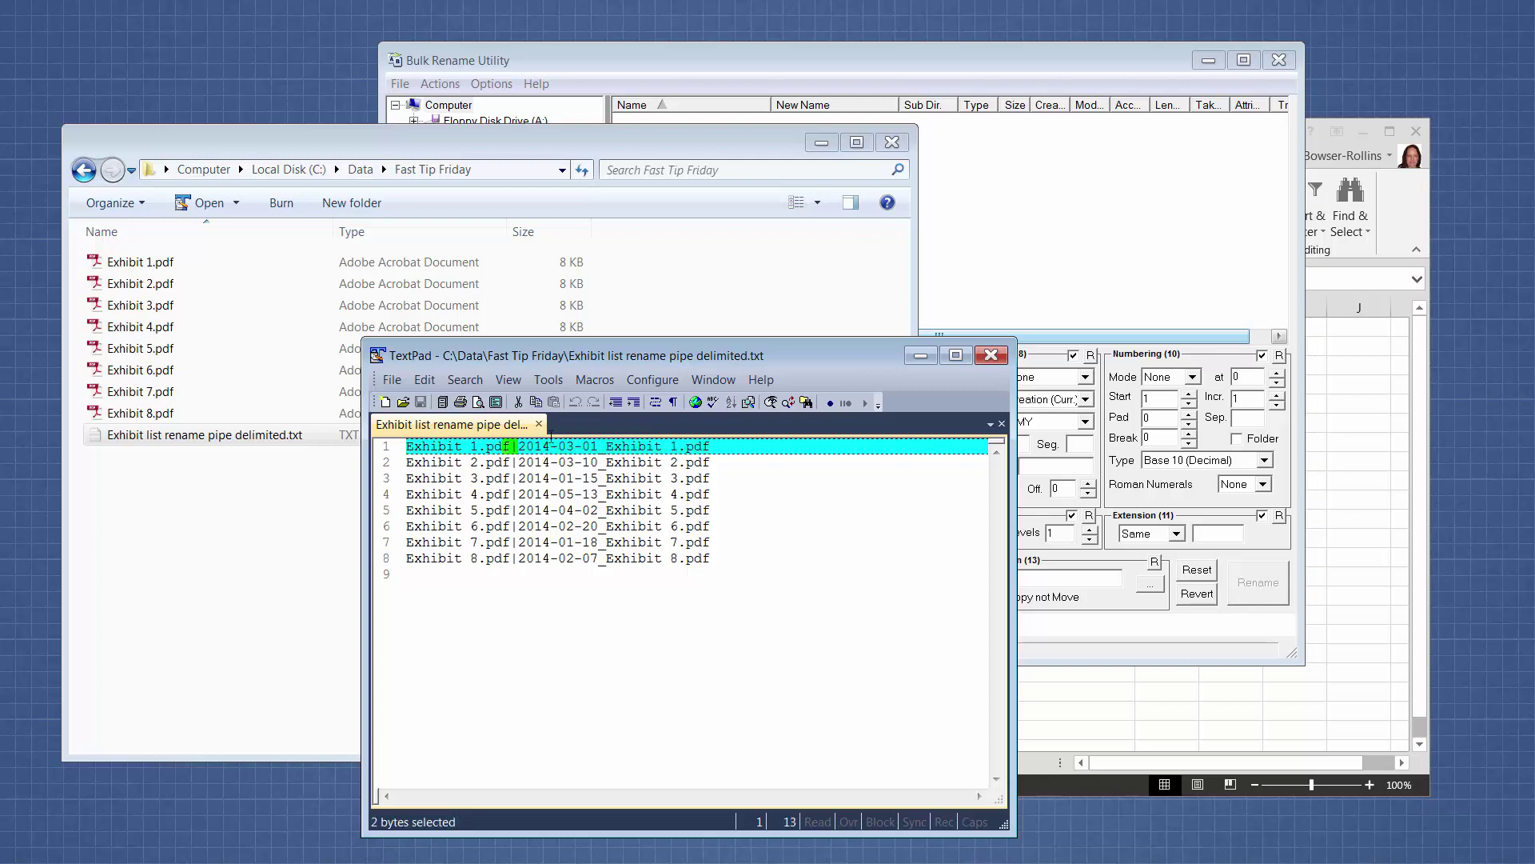
{"action": "left_click", "coordinate": [988, 355]}
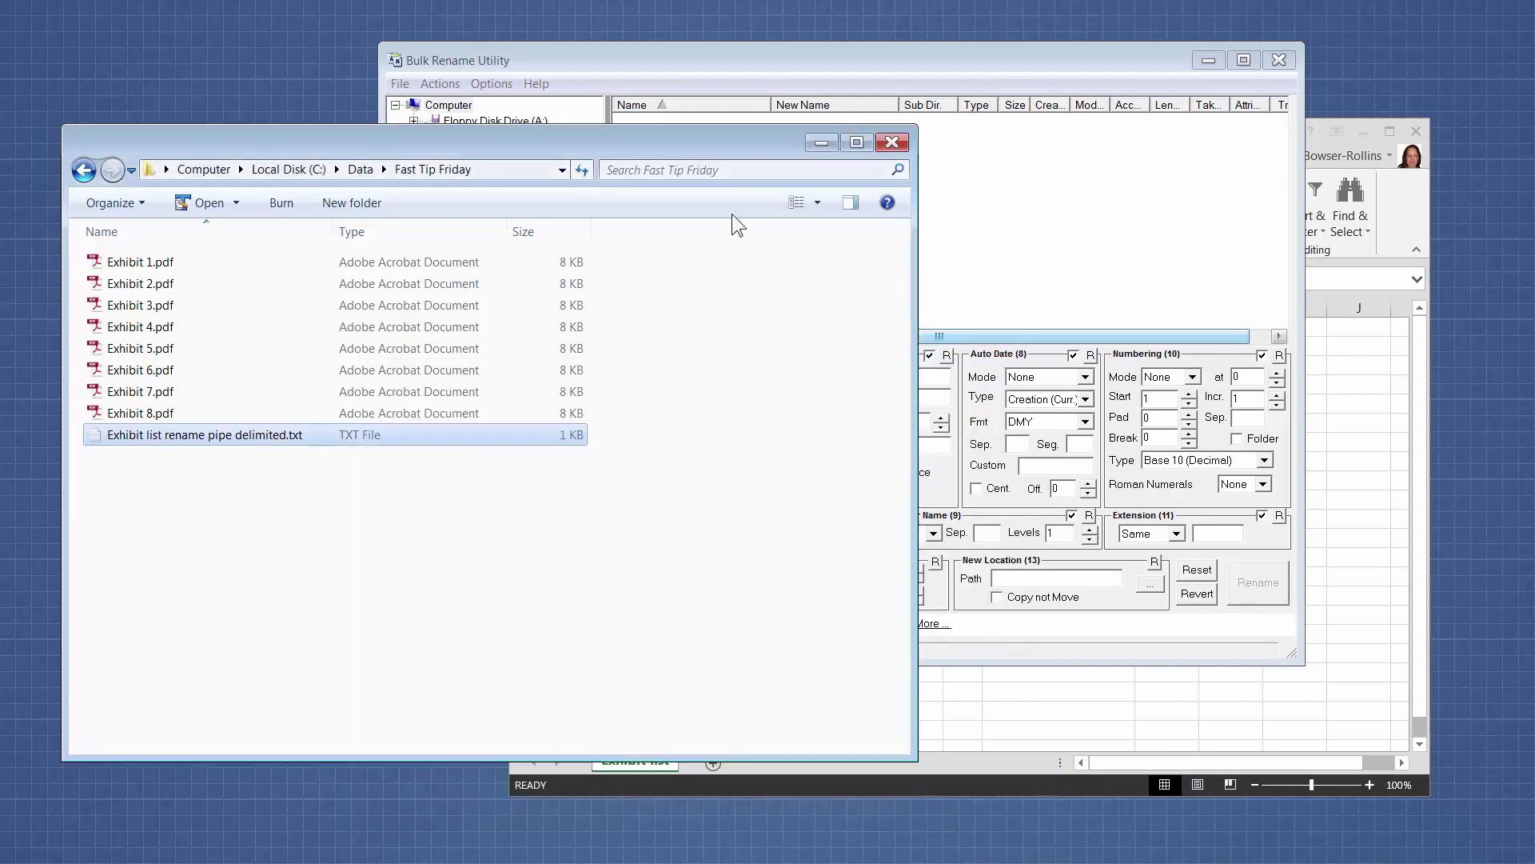
{"action": "left_click", "coordinate": [749, 59]}
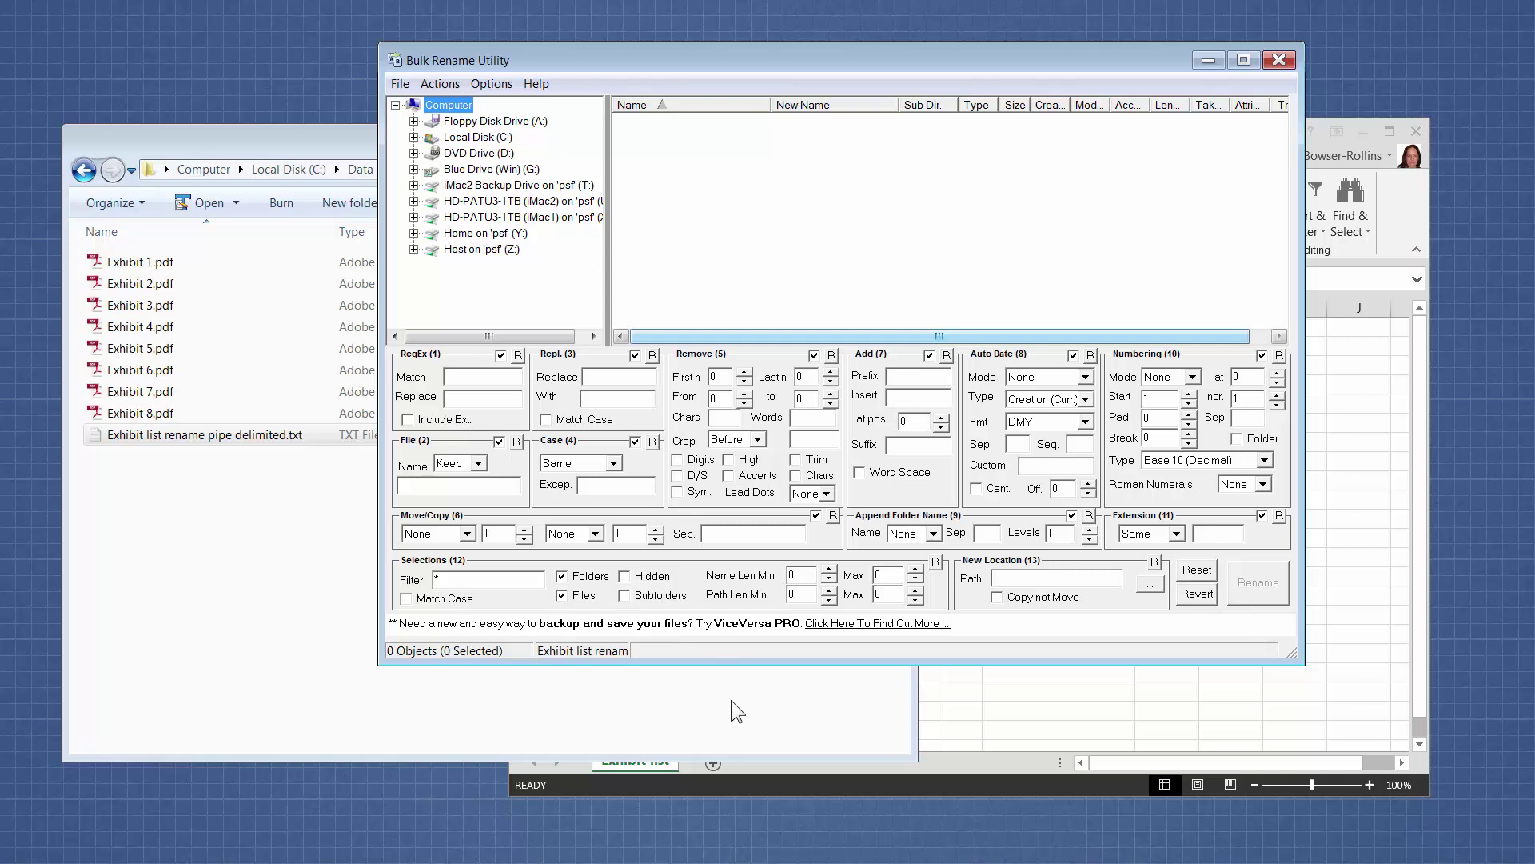
Review the Exhibit list sheet in Excel from empty cell A10, then return to the Fast Tip Friday folder.
{"action": "left_click", "coordinate": [1393, 209]}
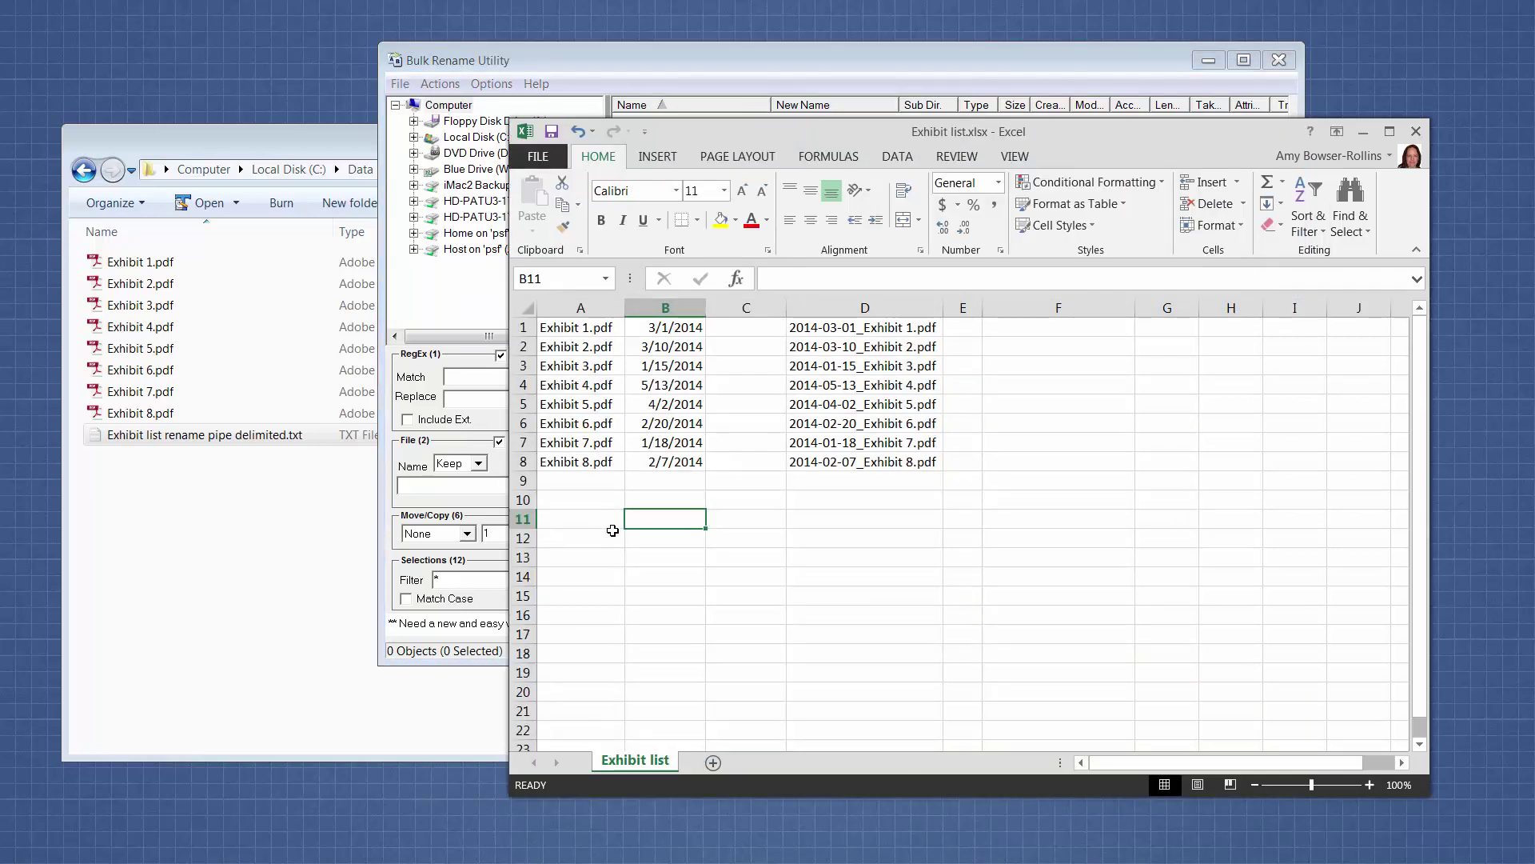
{"action": "left_click", "coordinate": [596, 503]}
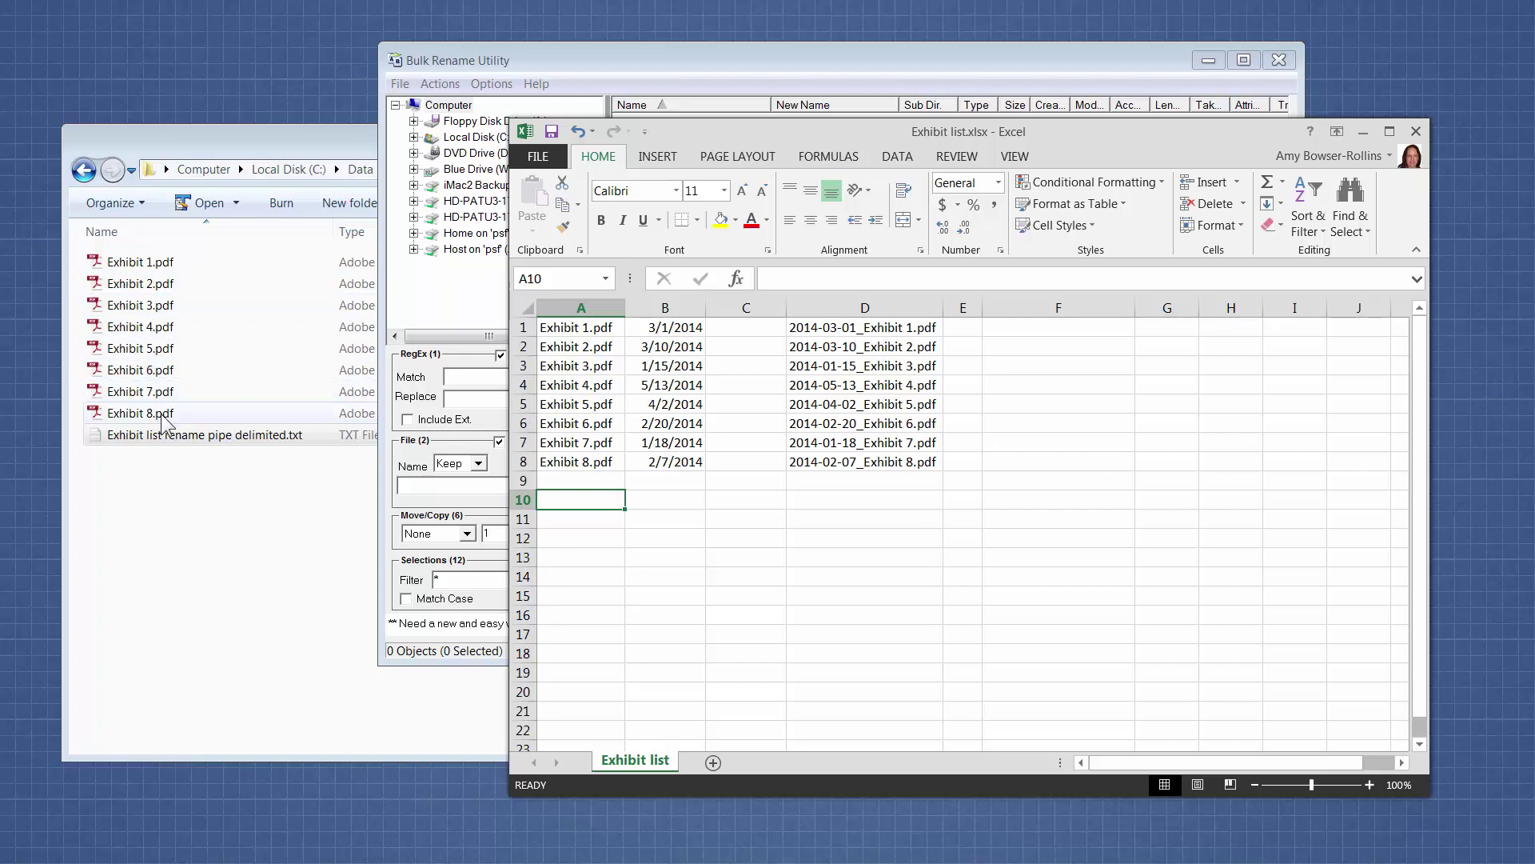
{"action": "left_click", "coordinate": [169, 151]}
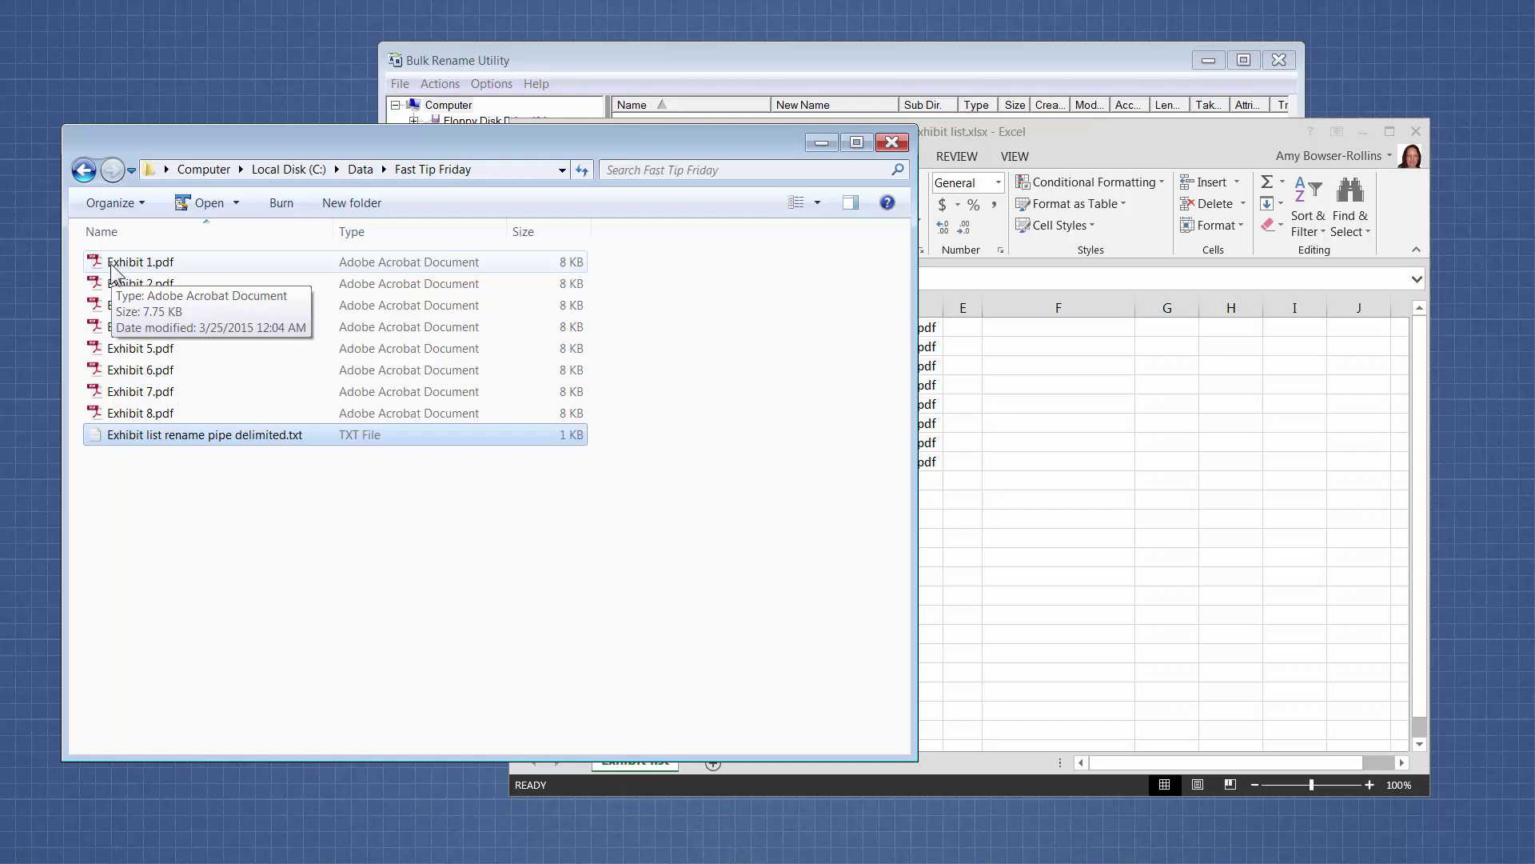
{"action": "left_click", "coordinate": [112, 266]}
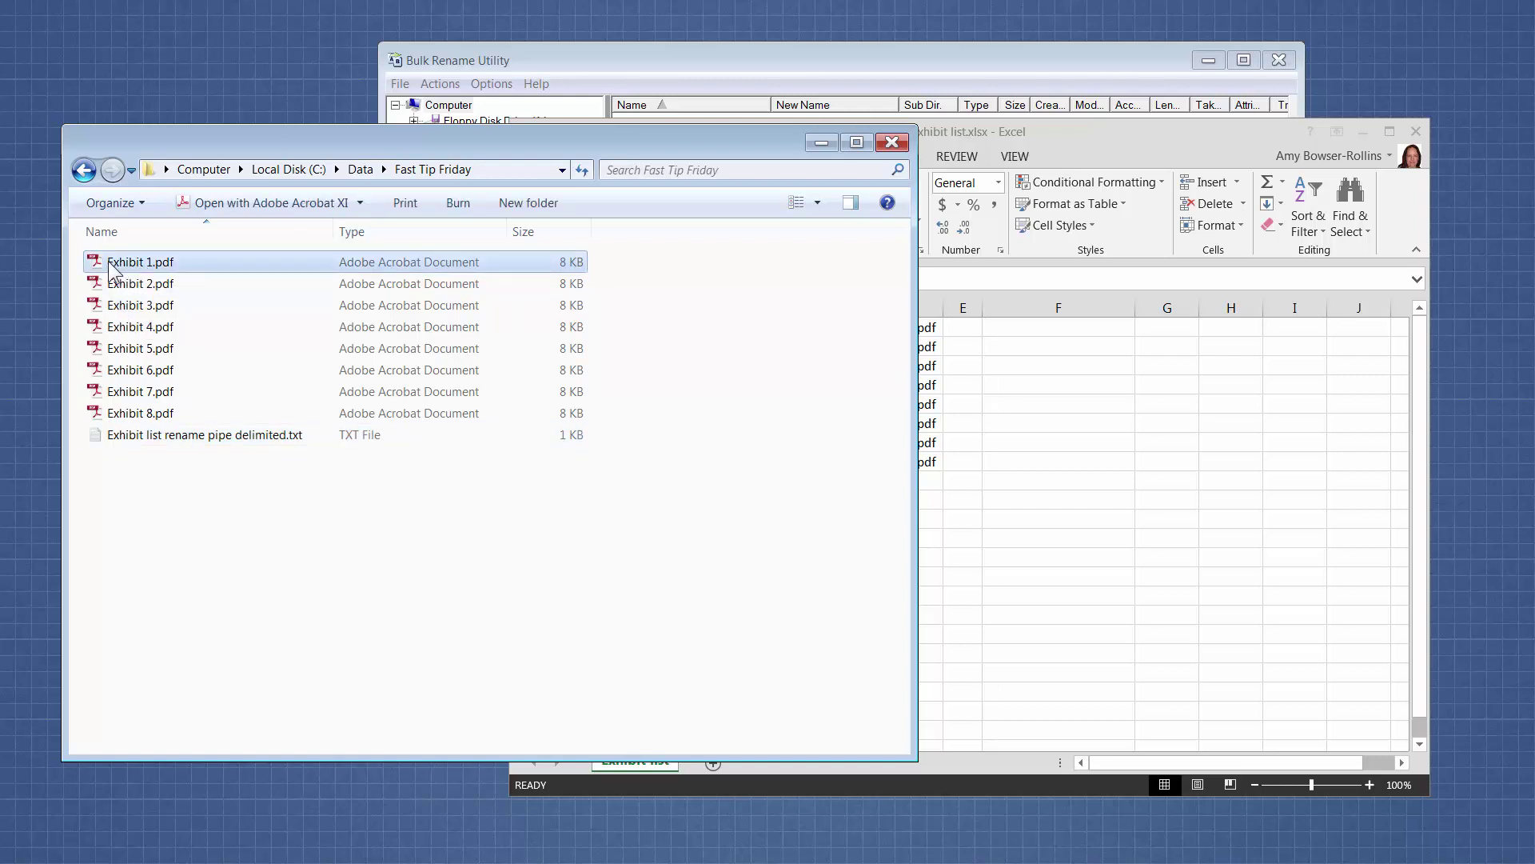
{"action": "left_click", "coordinate": [112, 268]}
{"action": "key", "text": "Right"}
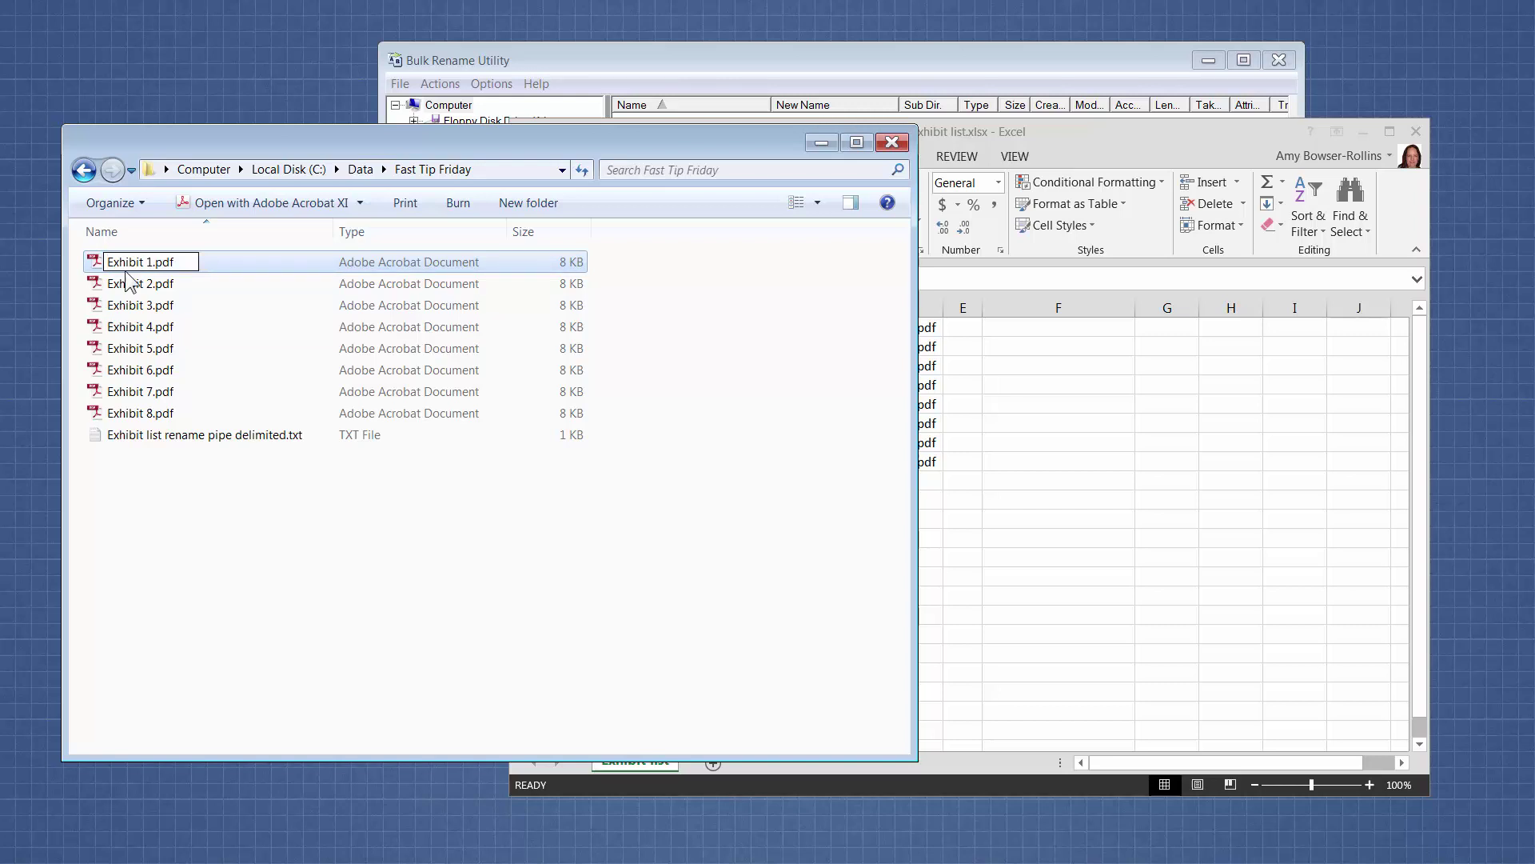
{"action": "type", "text": "01_"}
{"action": "key", "text": "BackSpace"}
{"action": "key", "text": "BackSpace"}
{"action": "key", "text": "BackSpace"}
{"action": "type", "text": "001_"}
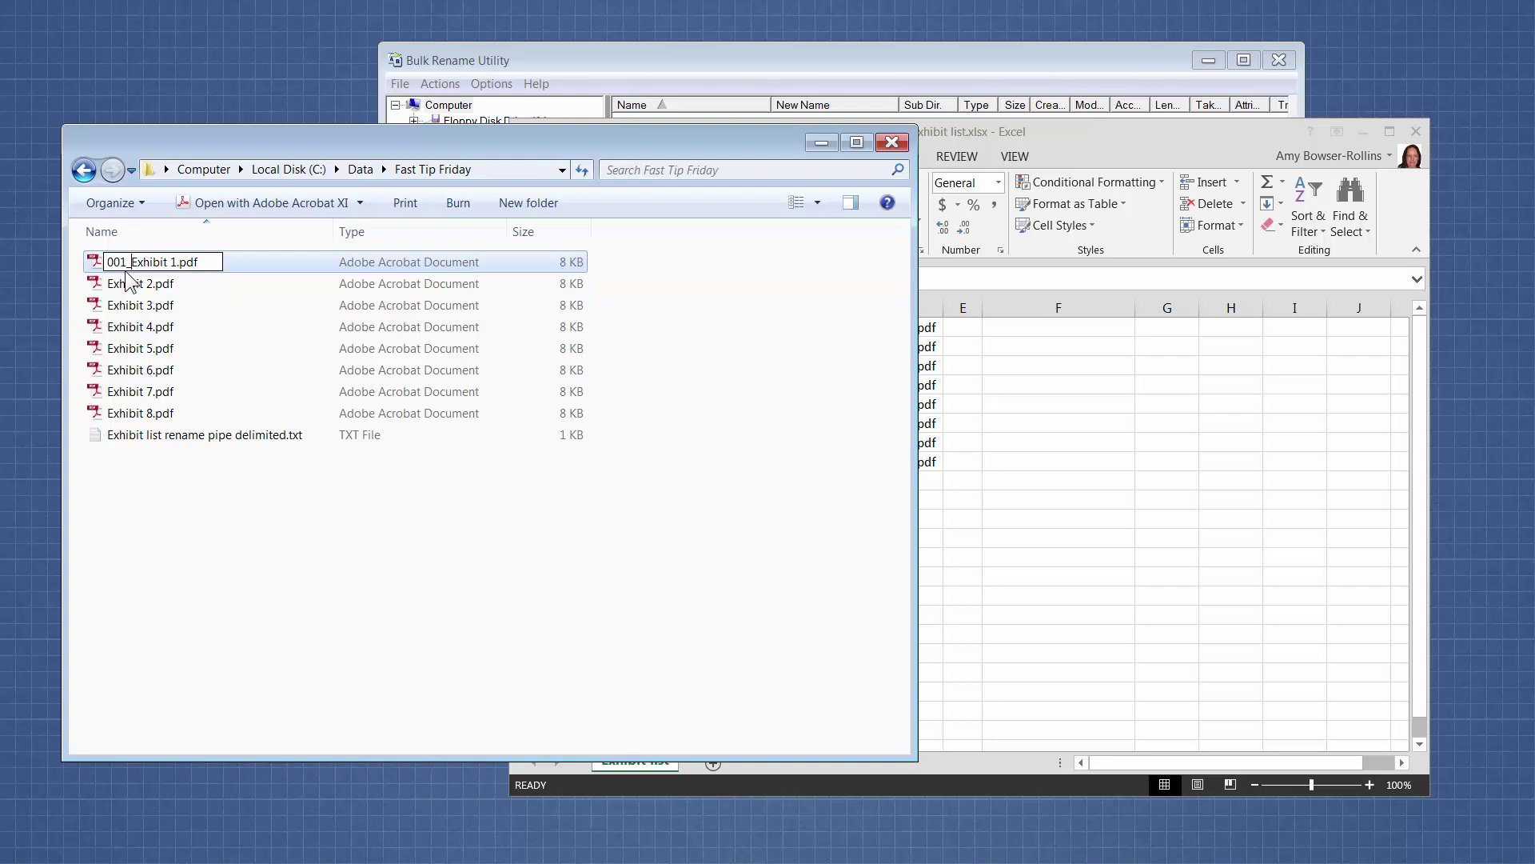
{"action": "key", "text": "BackSpace"}
{"action": "key", "text": "BackSpace"}
{"action": "key", "text": "BackSpace"}
{"action": "key", "text": "BackSpace"}
Keep the file's original name, then in Excel highlight the original names in A1:A8 and dates in B1:B8.
{"action": "left_click", "coordinate": [165, 466]}
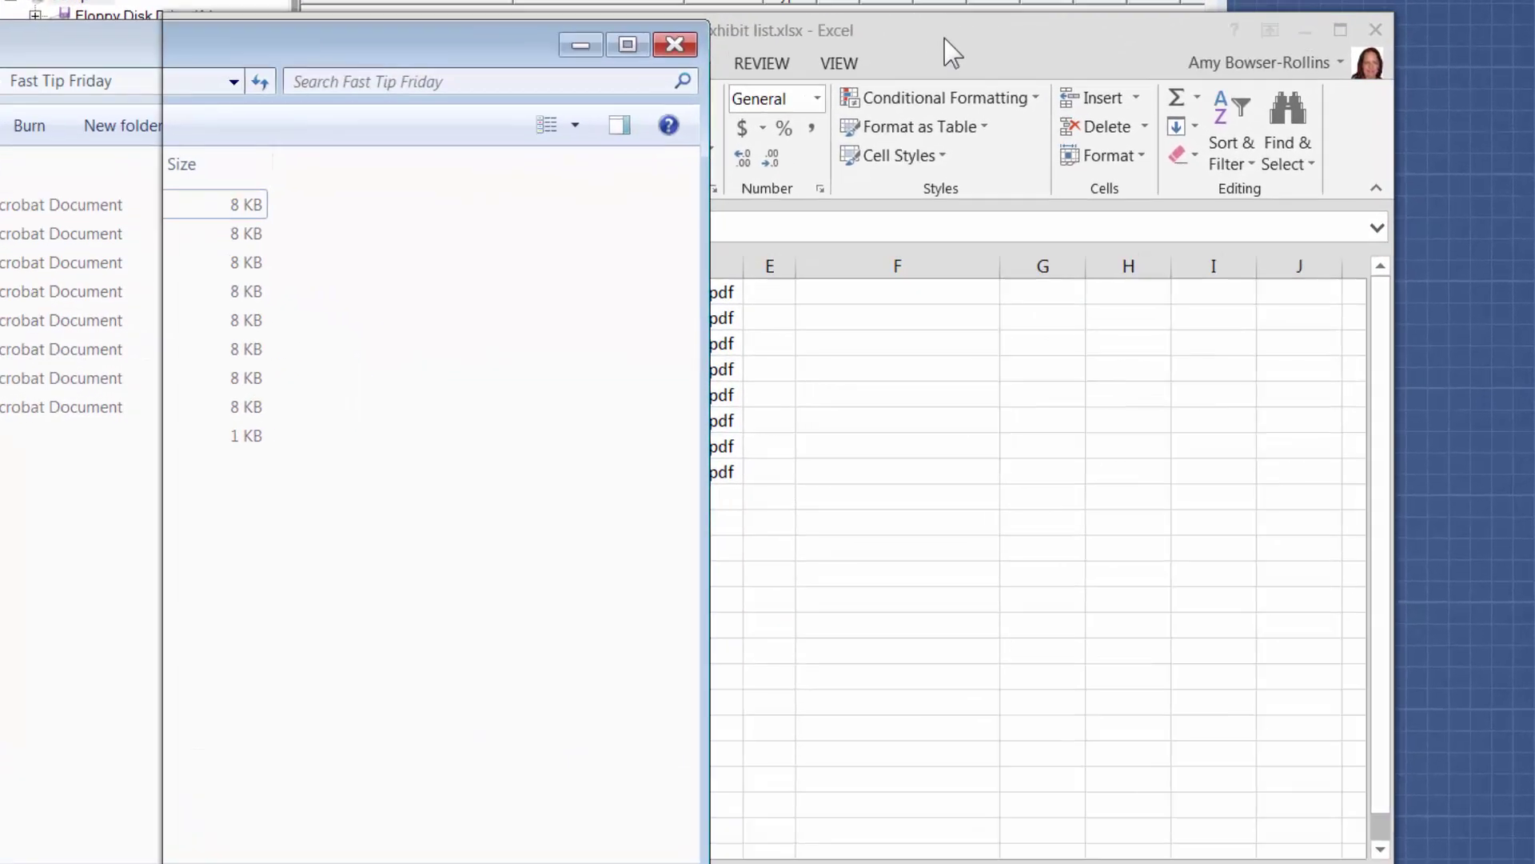
{"action": "left_click", "coordinate": [1093, 133]}
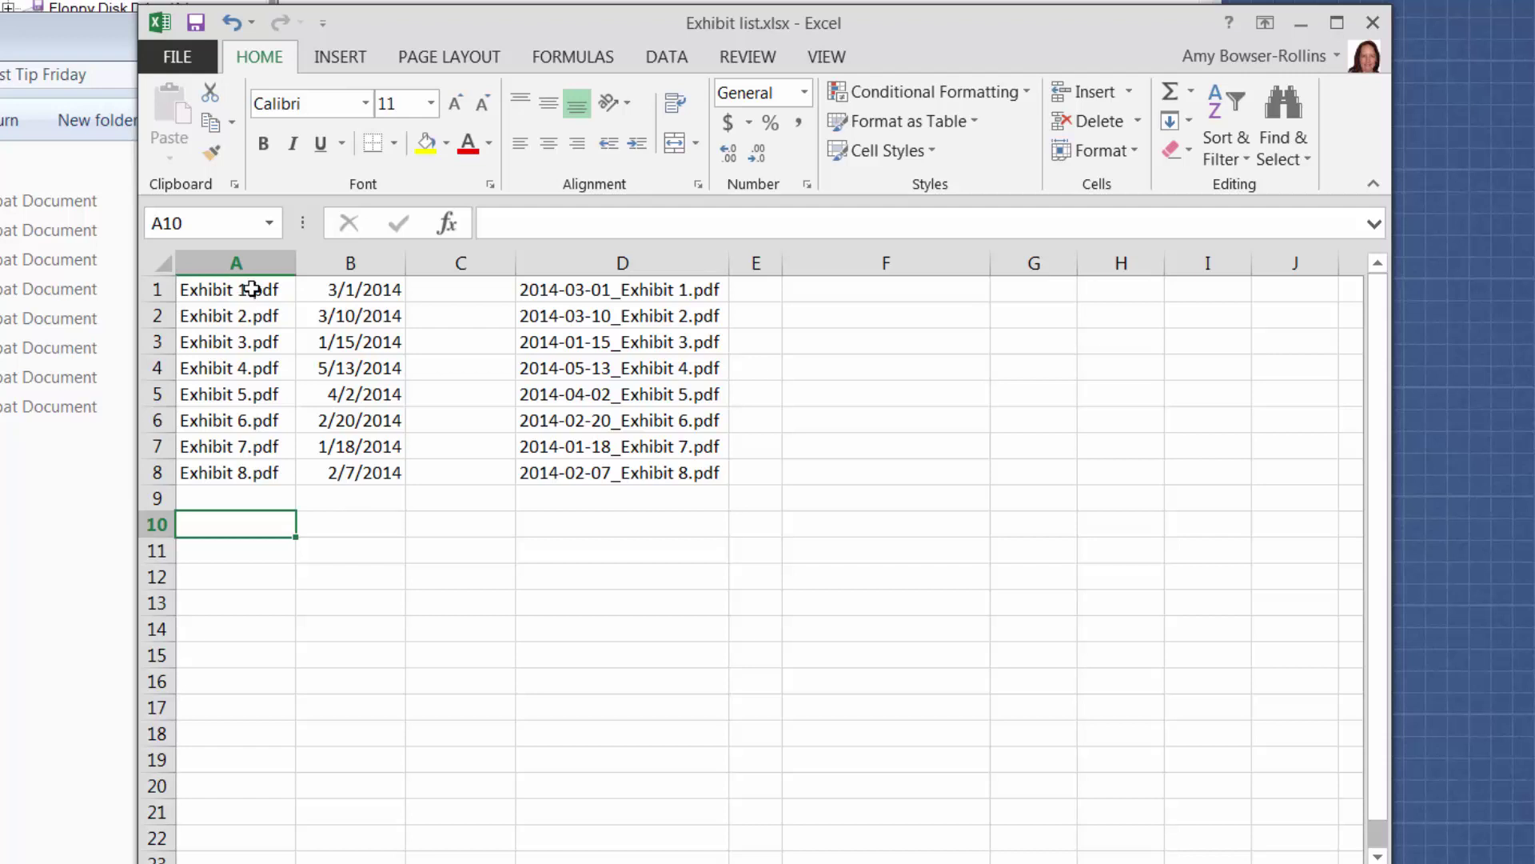
{"action": "left_click_drag", "start_coordinate": [253, 288], "coordinate": [252, 475]}
{"action": "left_click", "coordinate": [267, 525]}
{"action": "left_click", "coordinate": [375, 293]}
{"action": "left_click_drag", "start_coordinate": [375, 292], "coordinate": [370, 472]}
{"action": "left_click", "coordinate": [333, 521]}
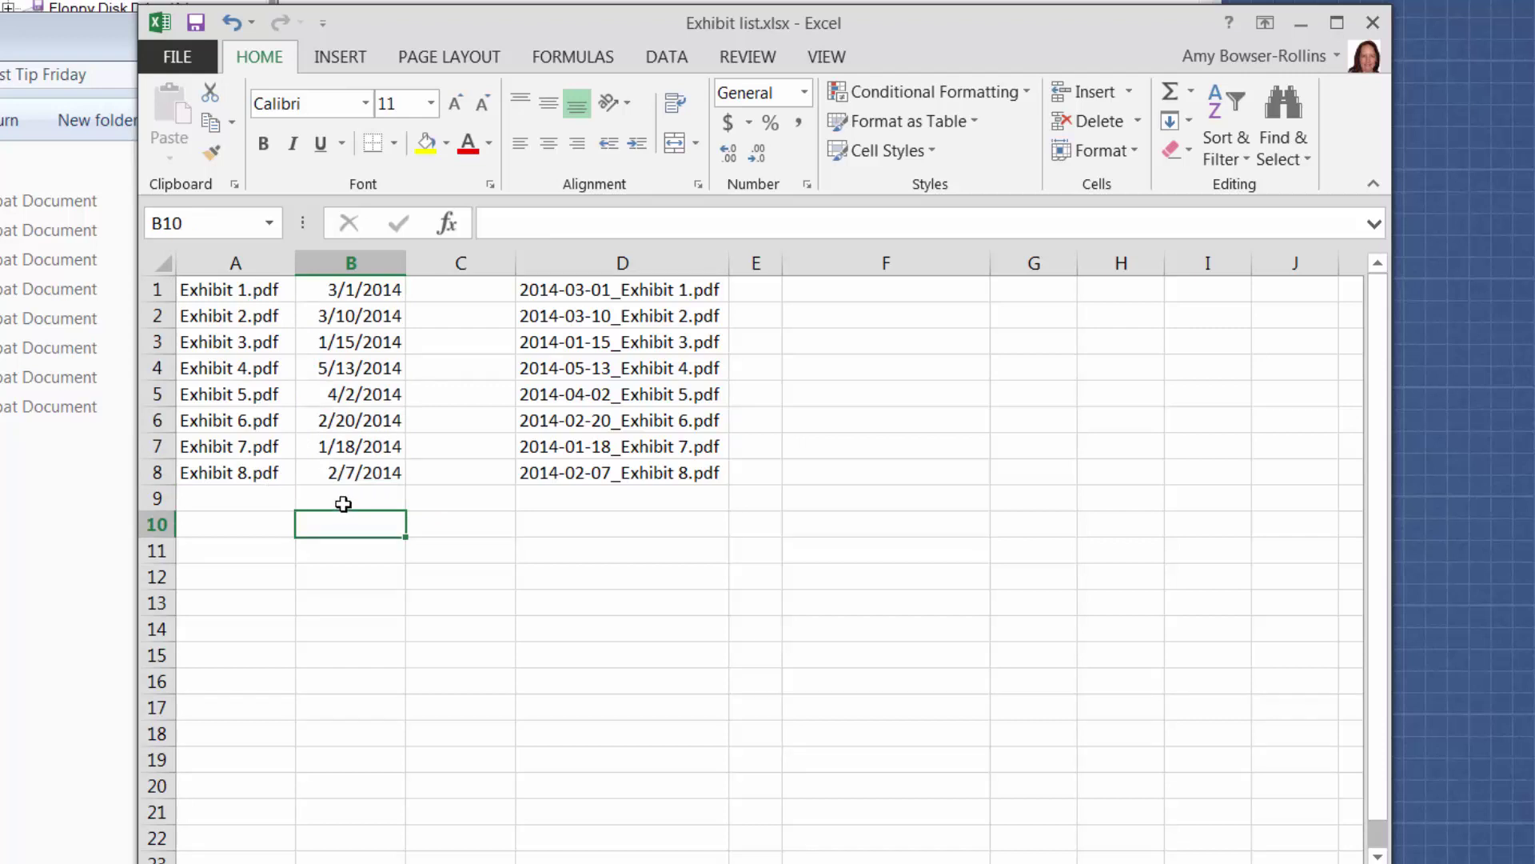
{"action": "left_click", "coordinate": [343, 499]}
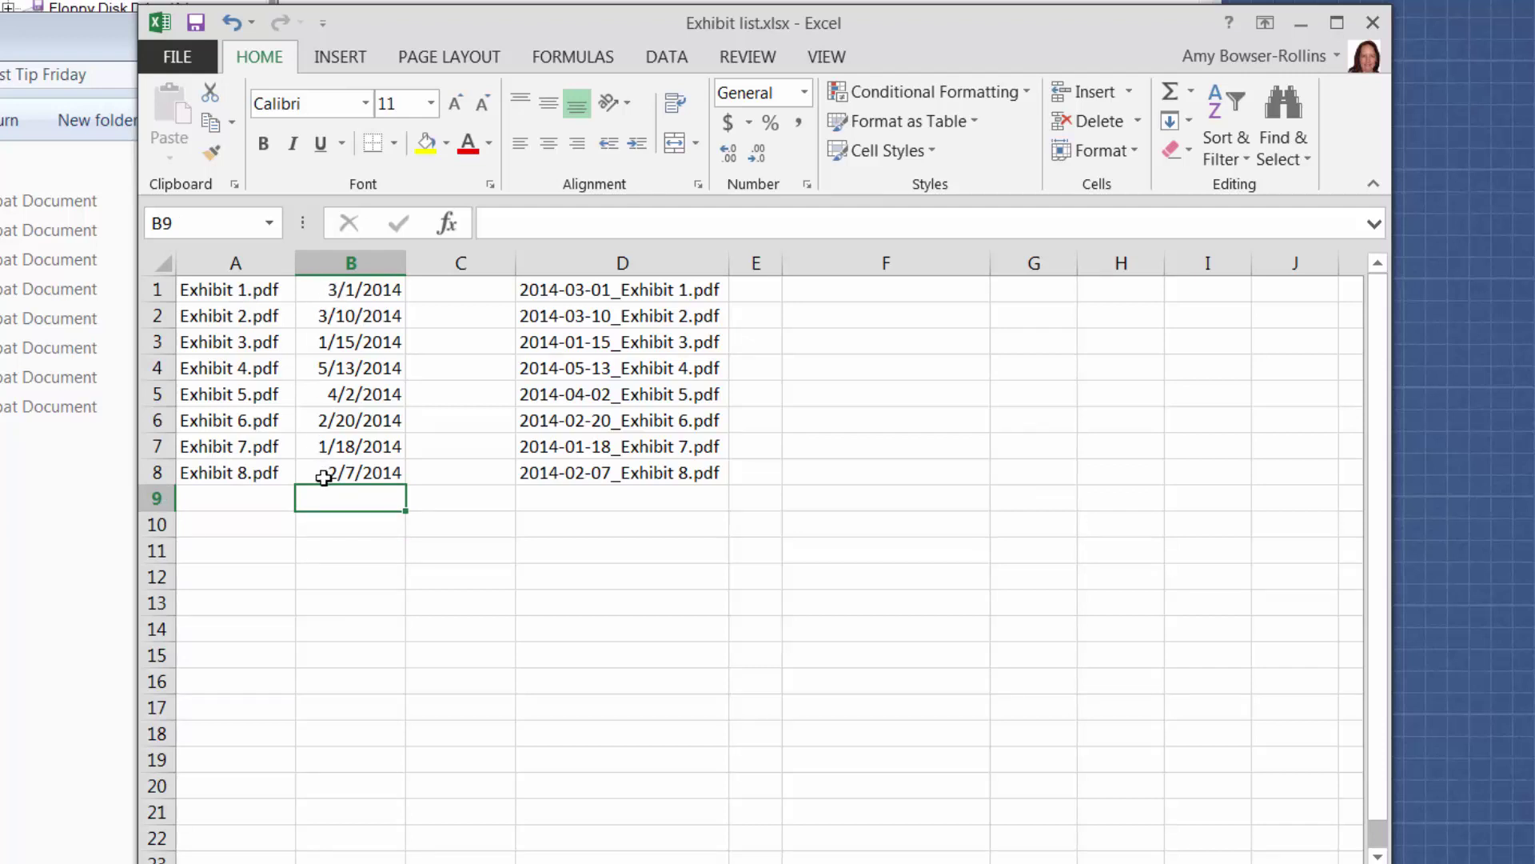
{"action": "left_click", "coordinate": [381, 542]}
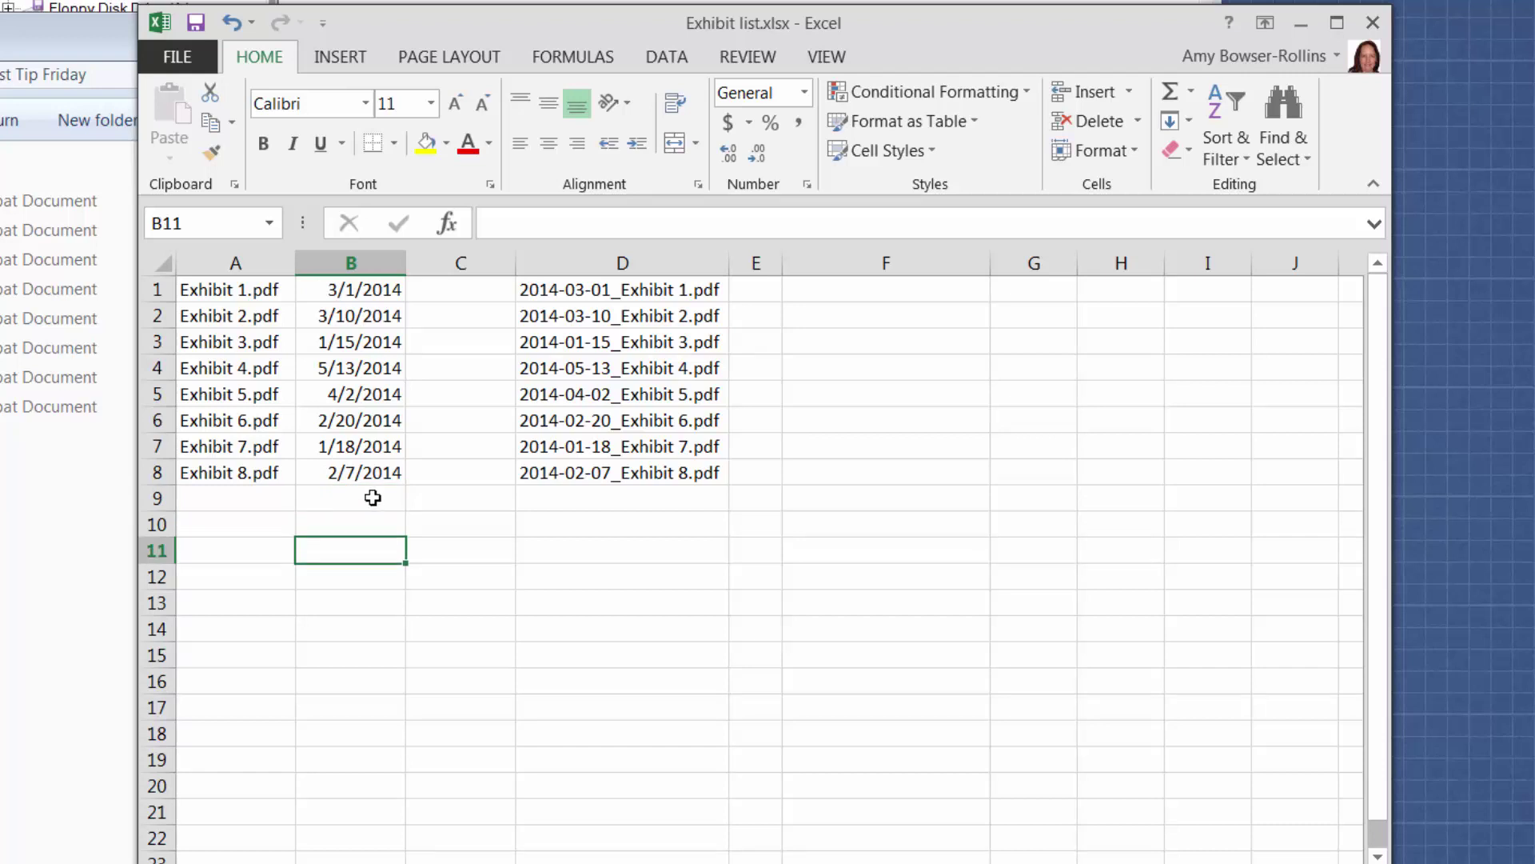
{"action": "left_click", "coordinate": [373, 501]}
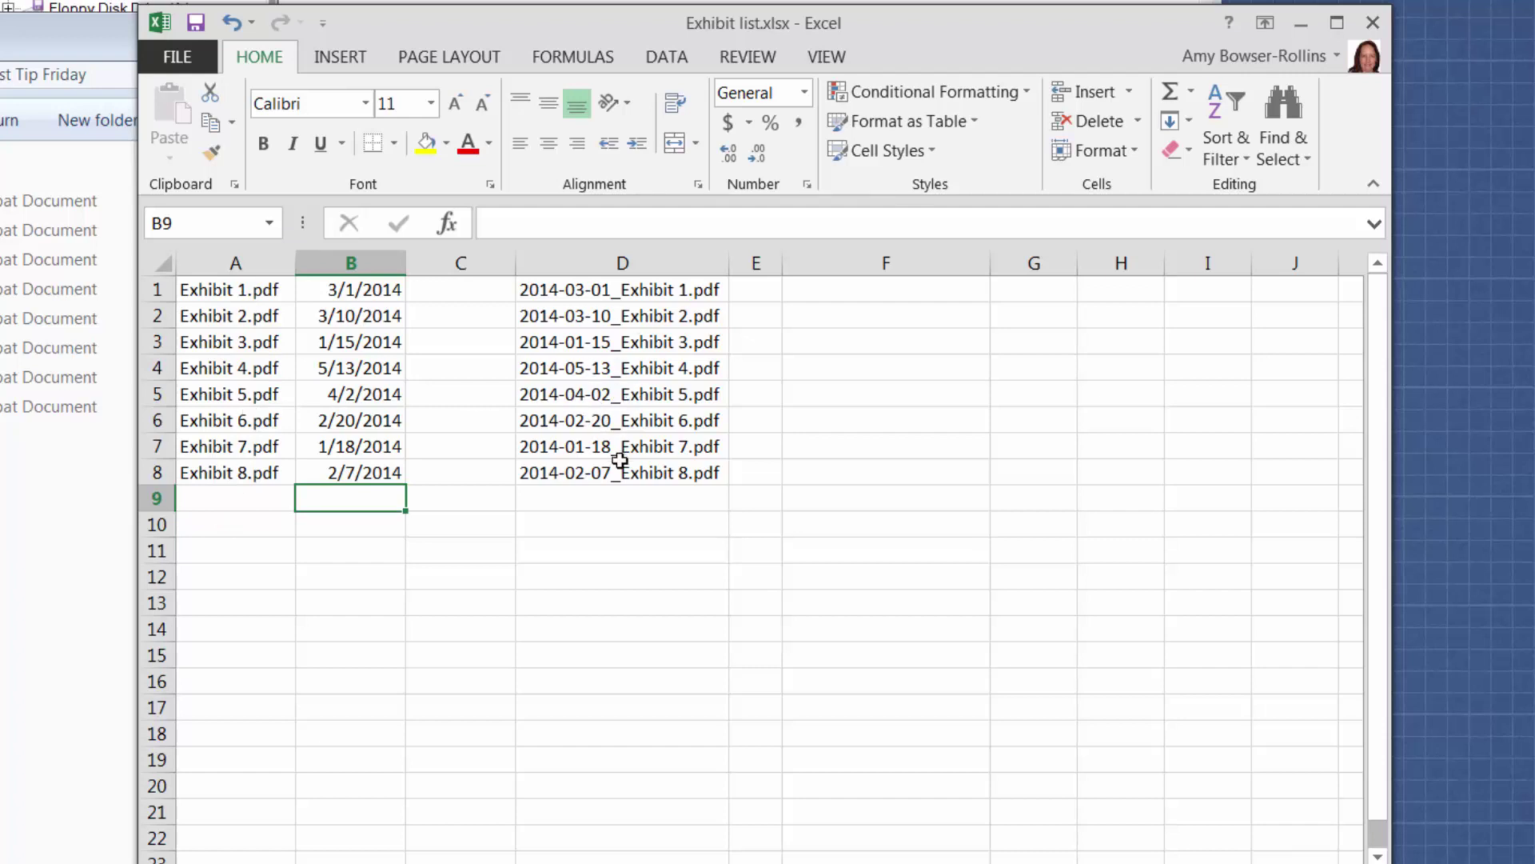
{"action": "left_click", "coordinate": [364, 292]}
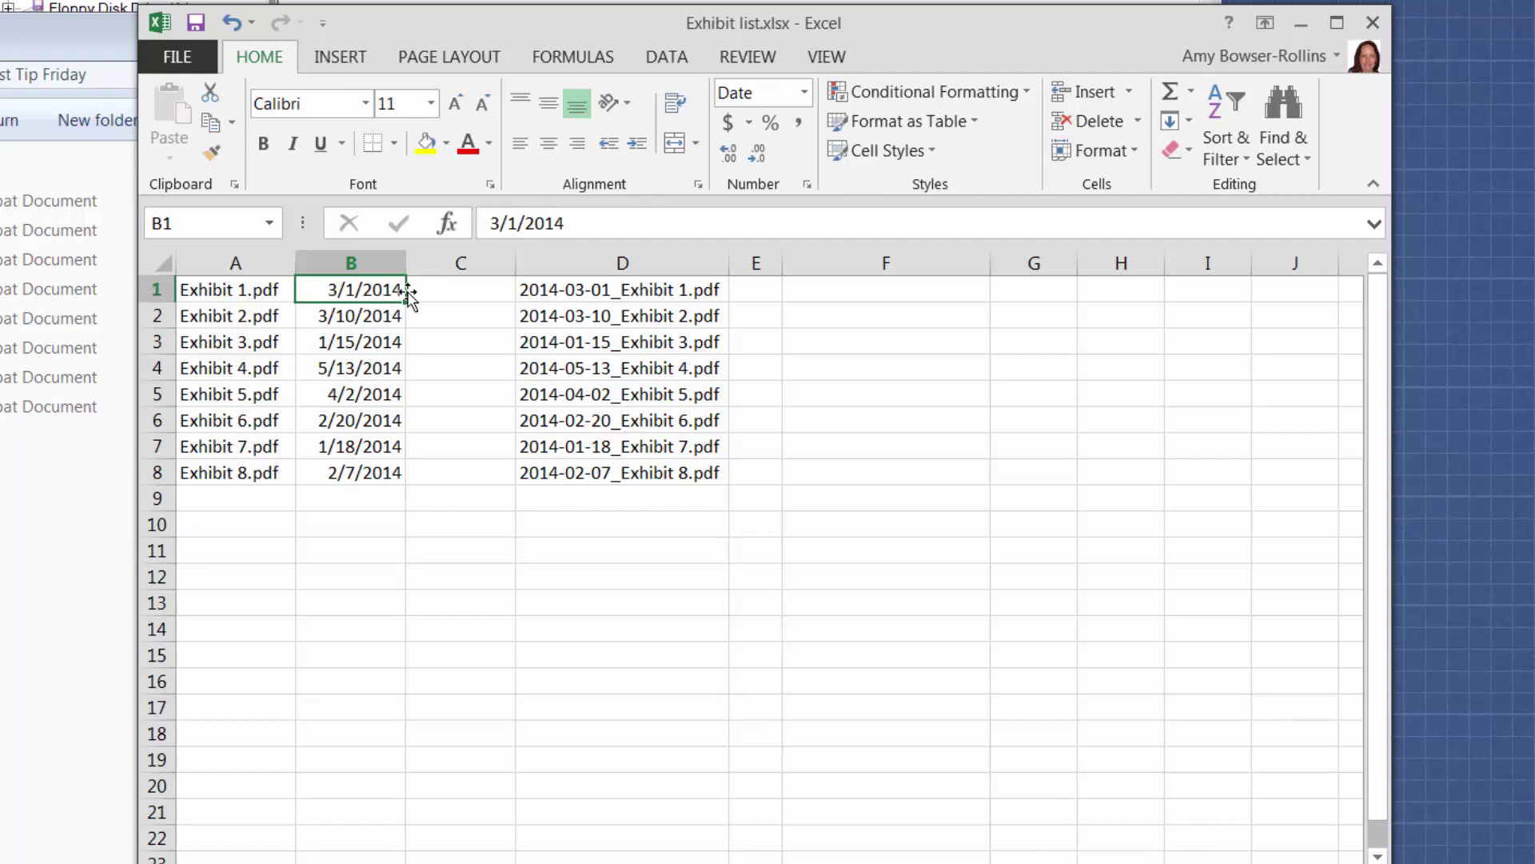
{"action": "left_click", "coordinate": [575, 292]}
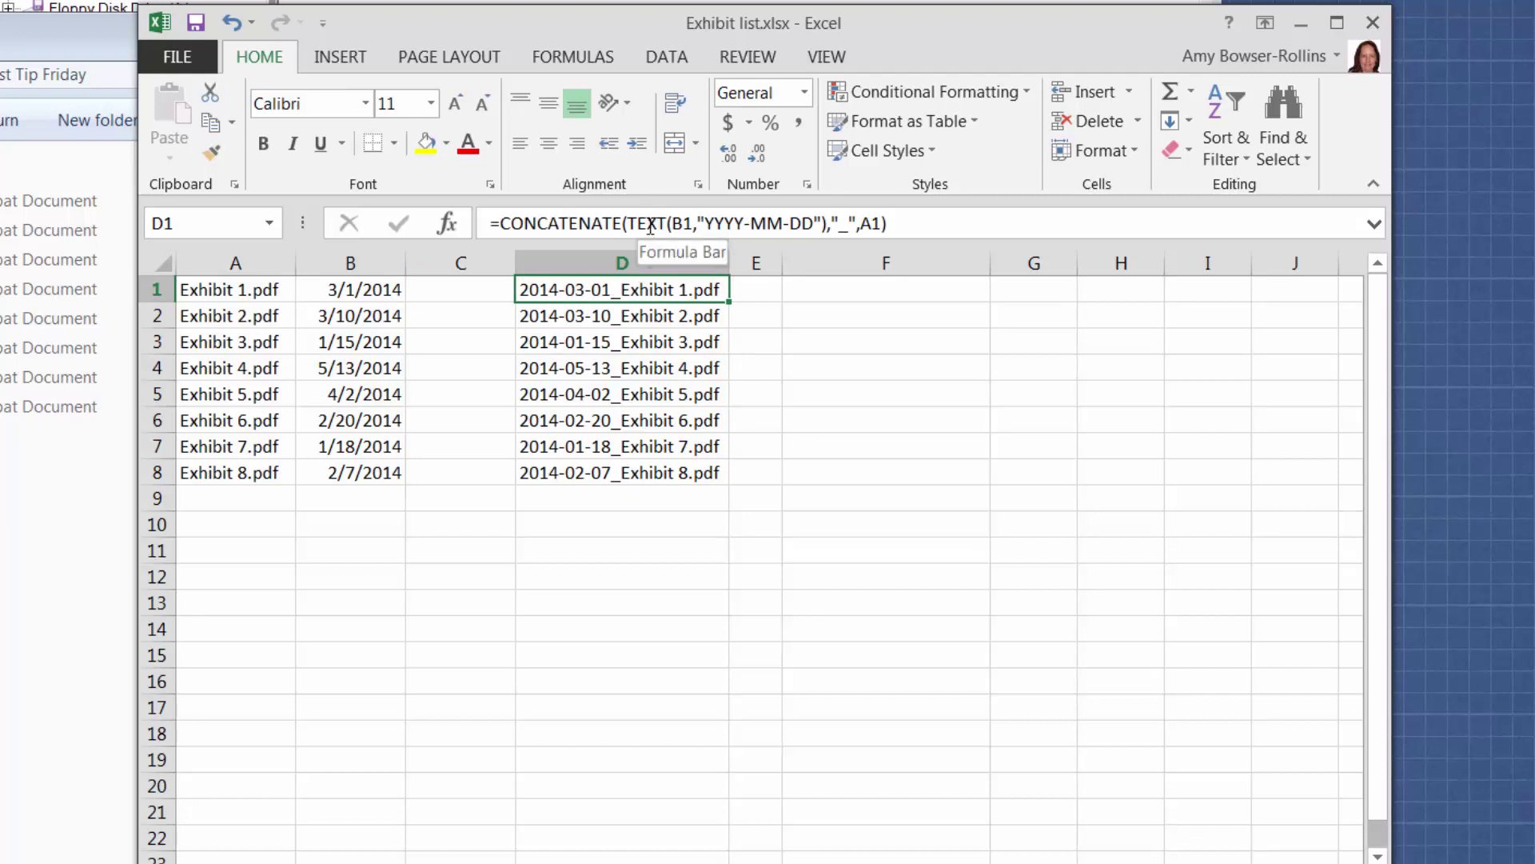
{"action": "left_click_drag", "start_coordinate": [628, 223], "coordinate": [668, 223]}
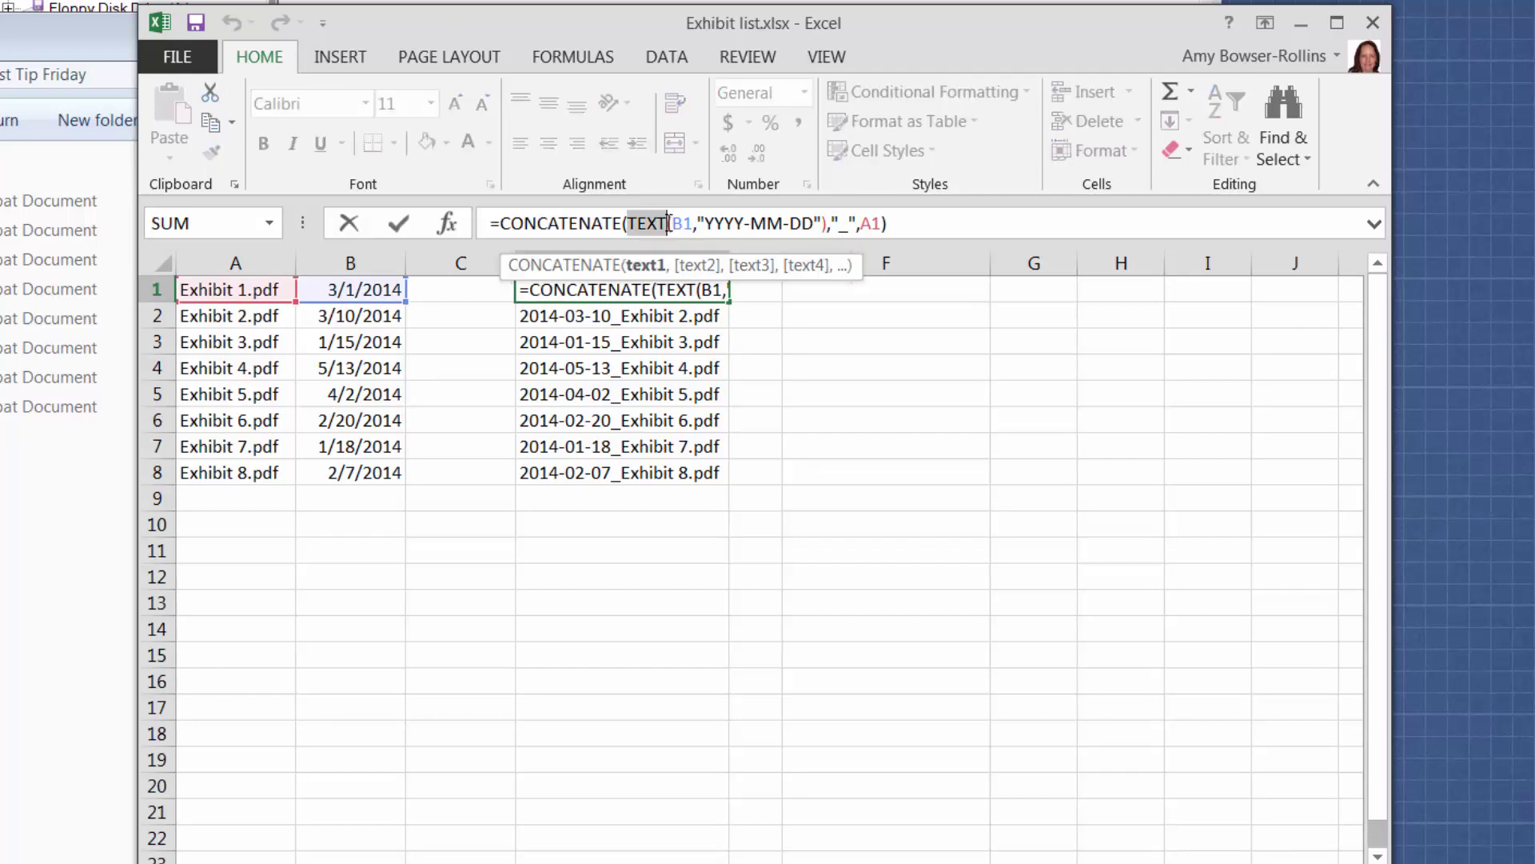
{"action": "left_click", "coordinate": [758, 323]}
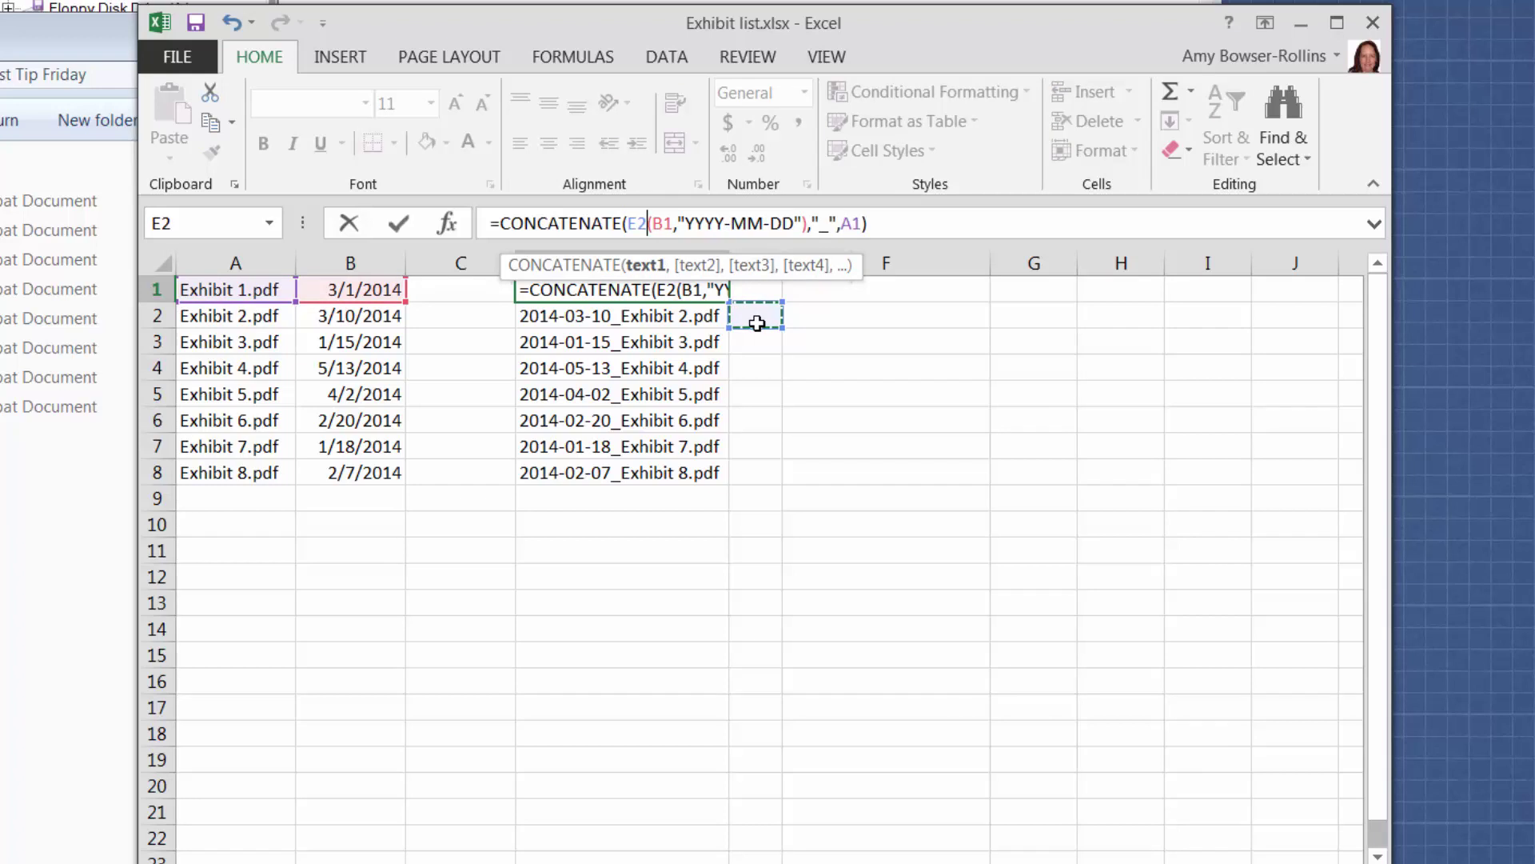
{"action": "key", "text": "Escape"}
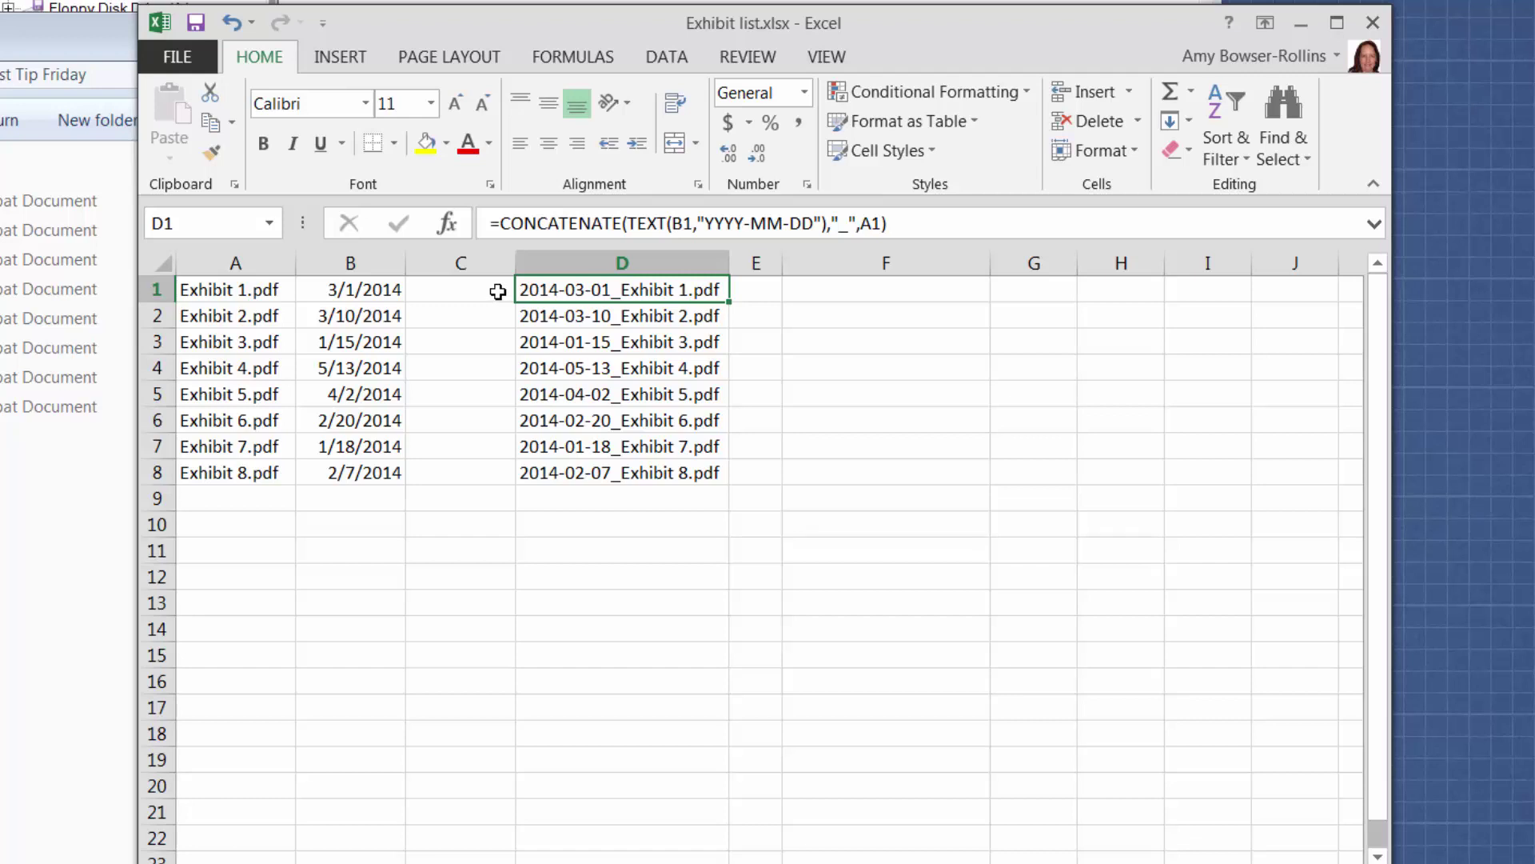
{"action": "left_click", "coordinate": [592, 315]}
{"action": "left_click", "coordinate": [589, 342]}
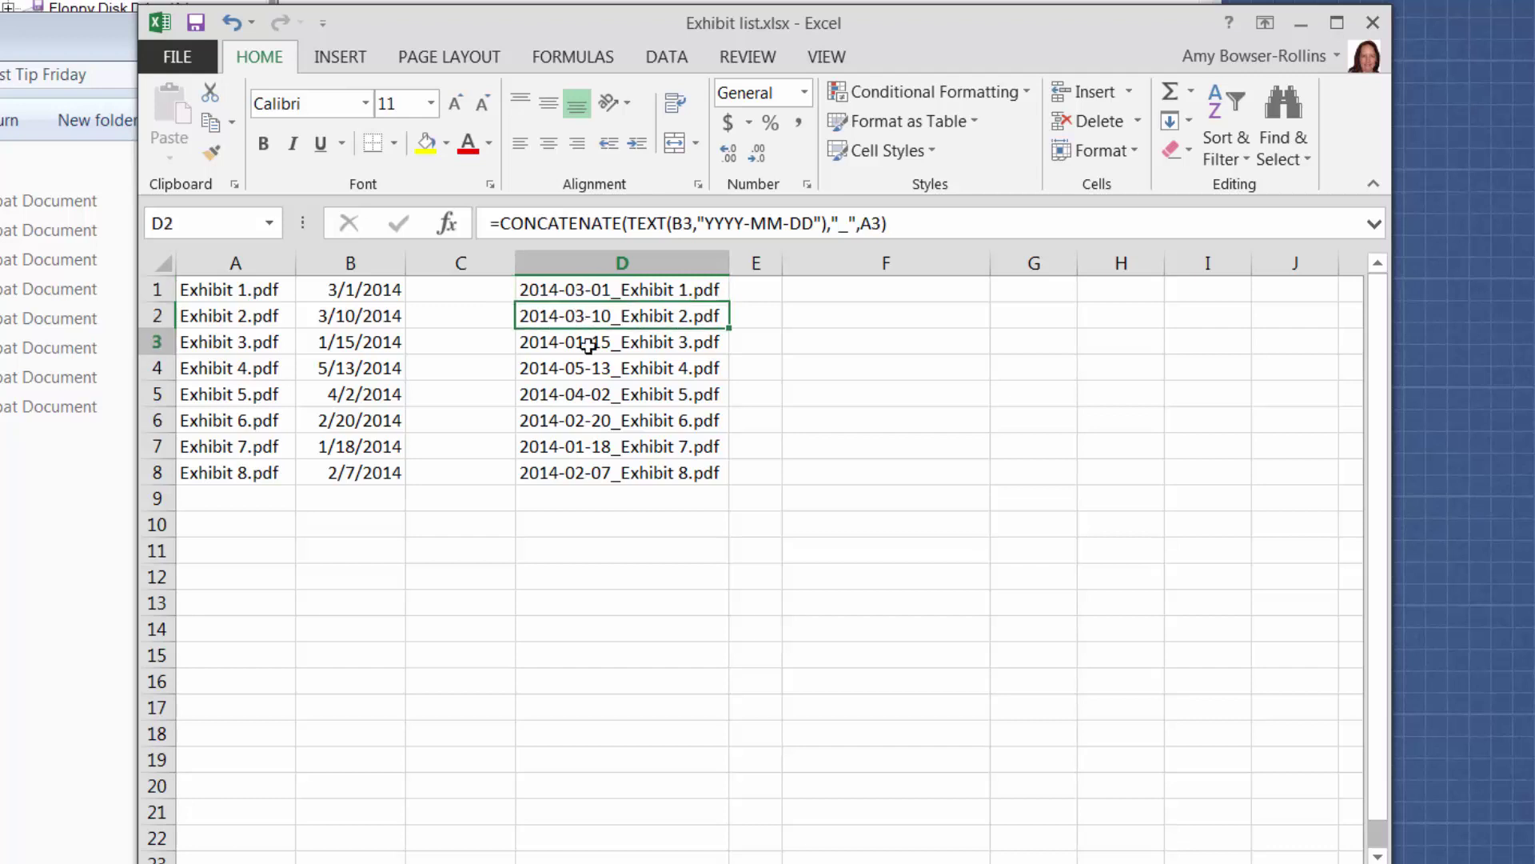
{"action": "left_click", "coordinate": [584, 368]}
{"action": "left_click", "coordinate": [587, 394]}
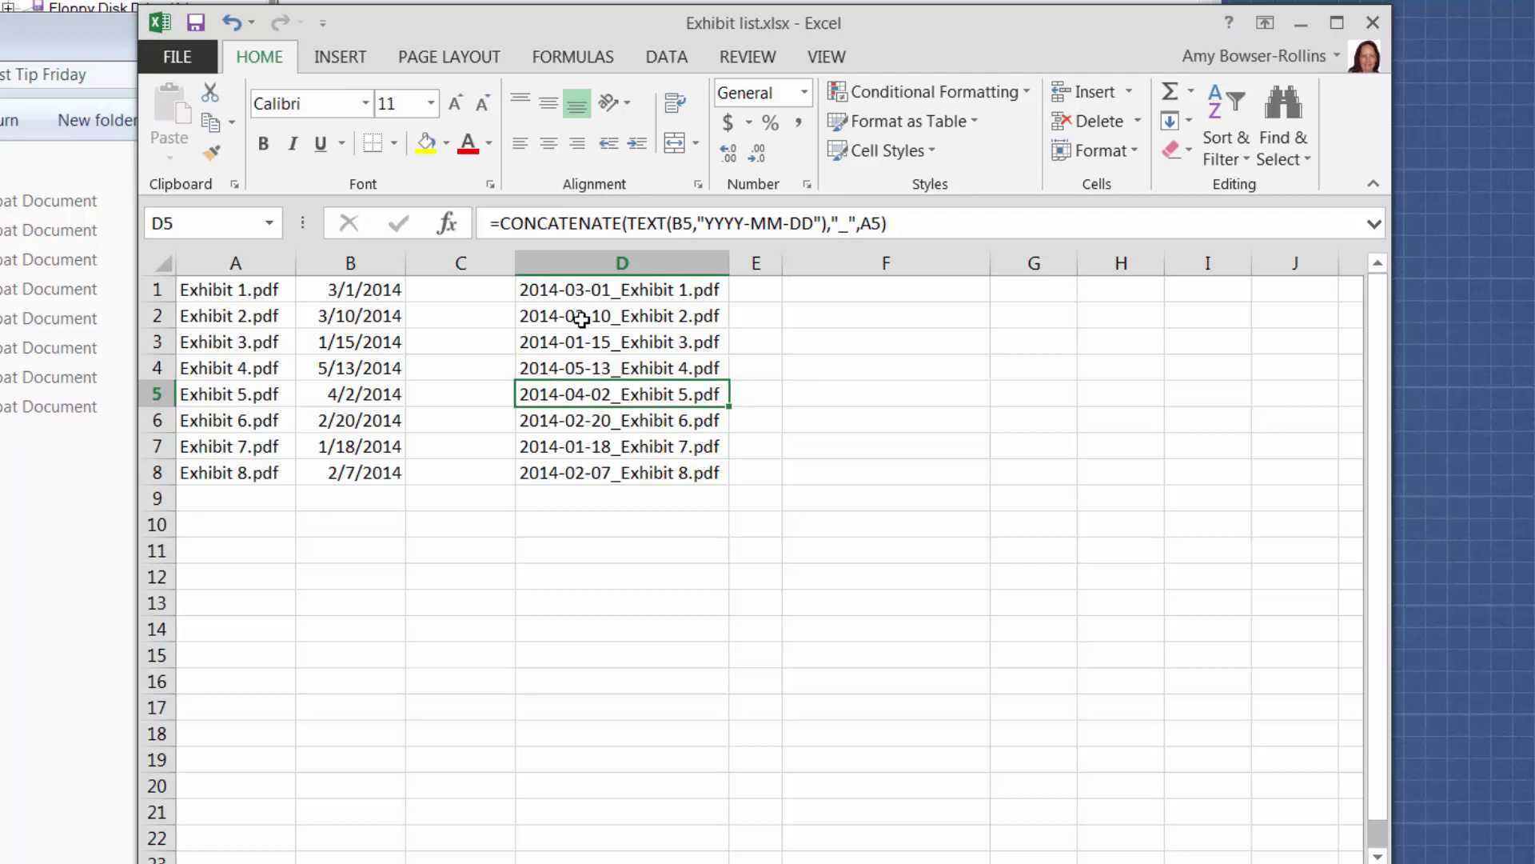
{"action": "left_click", "coordinate": [583, 291]}
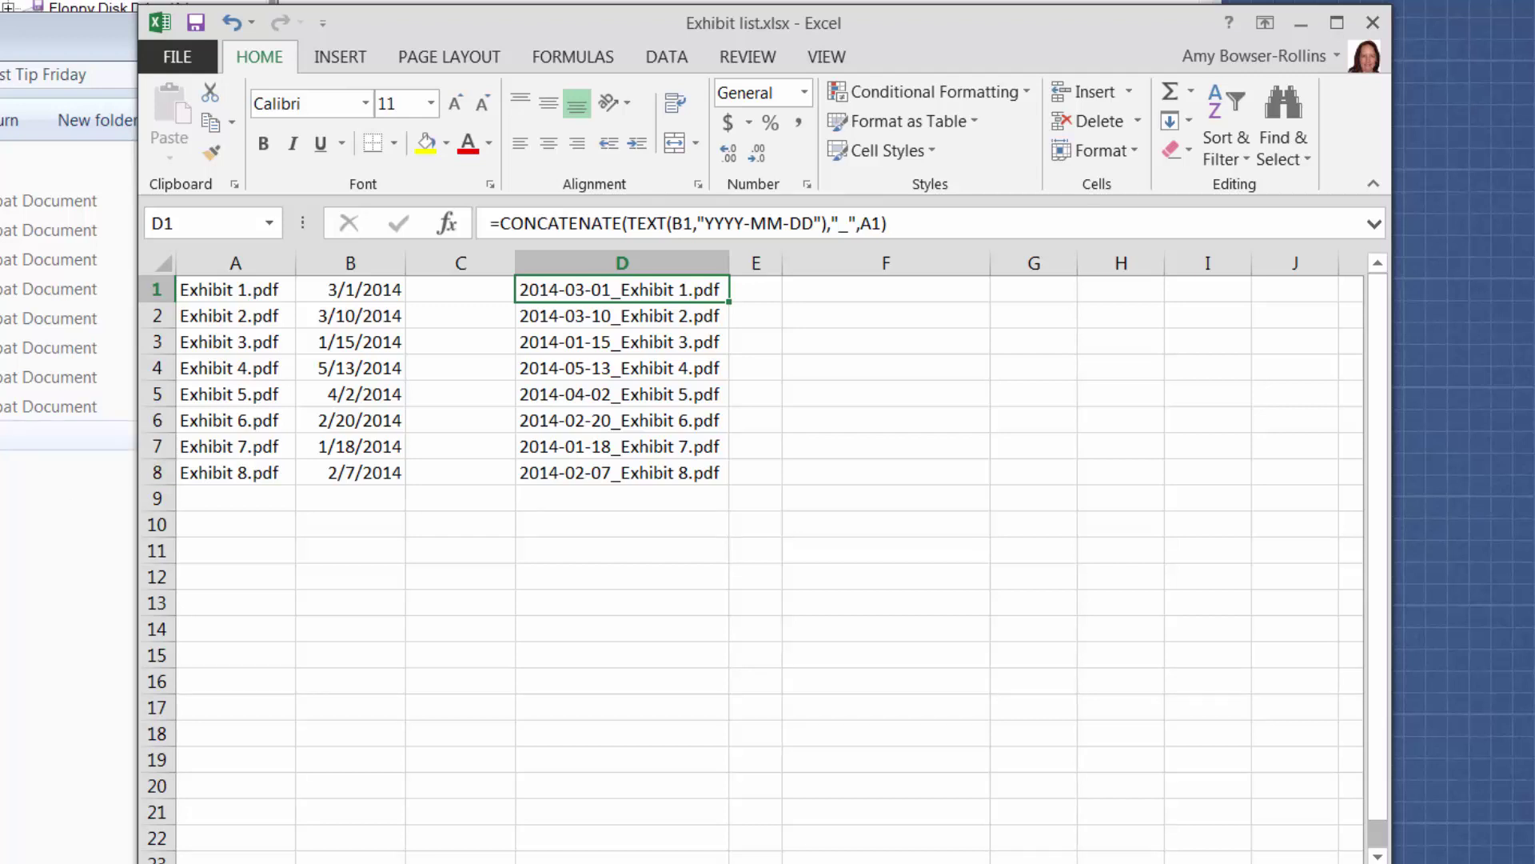
{"action": "left_click", "coordinate": [310, 516]}
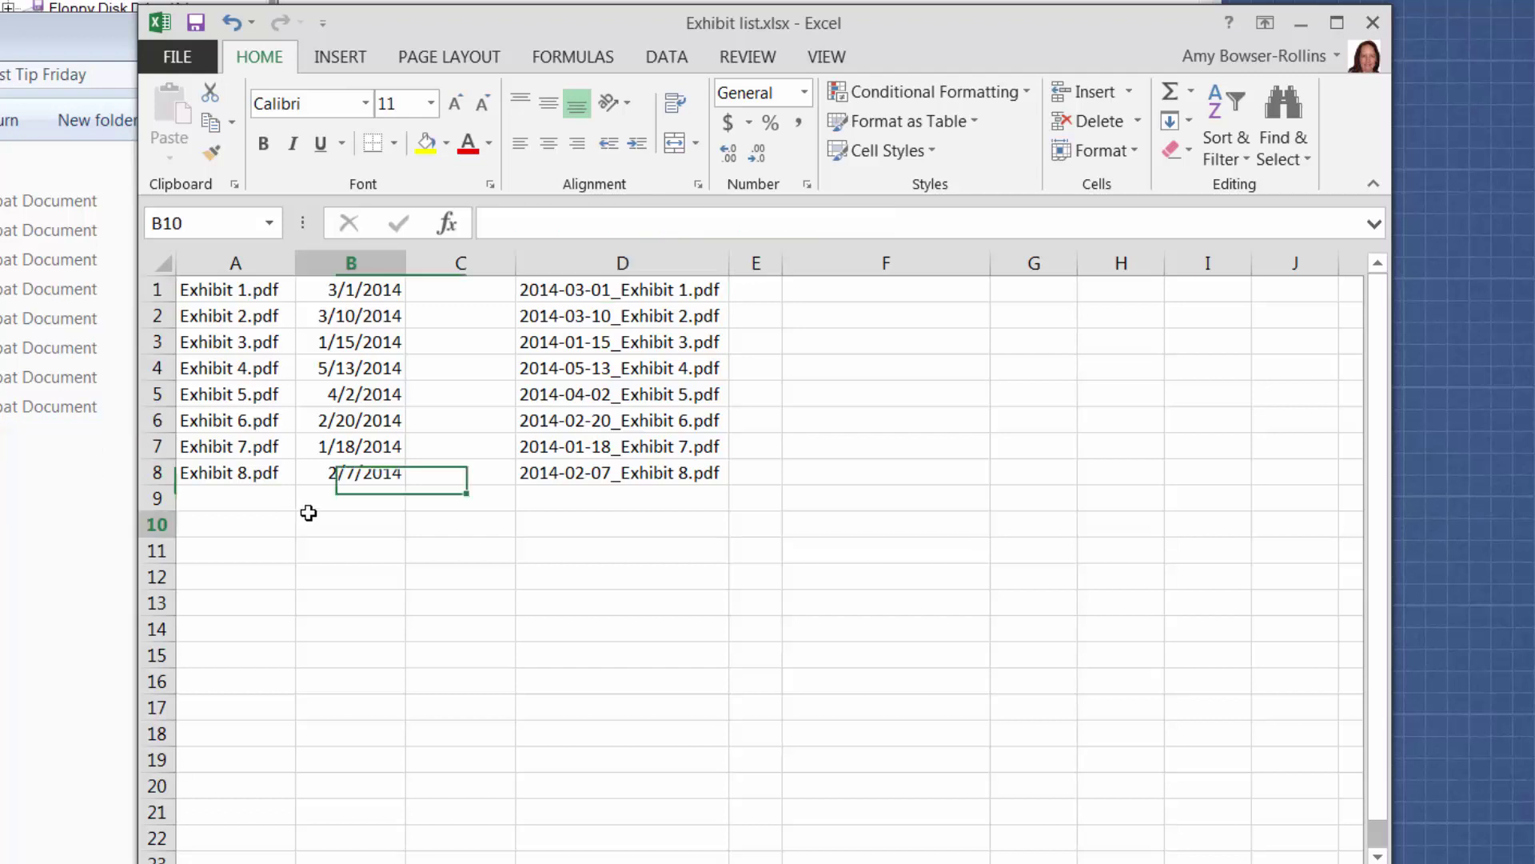
{"action": "left_click", "coordinate": [583, 292]}
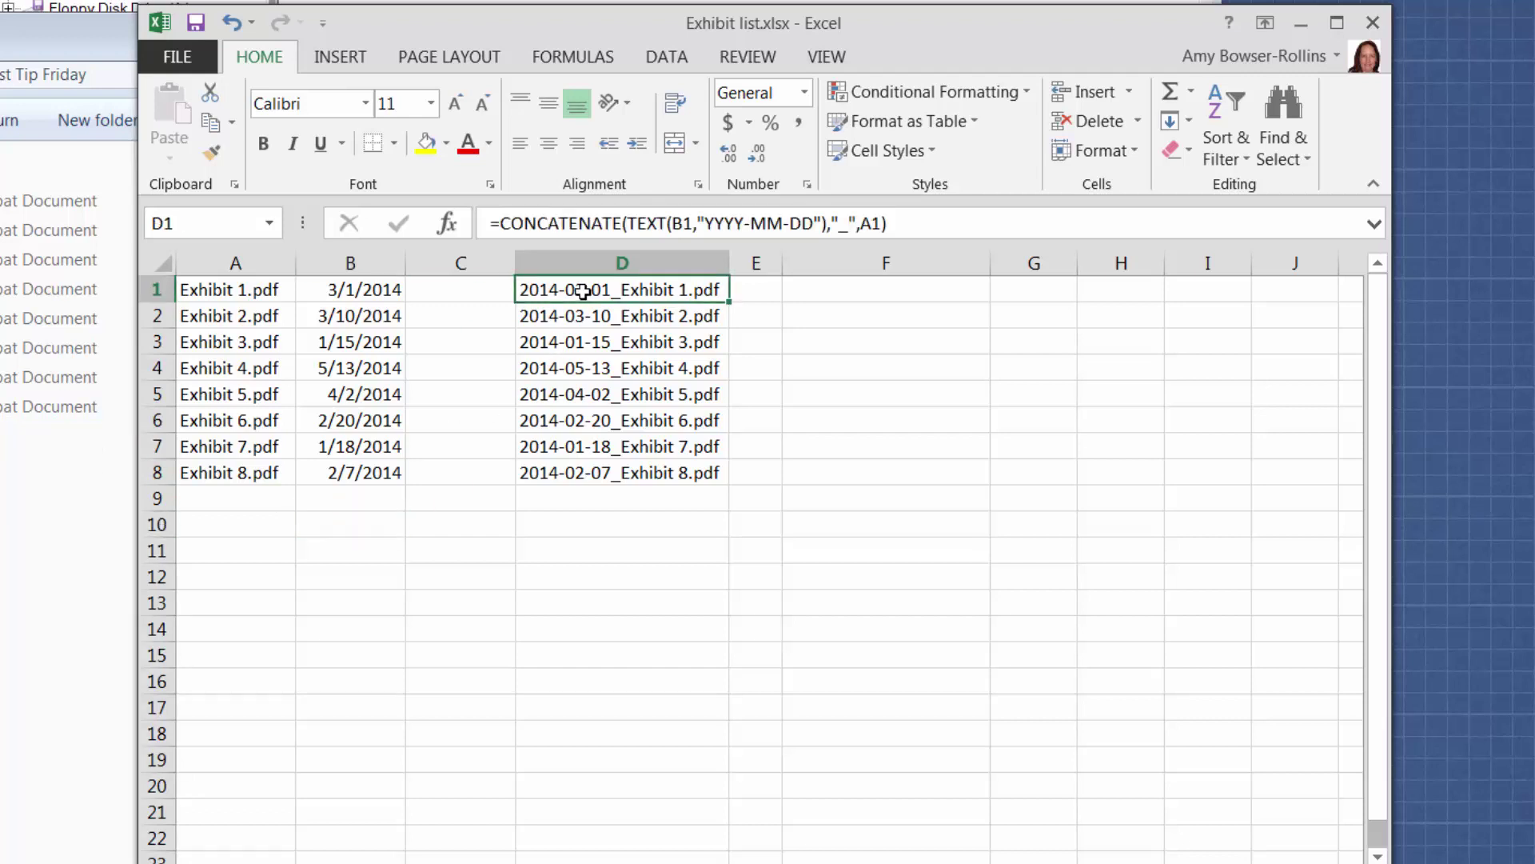
{"action": "left_click", "coordinate": [254, 292]}
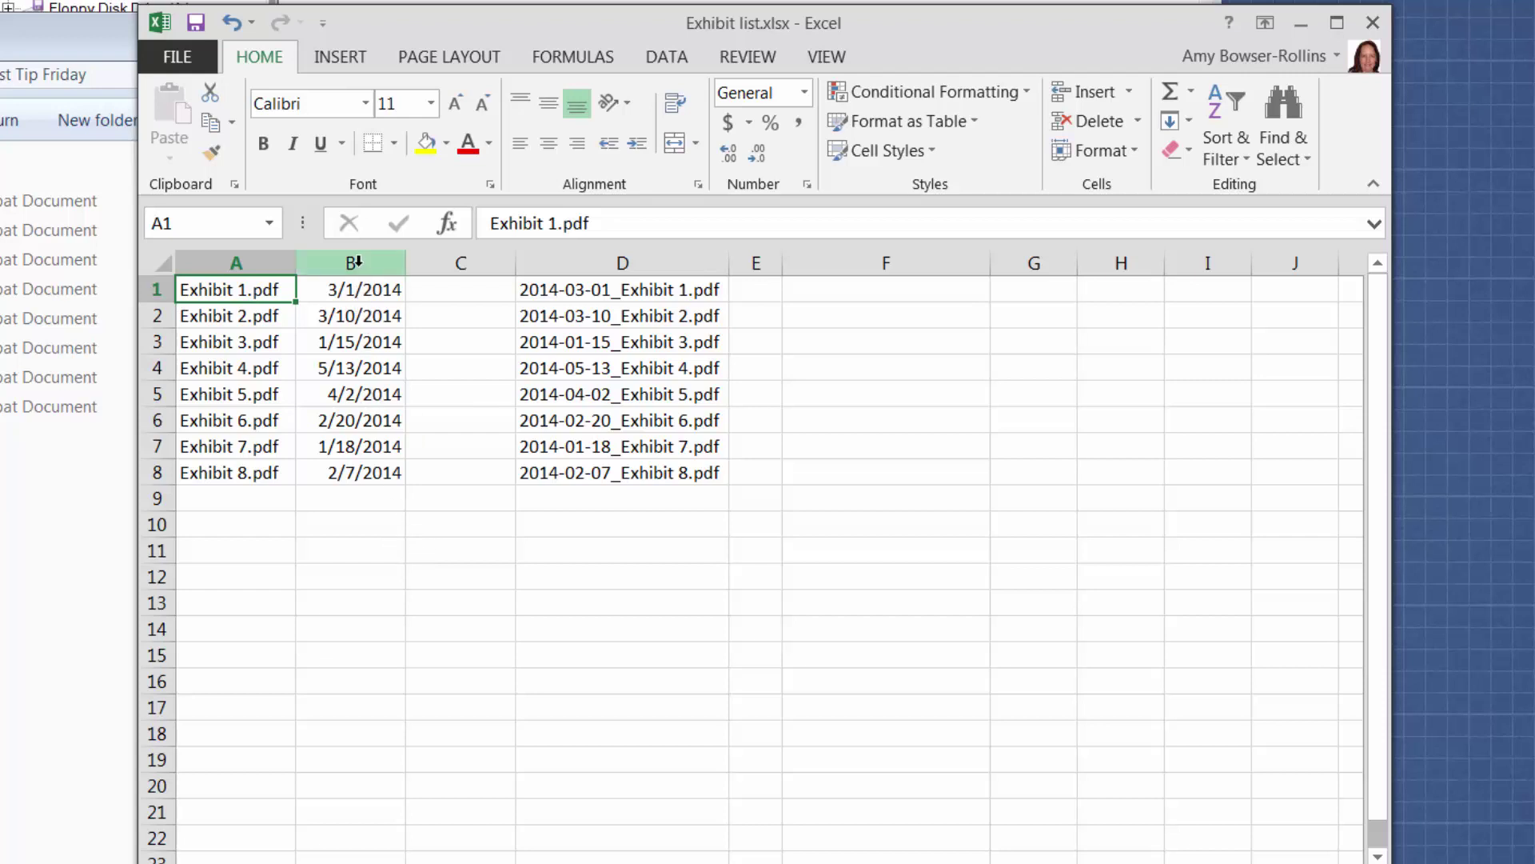
{"action": "left_click_drag", "start_coordinate": [352, 262], "coordinate": [456, 261]}
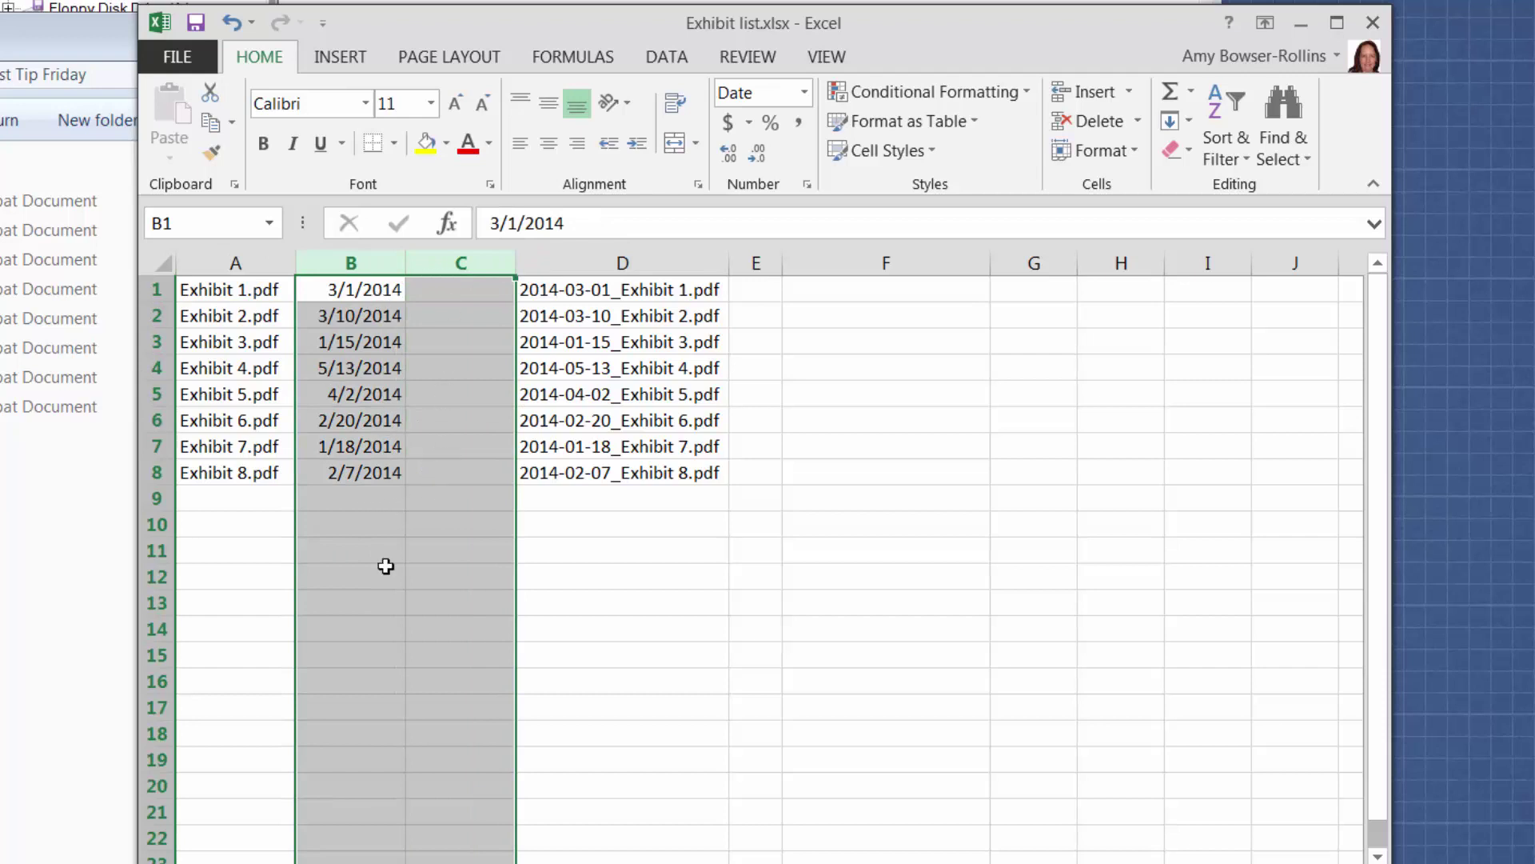
{"action": "left_click", "coordinate": [384, 297]}
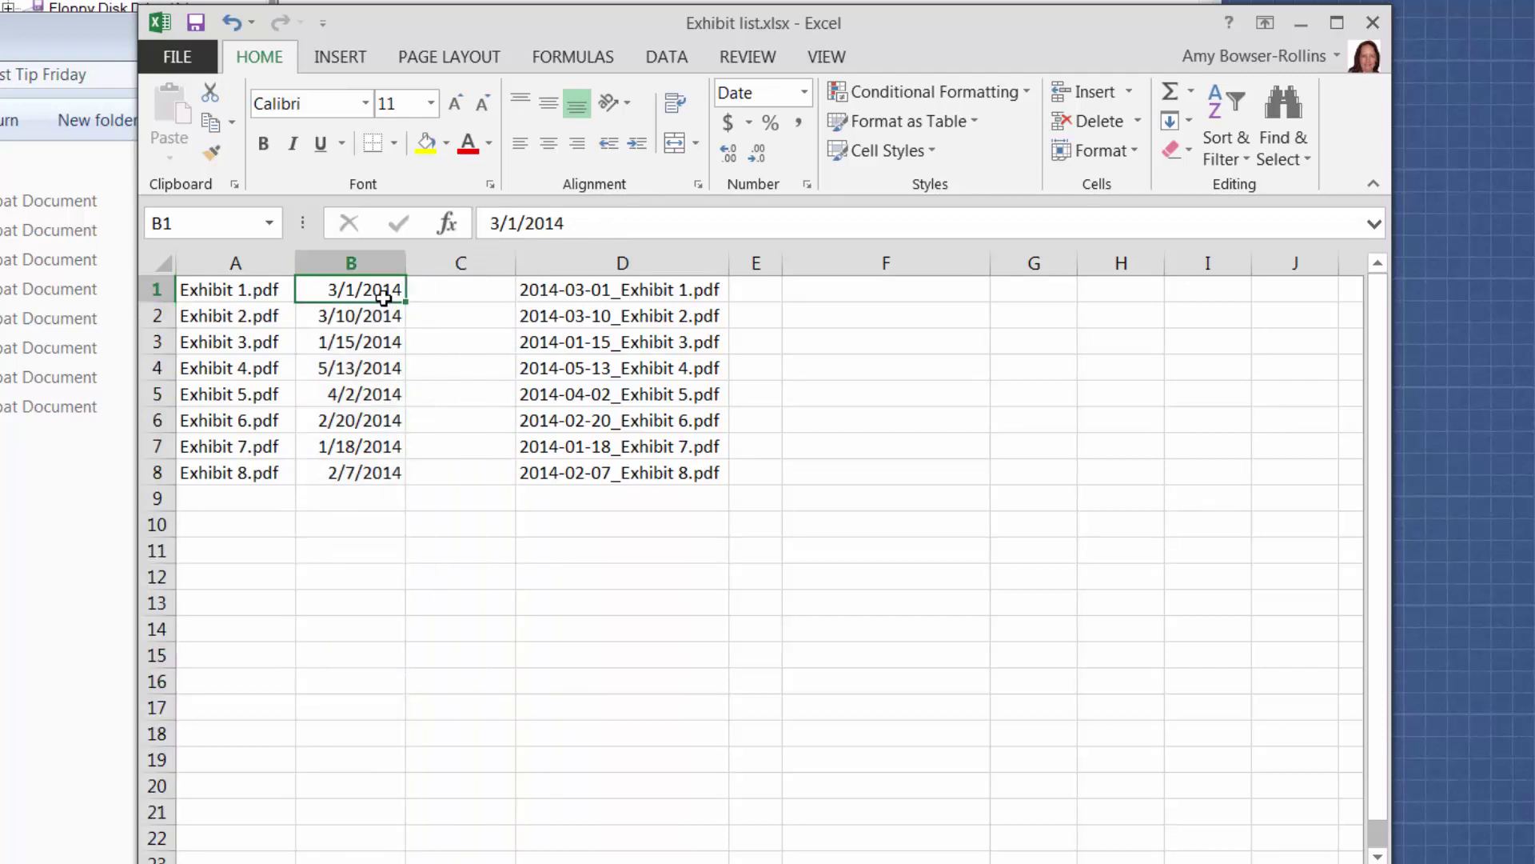
{"action": "left_click", "coordinate": [618, 298]}
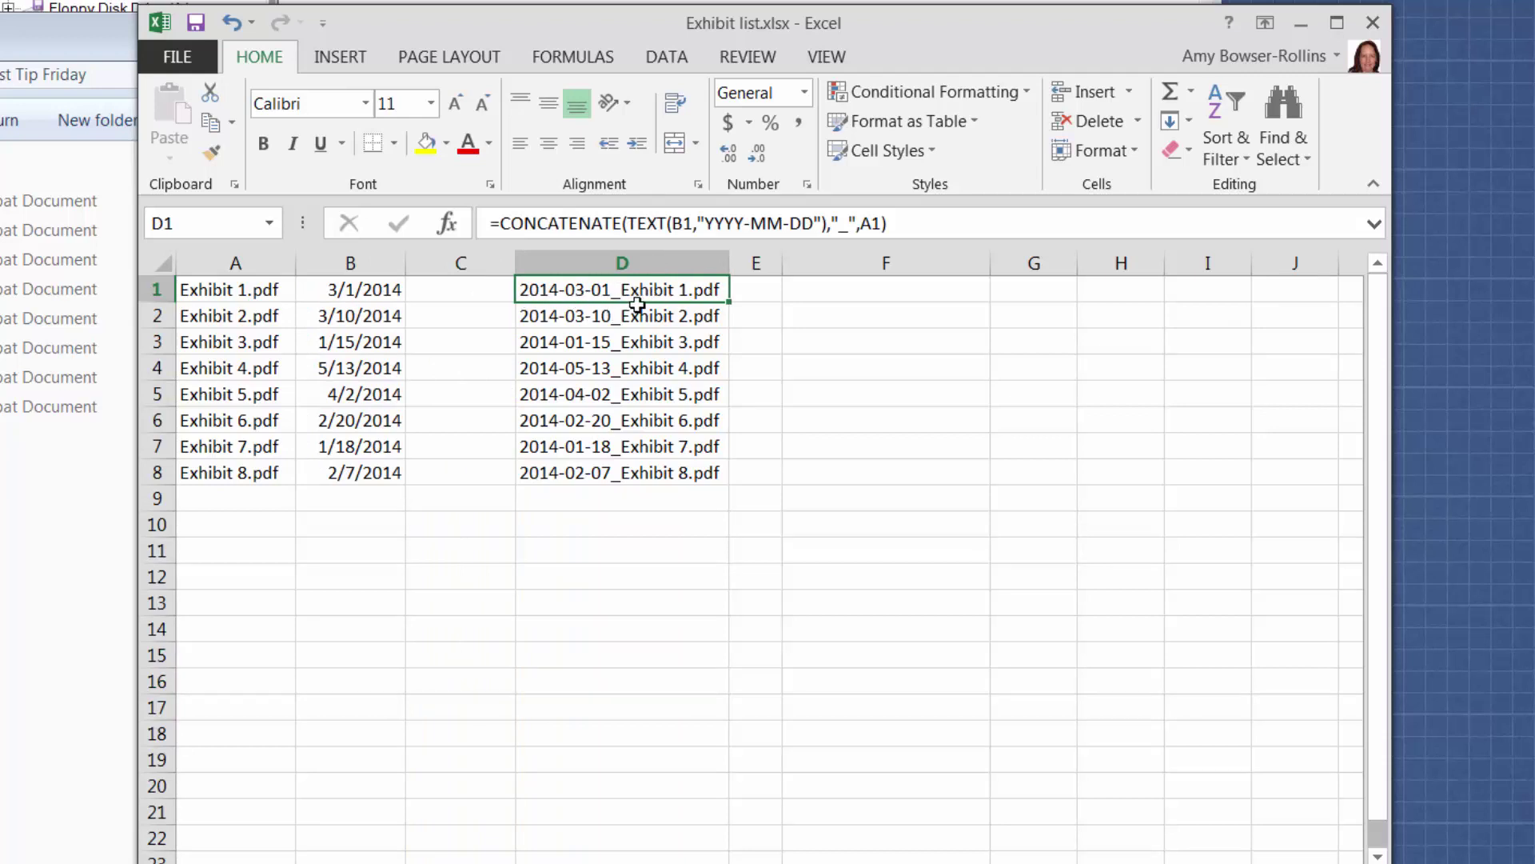
{"action": "left_click", "coordinate": [362, 296]}
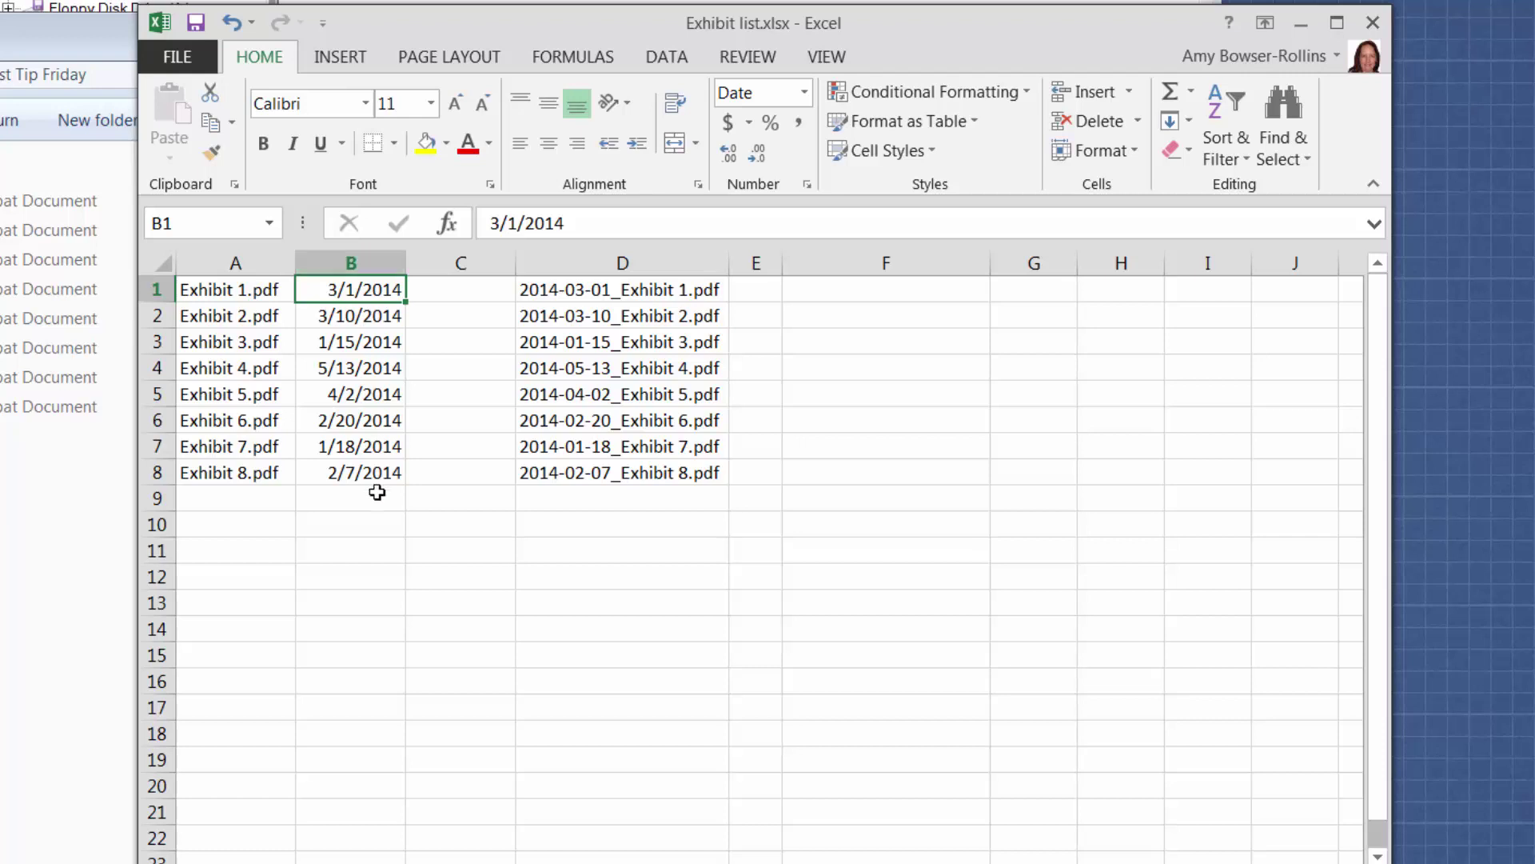
{"action": "left_click", "coordinate": [348, 505]}
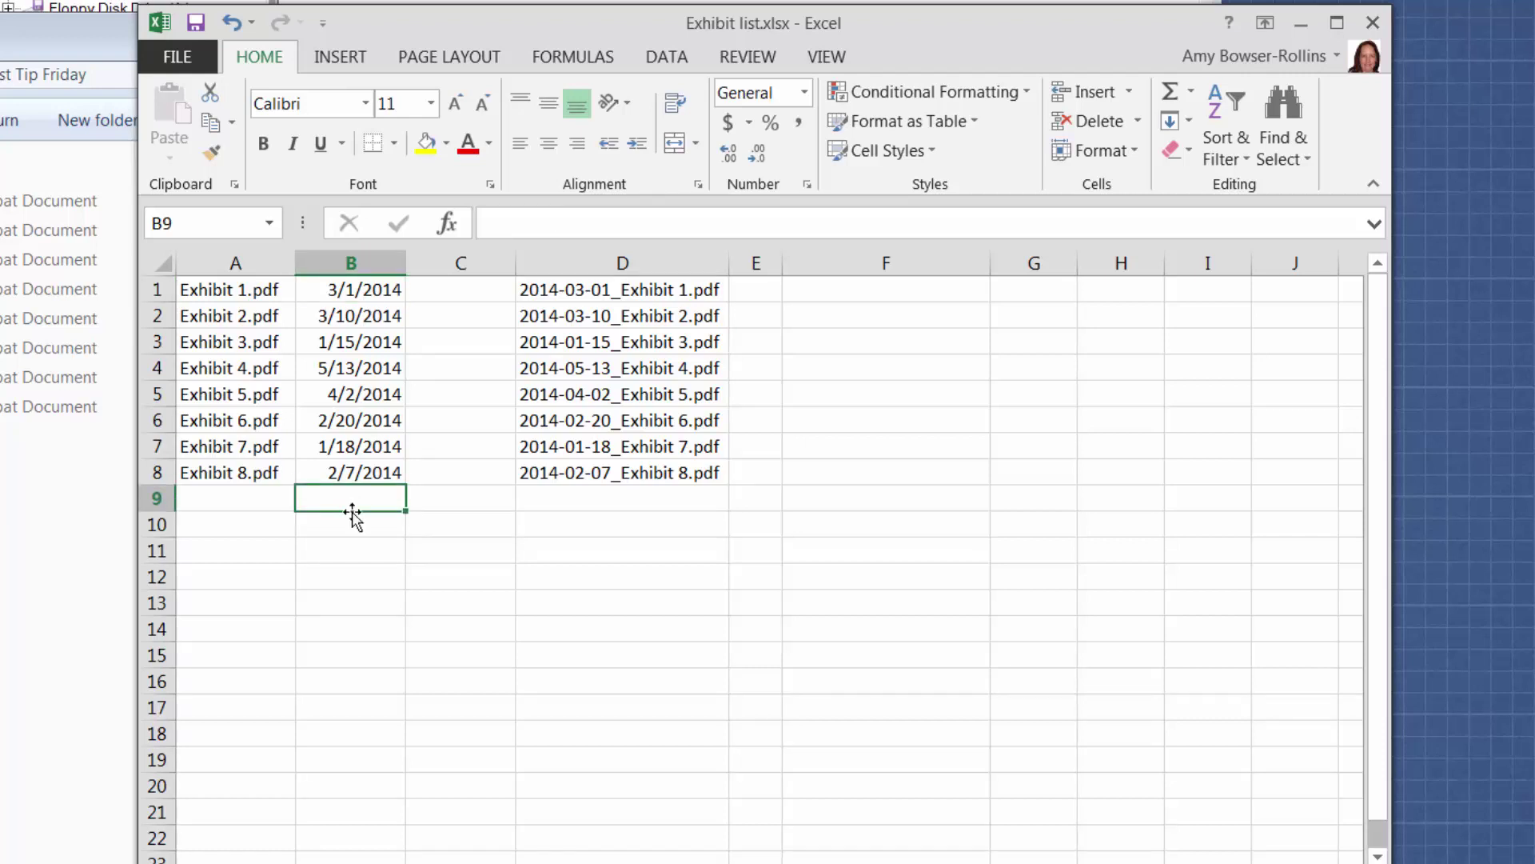
{"action": "left_click_drag", "start_coordinate": [348, 263], "coordinate": [457, 266]}
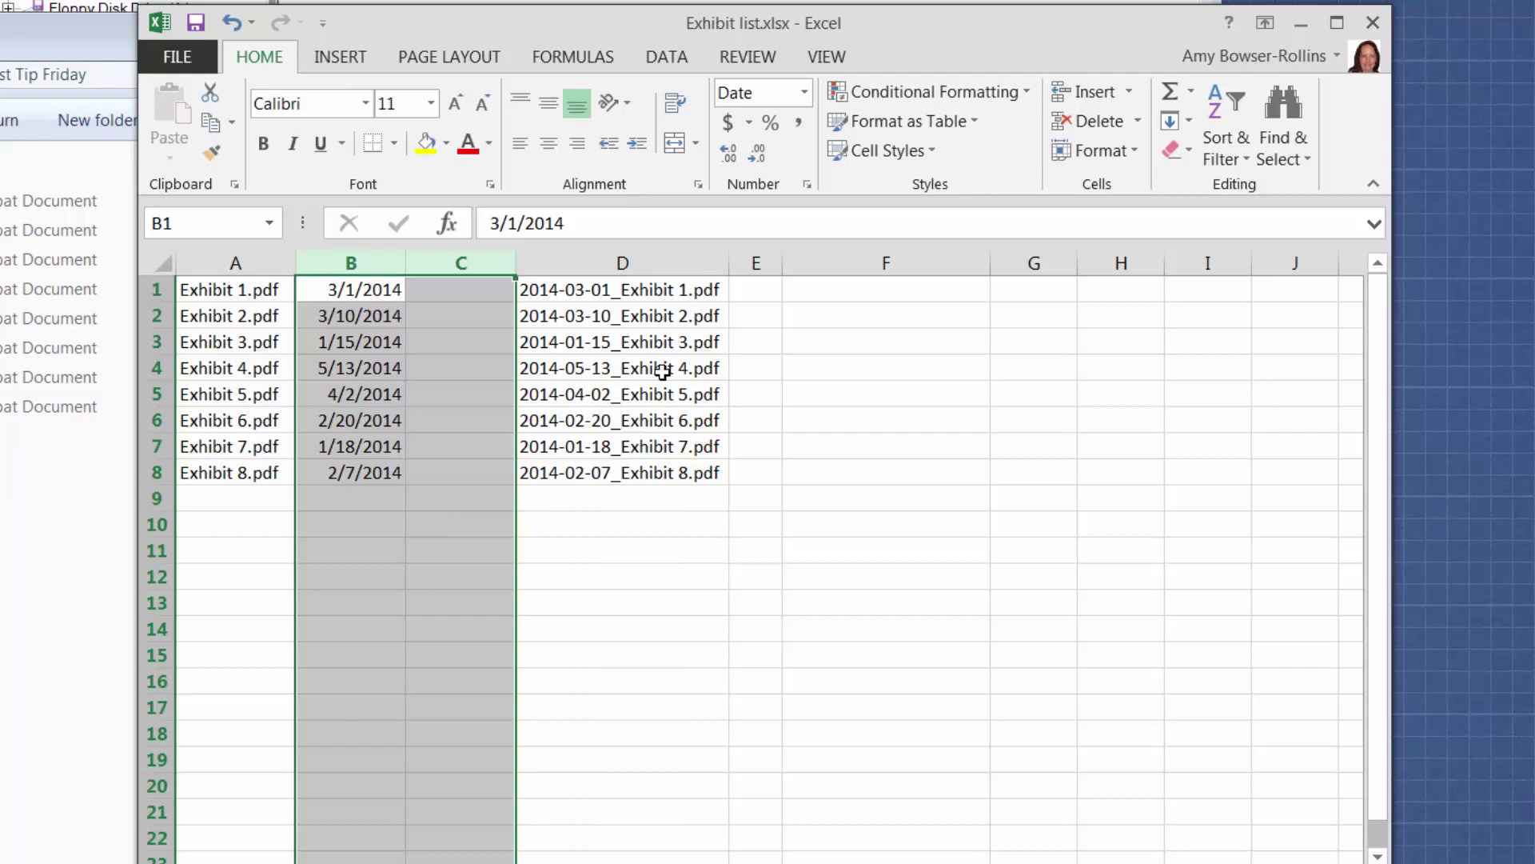
{"action": "right_click", "coordinate": [375, 259]}
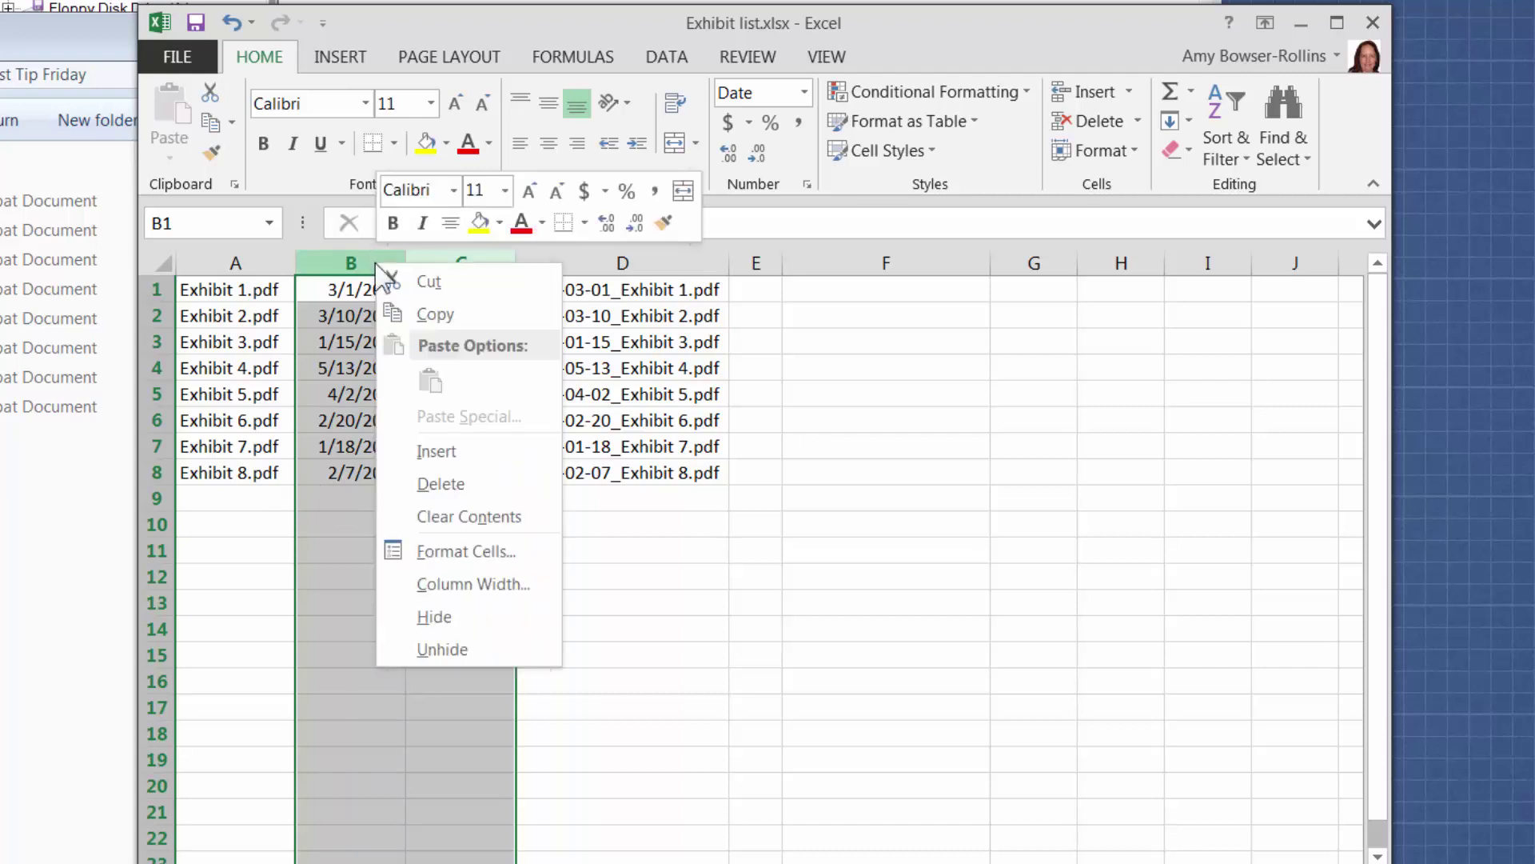
{"action": "left_click", "coordinate": [424, 482]}
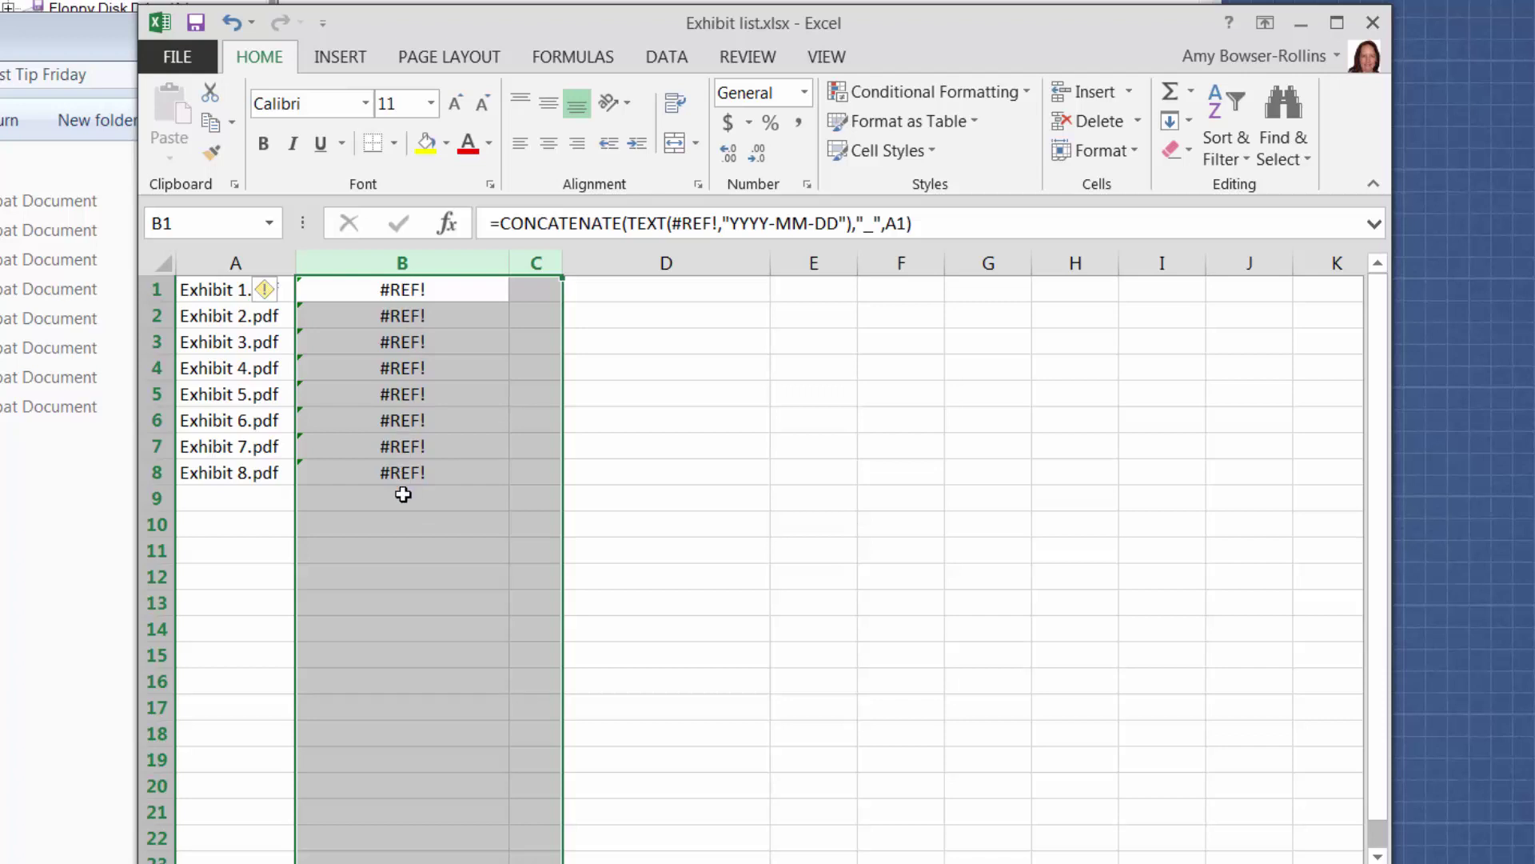
{"action": "left_click", "coordinate": [232, 22]}
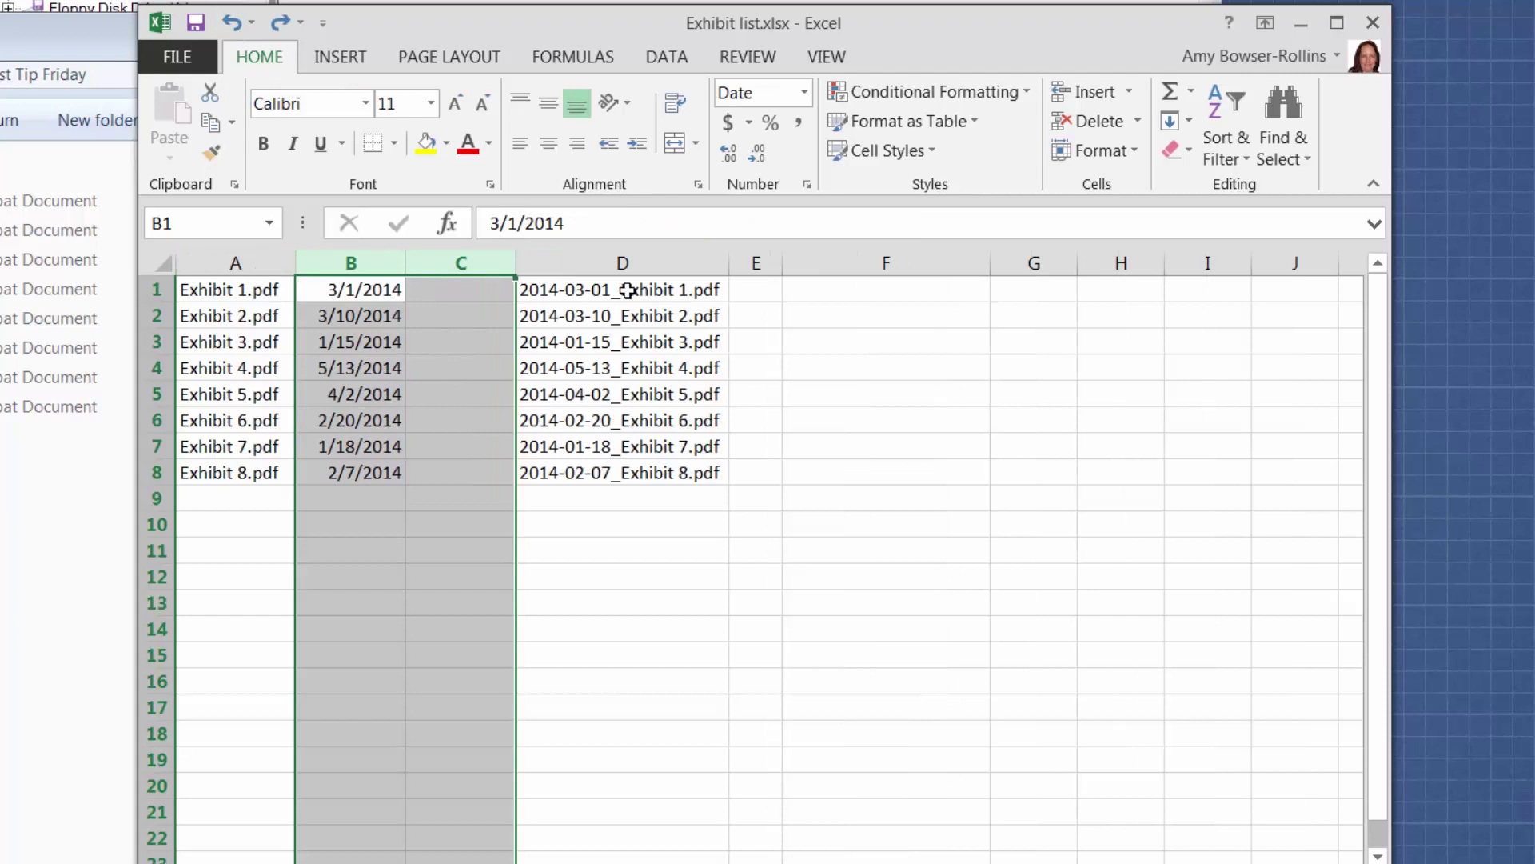
Copy the dated names in D1:D8 and paste them as values into F1:F8, checking F1–F3.
{"action": "left_click_drag", "start_coordinate": [626, 289], "coordinate": [632, 477]}
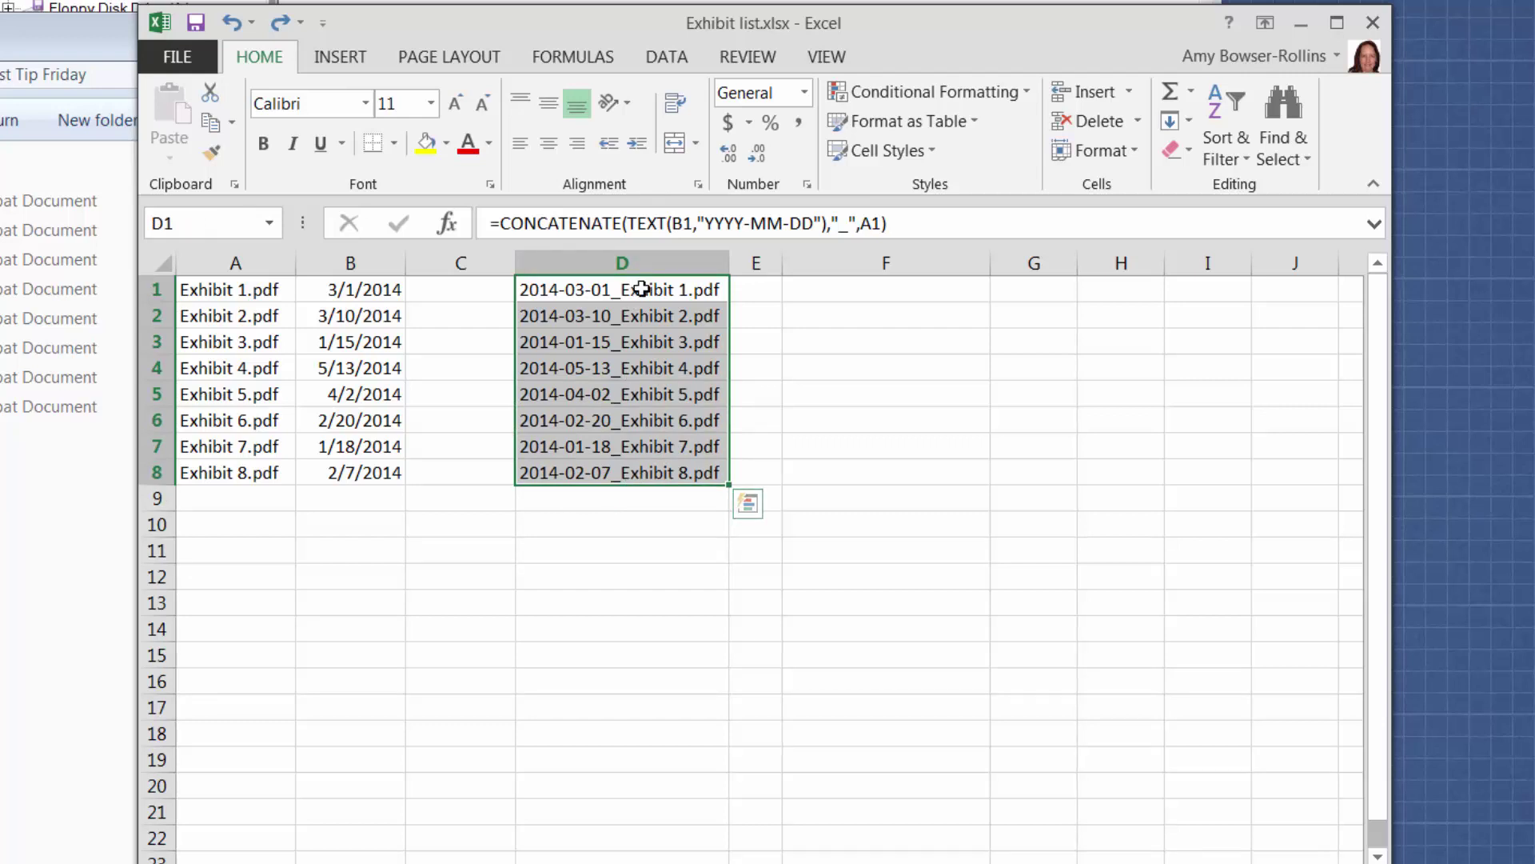
{"action": "right_click", "coordinate": [640, 288]}
{"action": "left_click", "coordinate": [697, 338]}
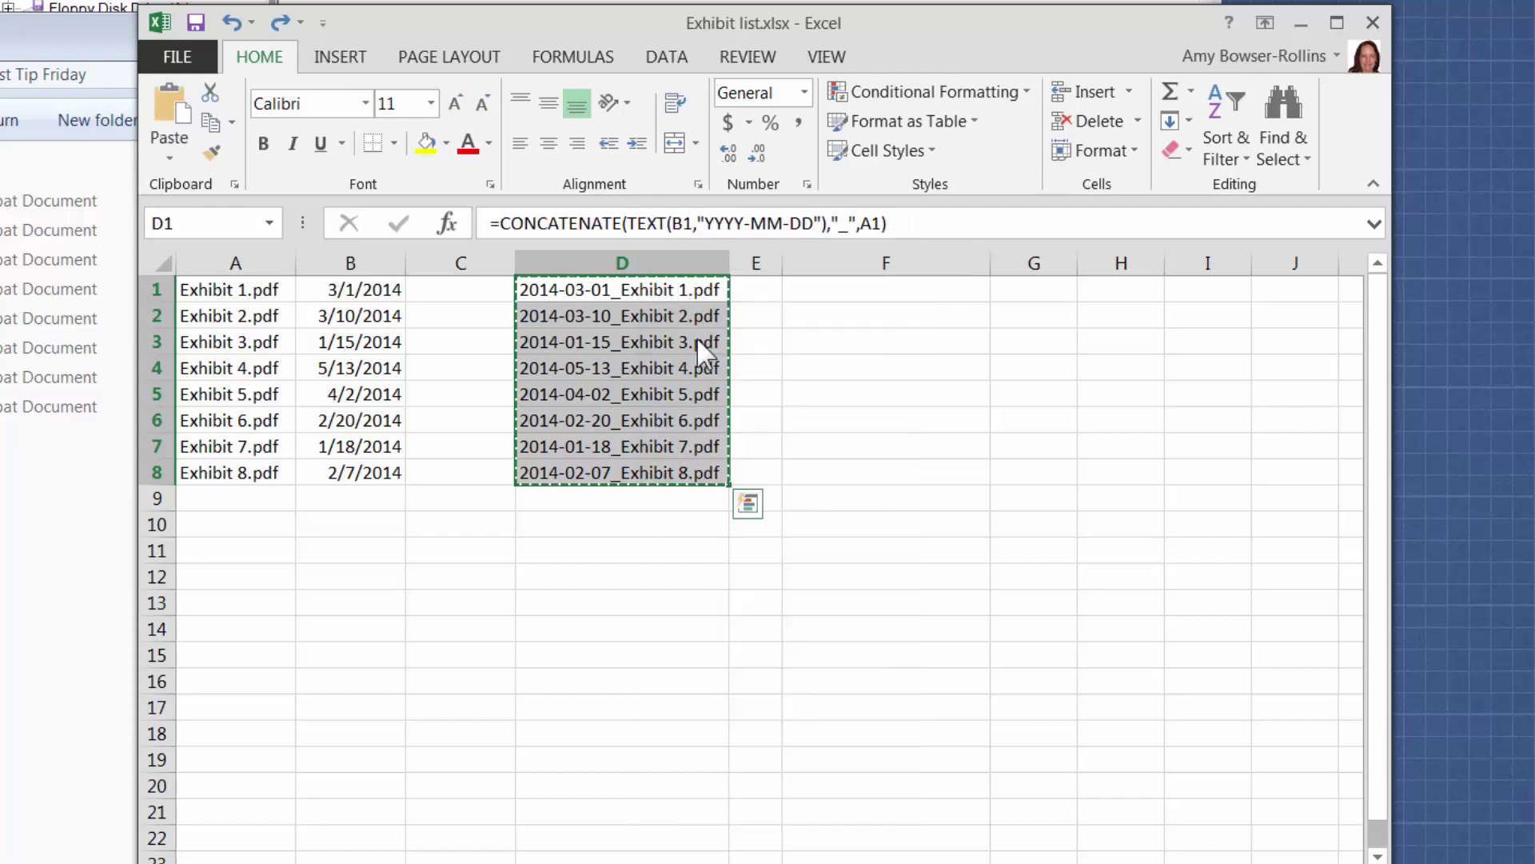
{"action": "left_click", "coordinate": [823, 296]}
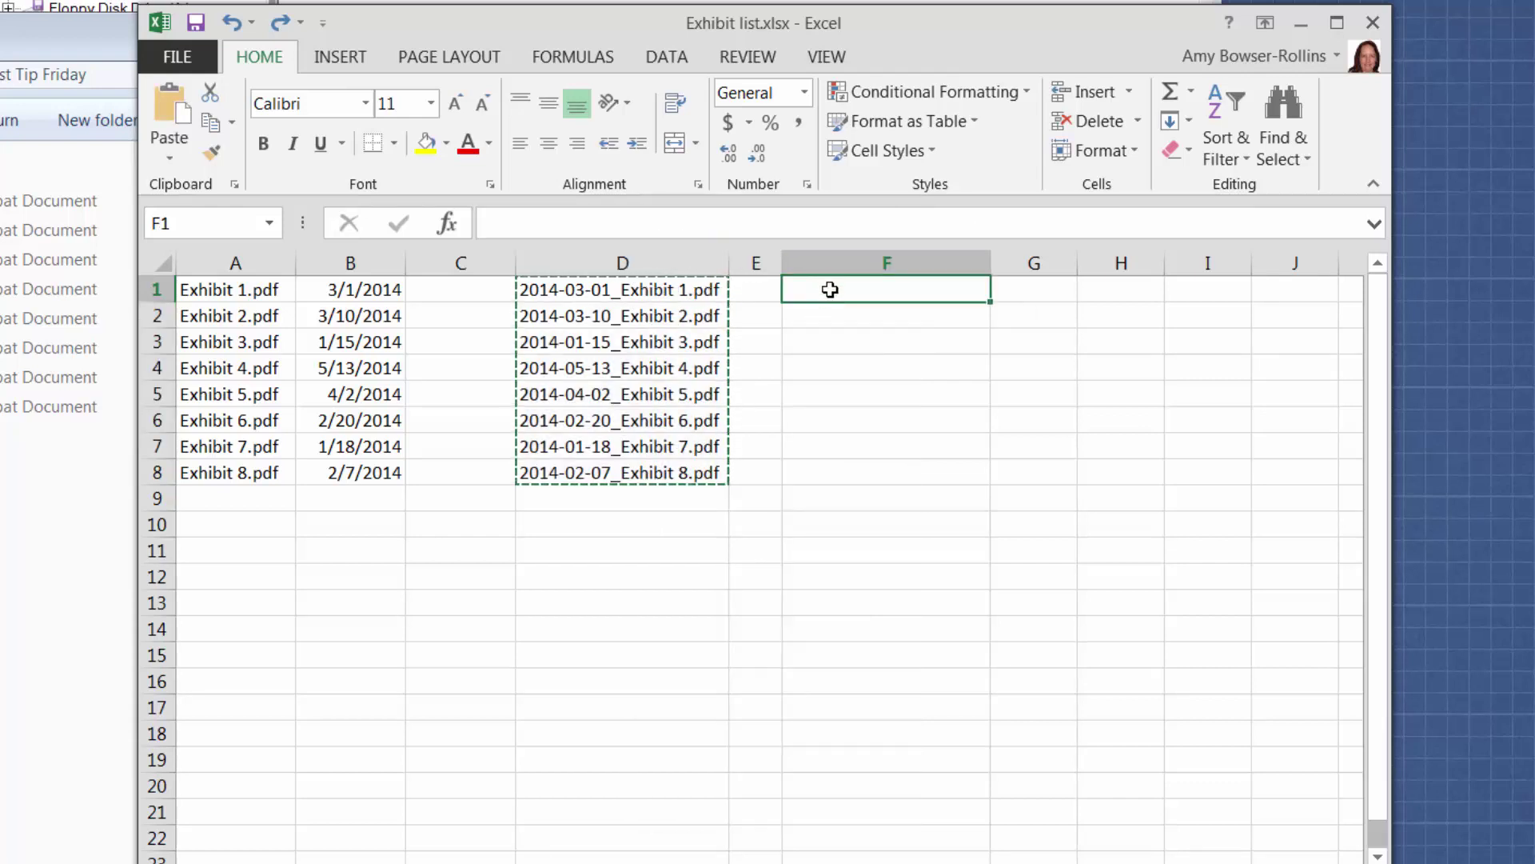
{"action": "right_click", "coordinate": [828, 288]}
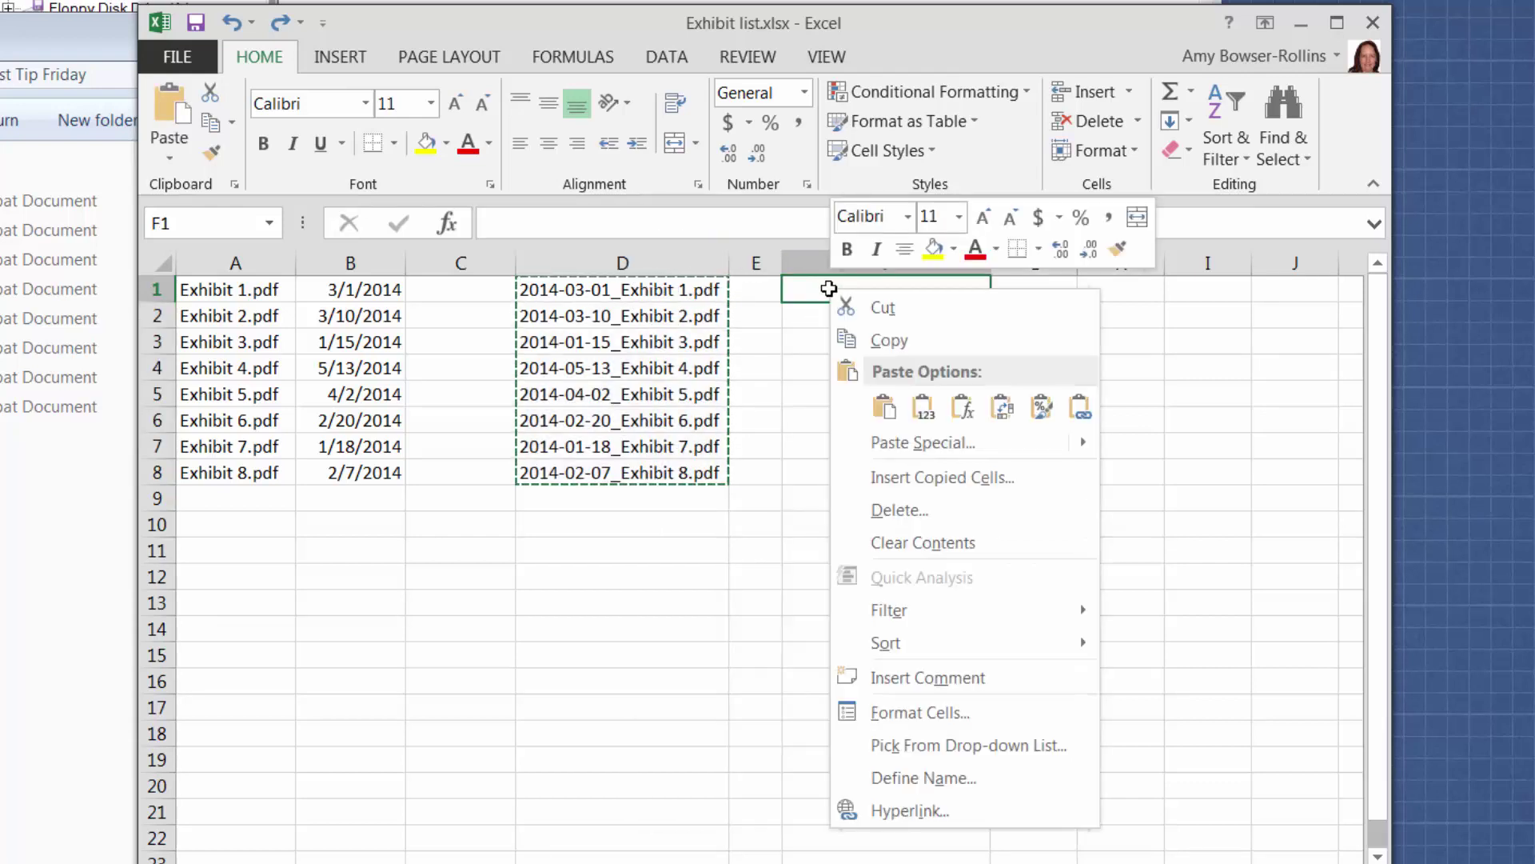
{"action": "left_click", "coordinate": [883, 408]}
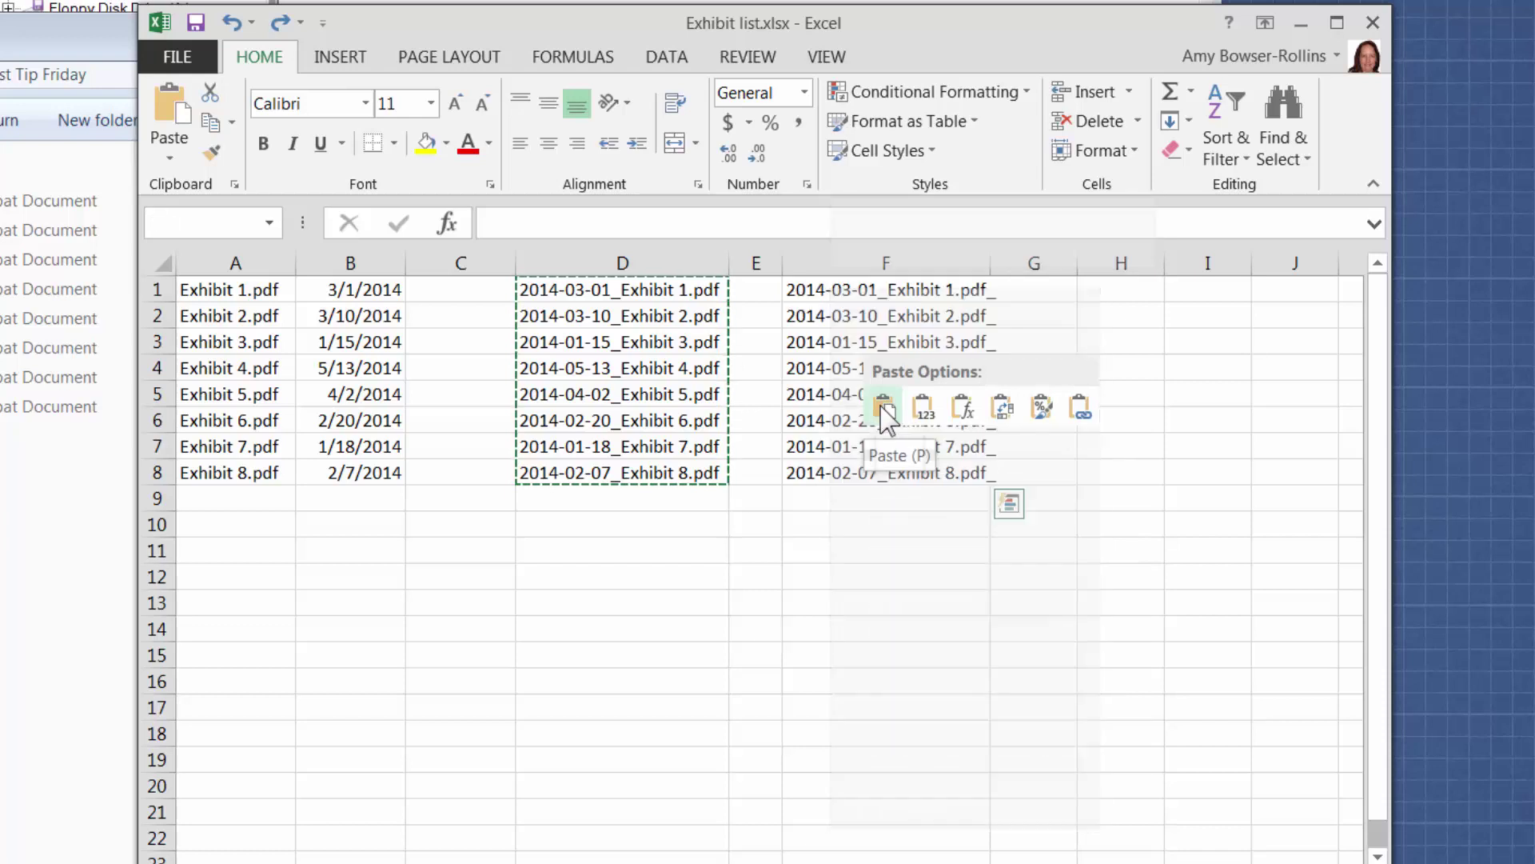
{"action": "left_click", "coordinate": [924, 412]}
{"action": "left_click", "coordinate": [870, 524]}
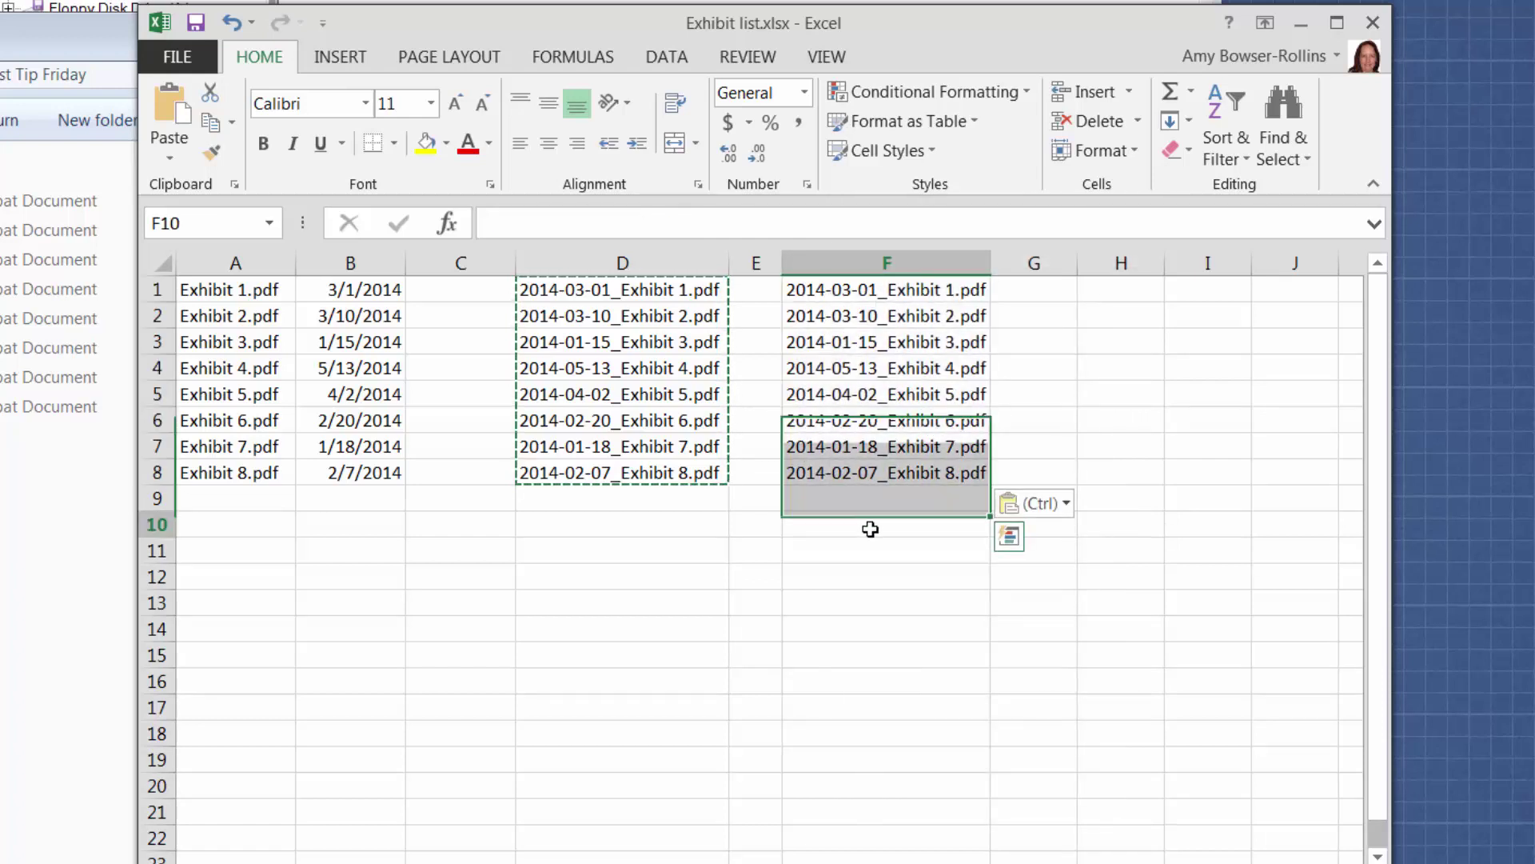
{"action": "left_click", "coordinate": [874, 316]}
{"action": "left_click", "coordinate": [866, 336]}
{"action": "left_click", "coordinate": [869, 298]}
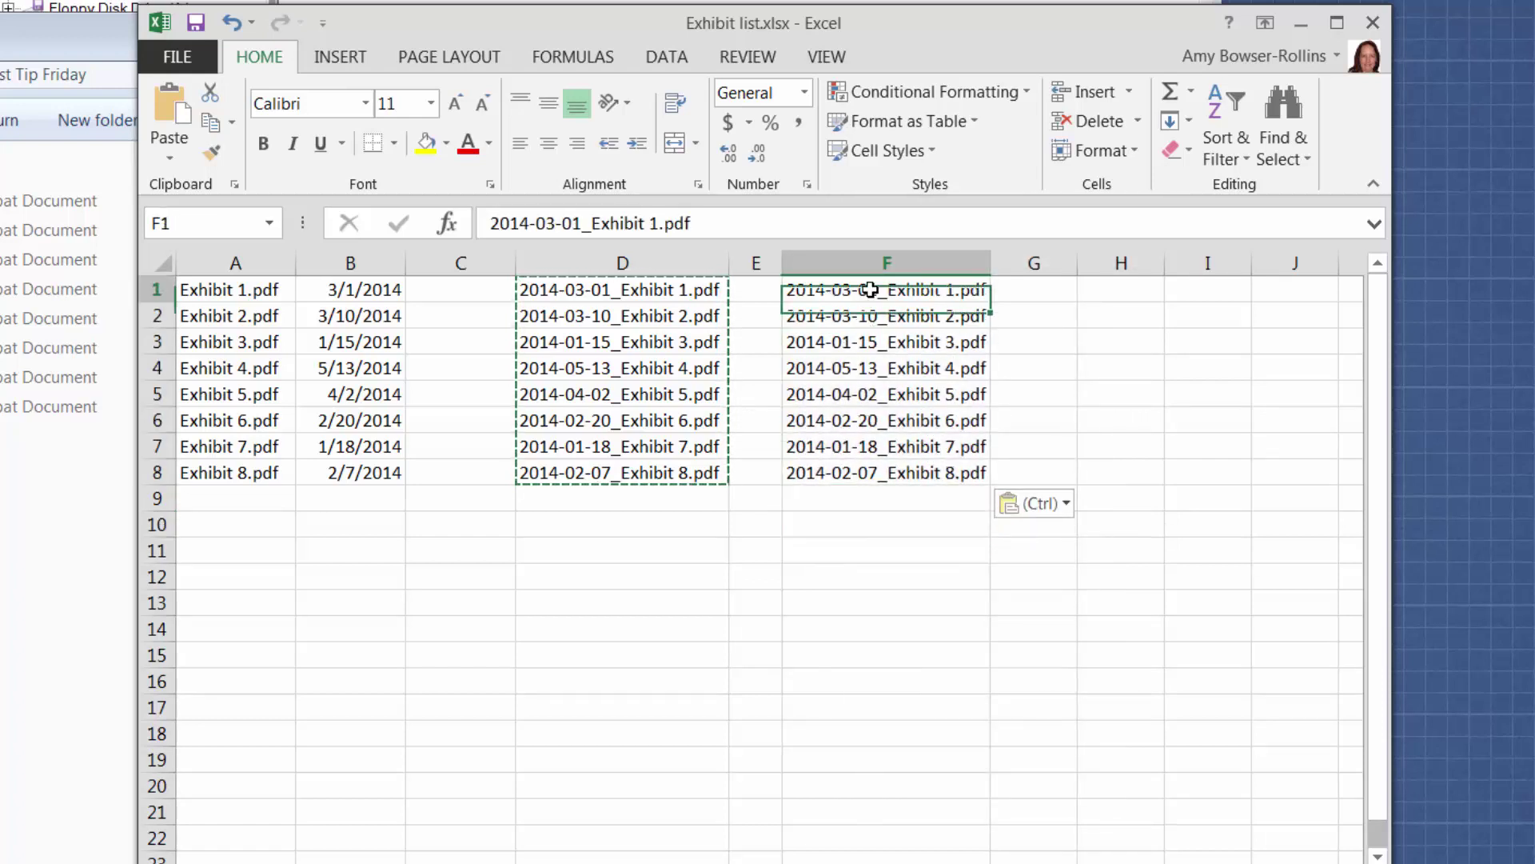
Delete columns B through E so original names sit beside the dated names.
{"action": "left_click_drag", "start_coordinate": [485, 223], "coordinate": [729, 229]}
{"action": "left_click", "coordinate": [816, 333]}
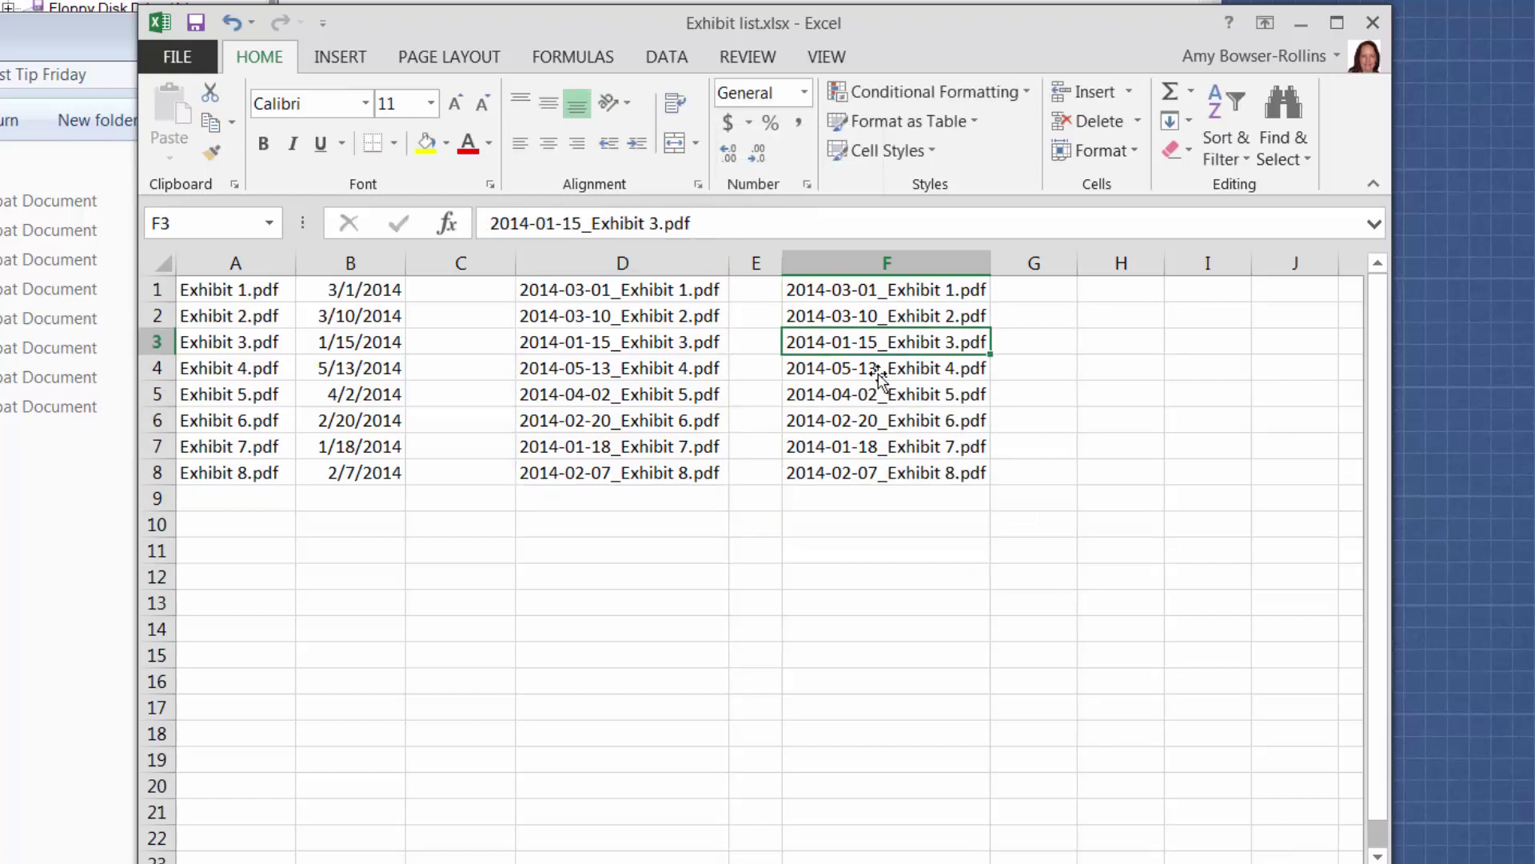
{"action": "left_click_drag", "start_coordinate": [861, 294], "coordinate": [439, 333]}
{"action": "left_click", "coordinate": [382, 339]}
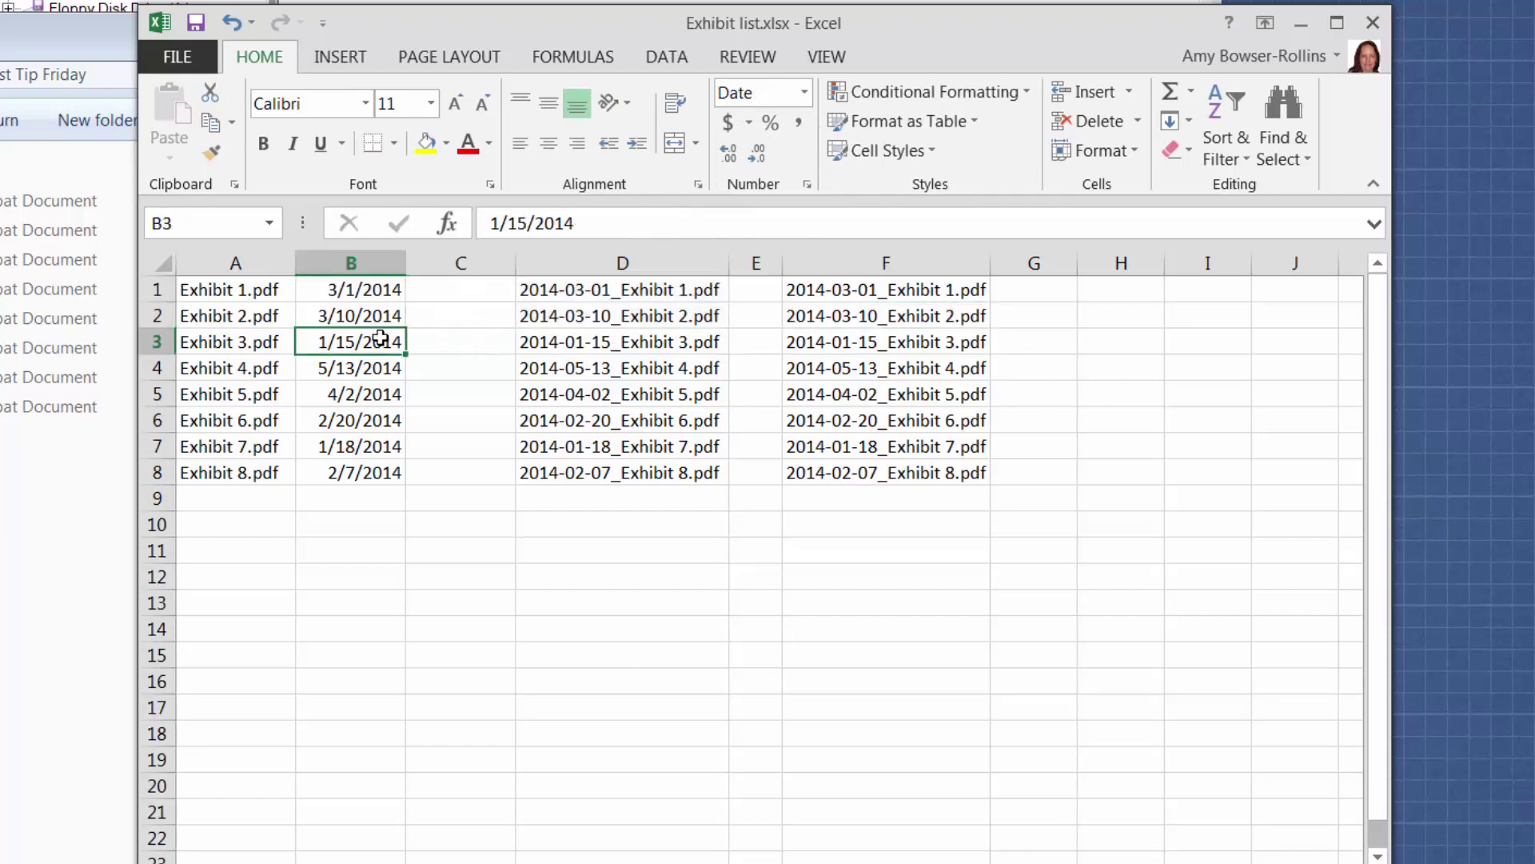
{"action": "left_click", "coordinate": [358, 256]}
{"action": "left_click_drag", "start_coordinate": [357, 256], "coordinate": [752, 255]}
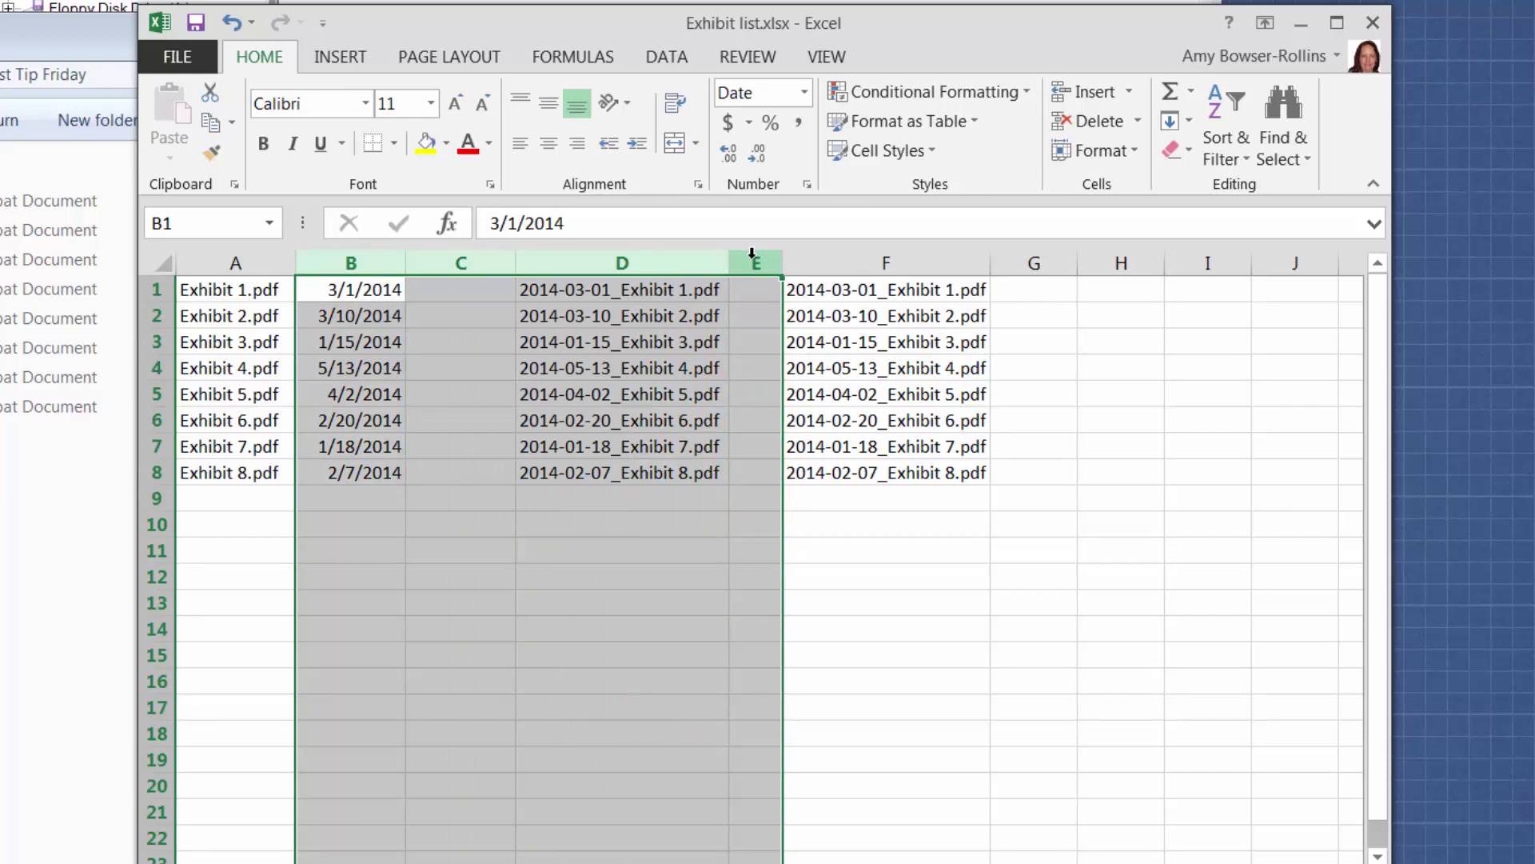
{"action": "right_click", "coordinate": [751, 254]}
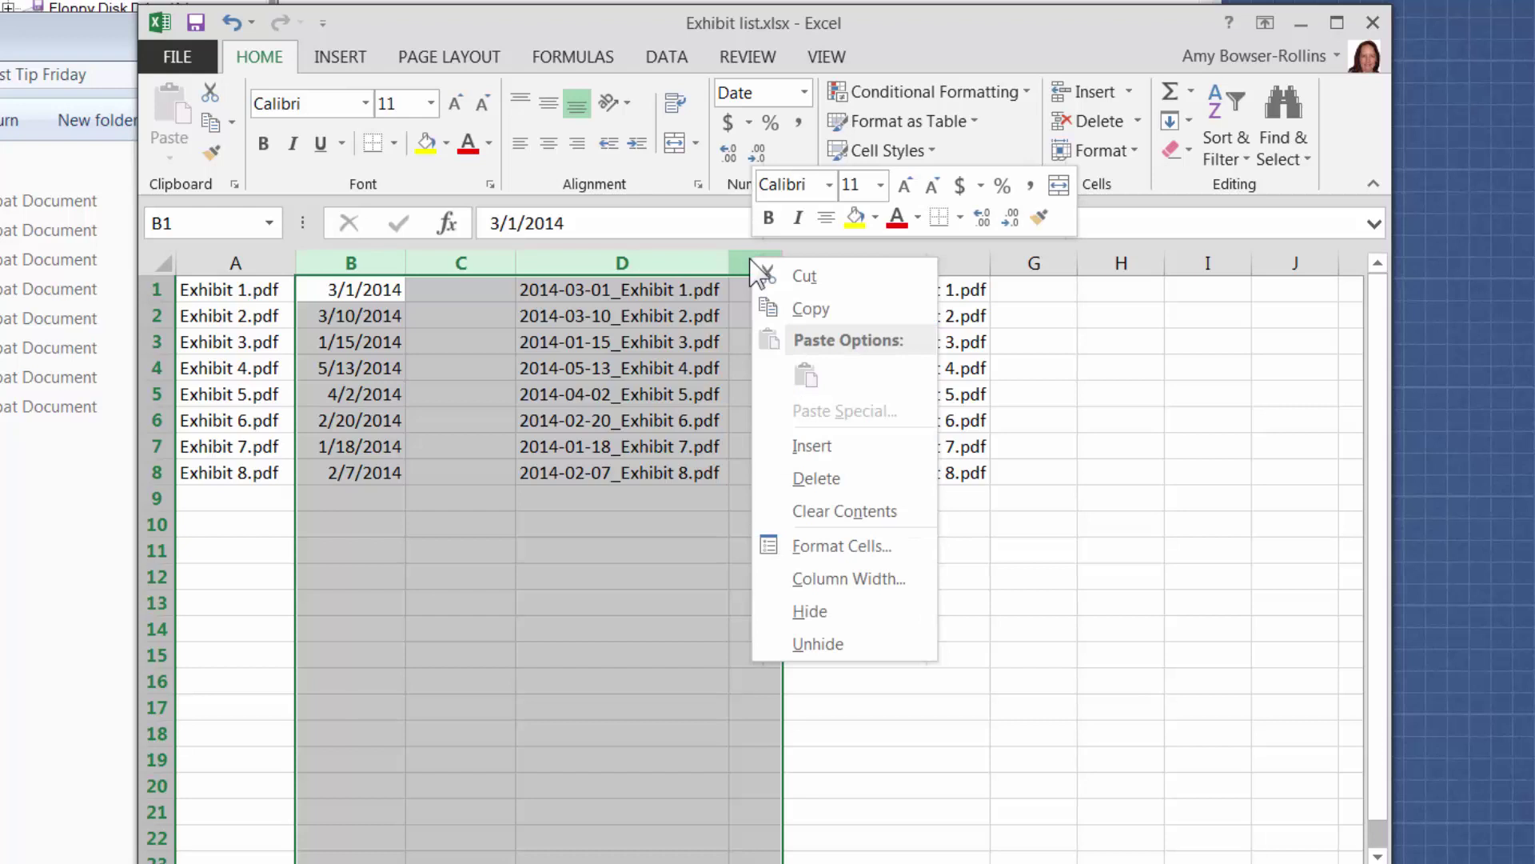
{"action": "left_click", "coordinate": [780, 479]}
{"action": "left_click", "coordinate": [267, 504]}
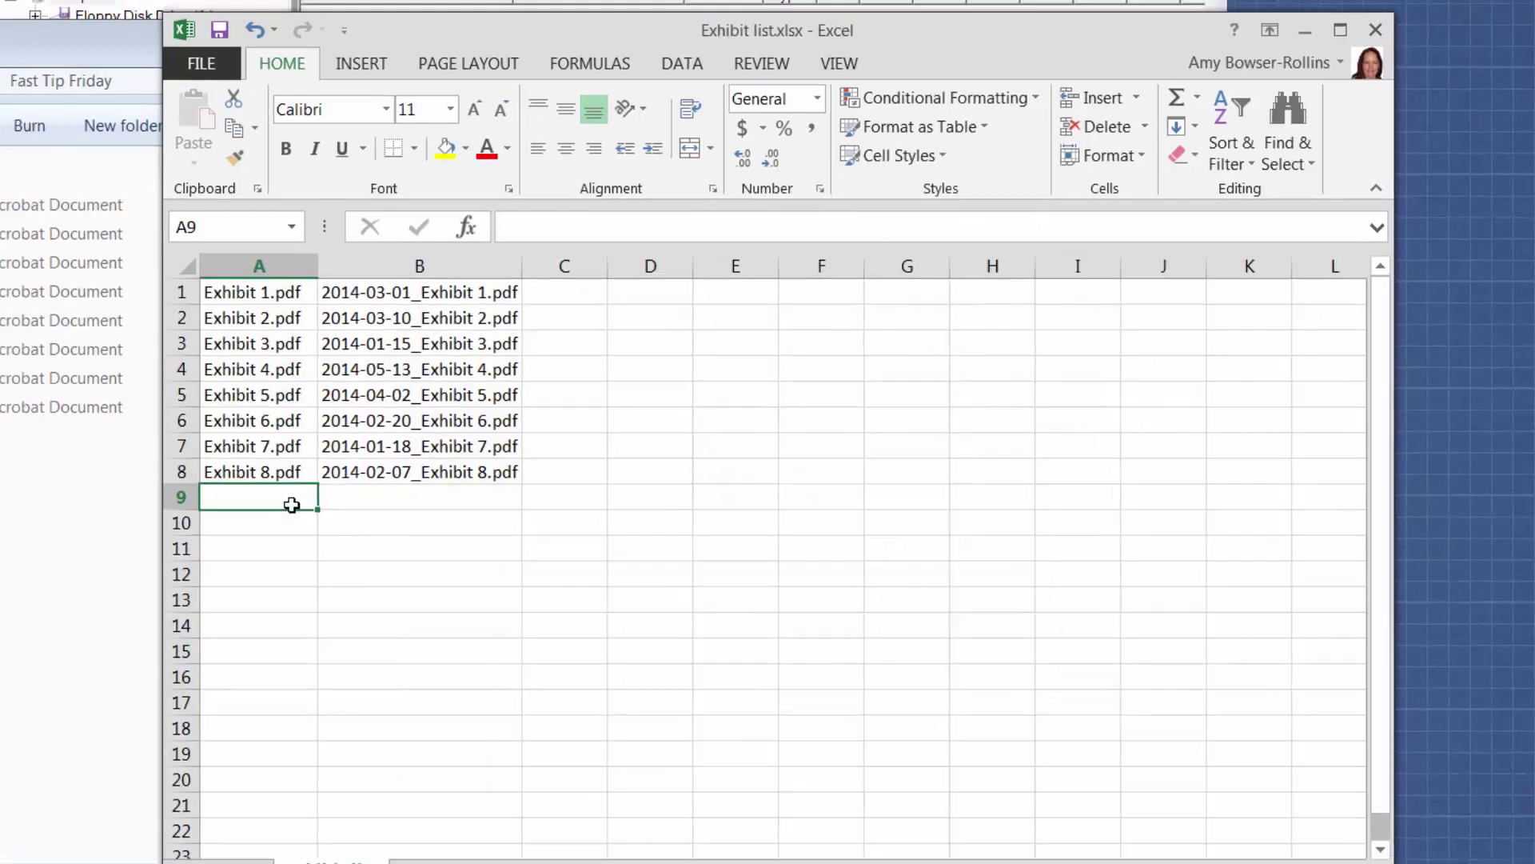
Start a Save As into the Fast Tip Friday folder with CSV (Comma delimited) format.
{"action": "left_click", "coordinate": [201, 63]}
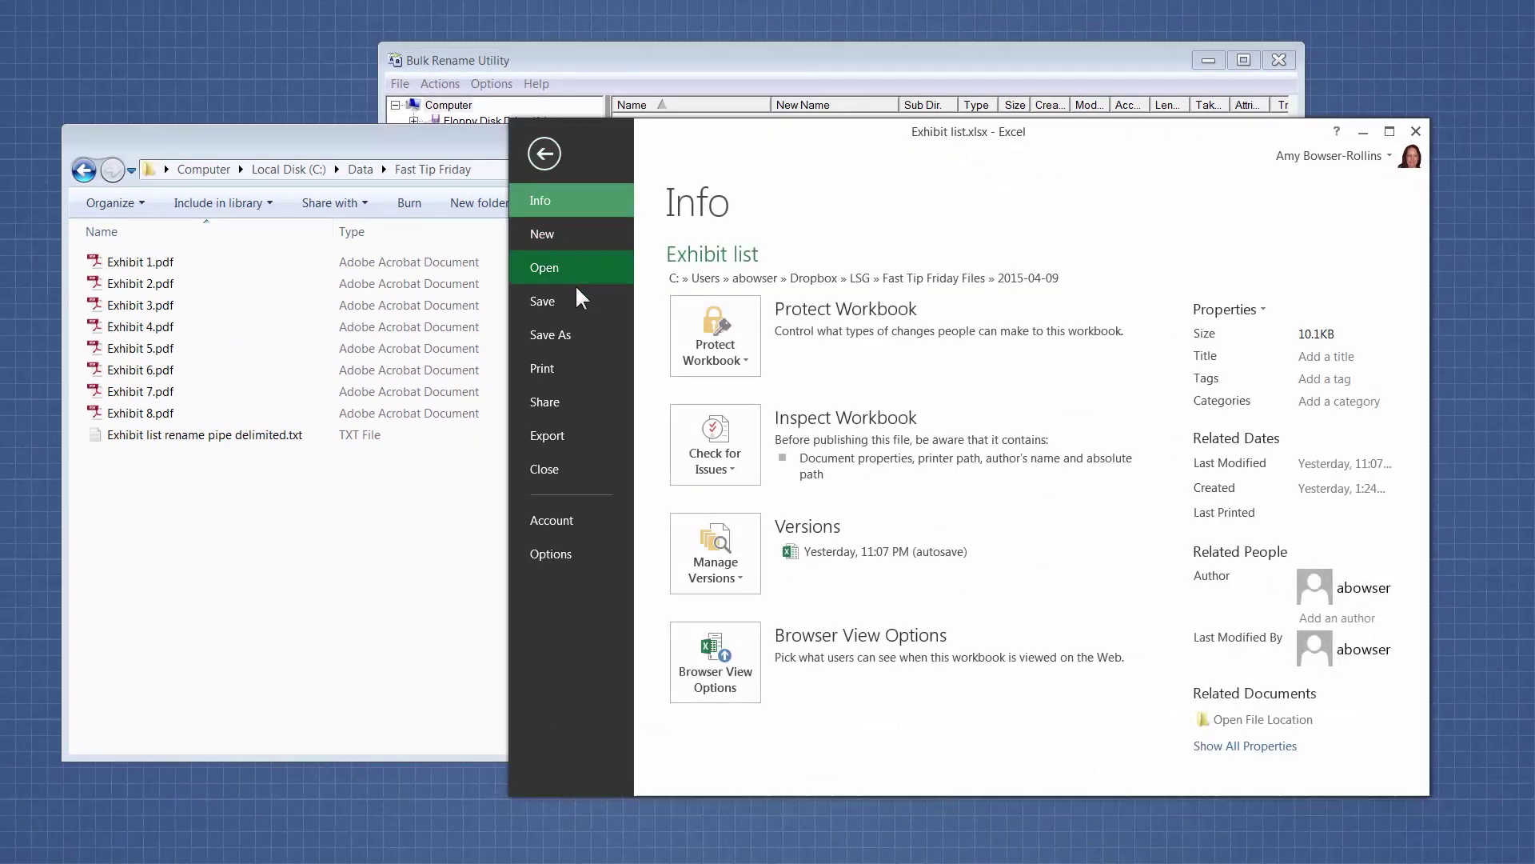
{"action": "left_click", "coordinate": [577, 332]}
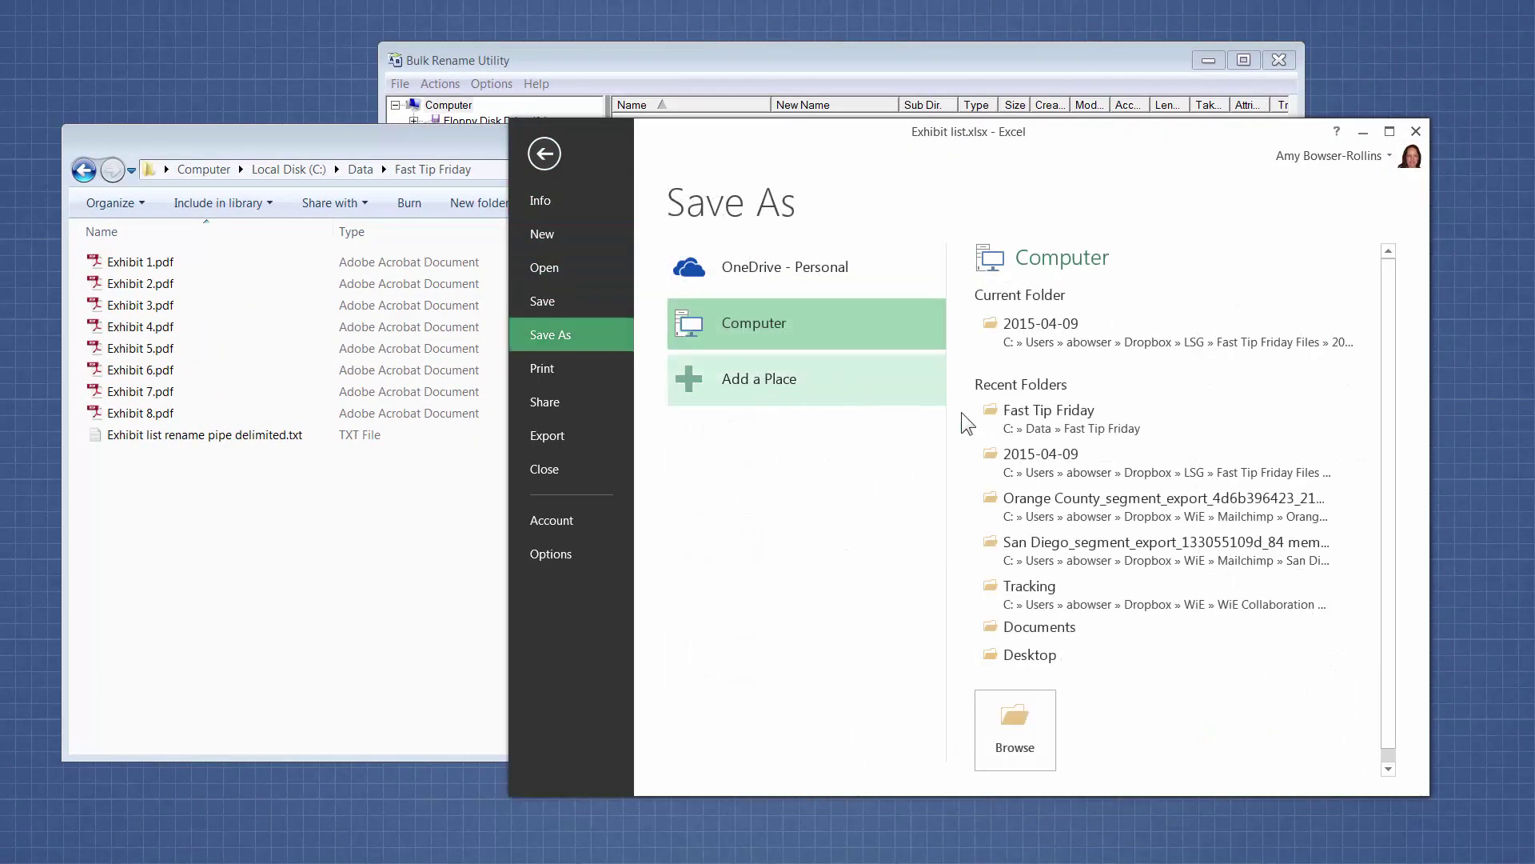
{"action": "left_click", "coordinate": [1029, 420]}
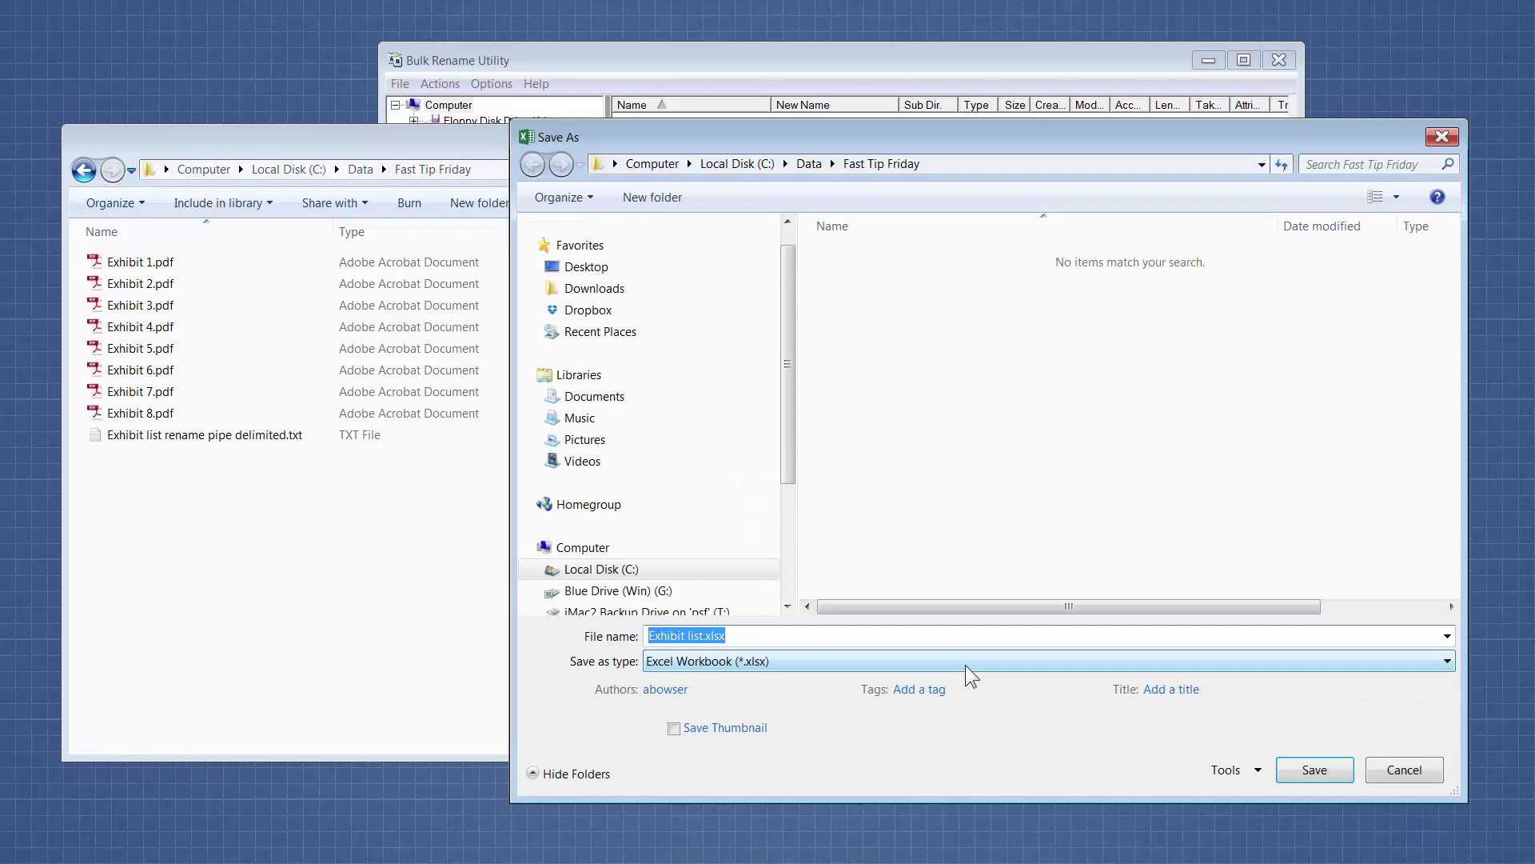
{"action": "left_click", "coordinate": [764, 663]}
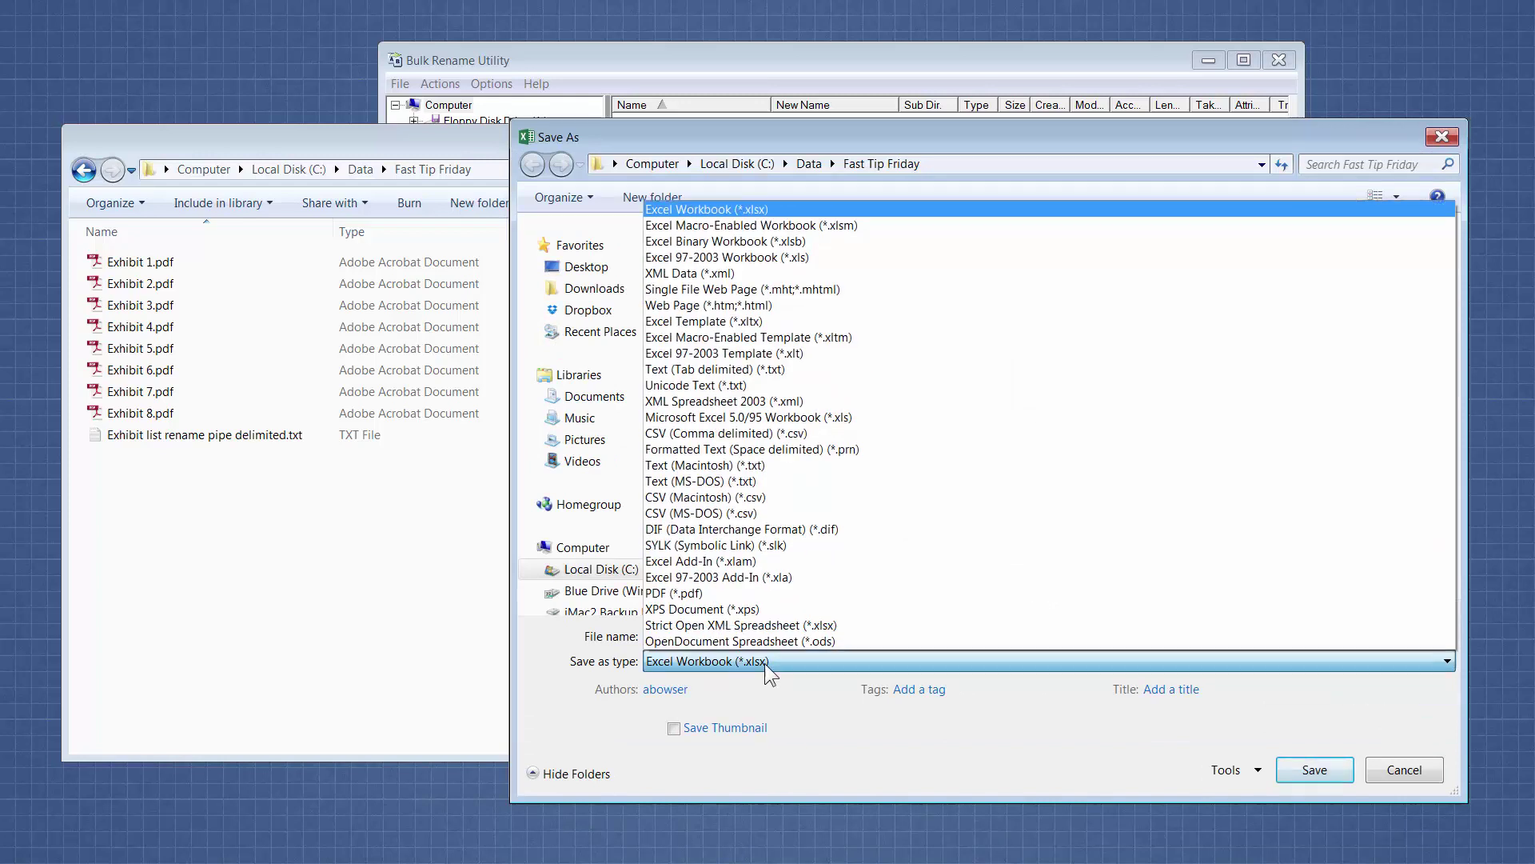
{"action": "left_click", "coordinate": [797, 436]}
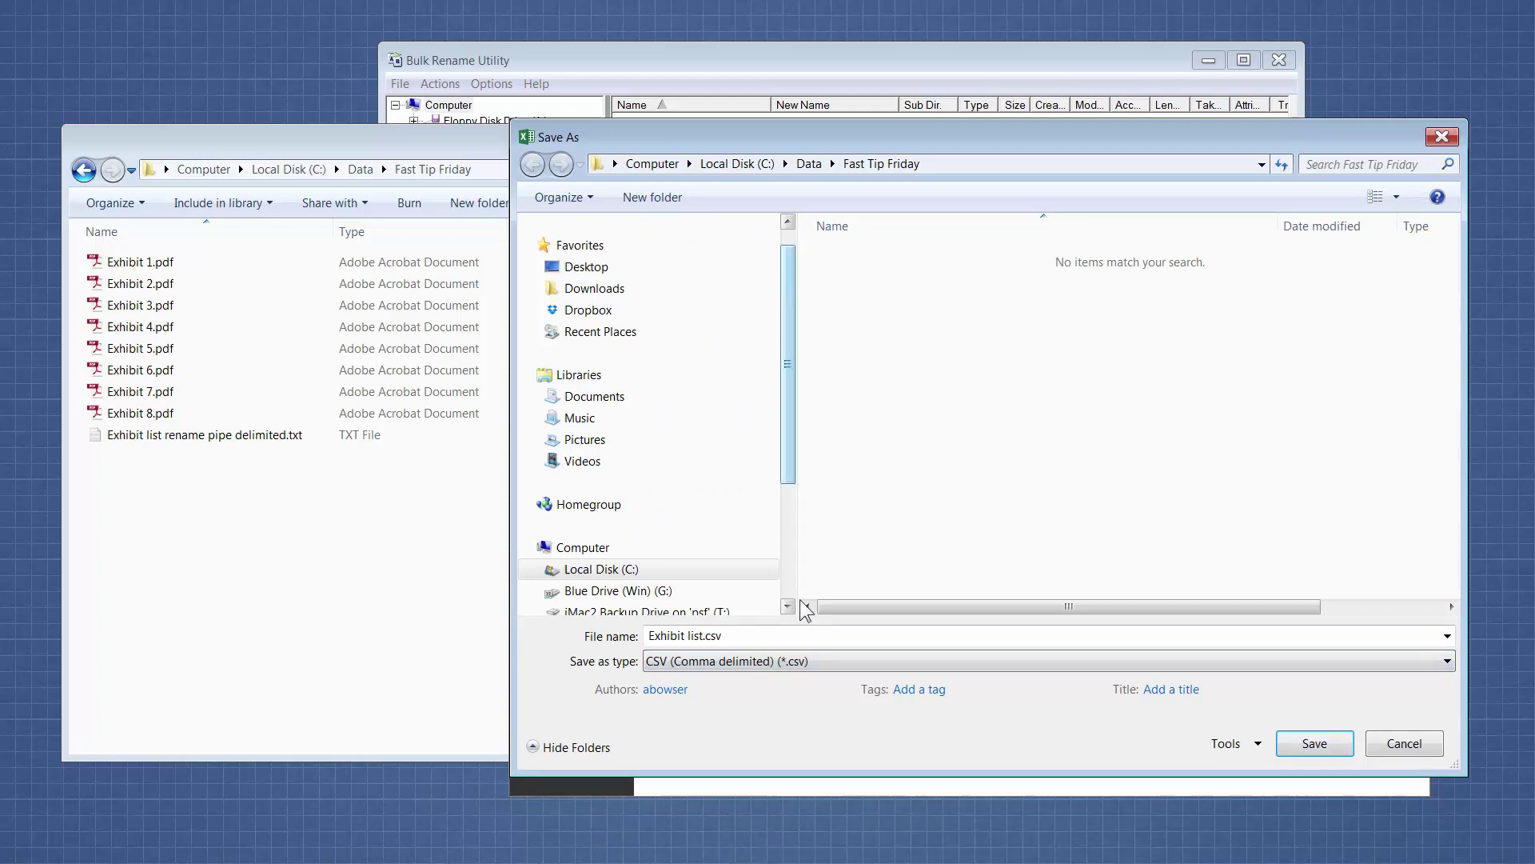
Name the file 'Exhibit list rename.txt', save it, decline keeping CSV format, and dismiss the dialog.
{"action": "left_click_drag", "start_coordinate": [649, 636], "coordinate": [725, 636]}
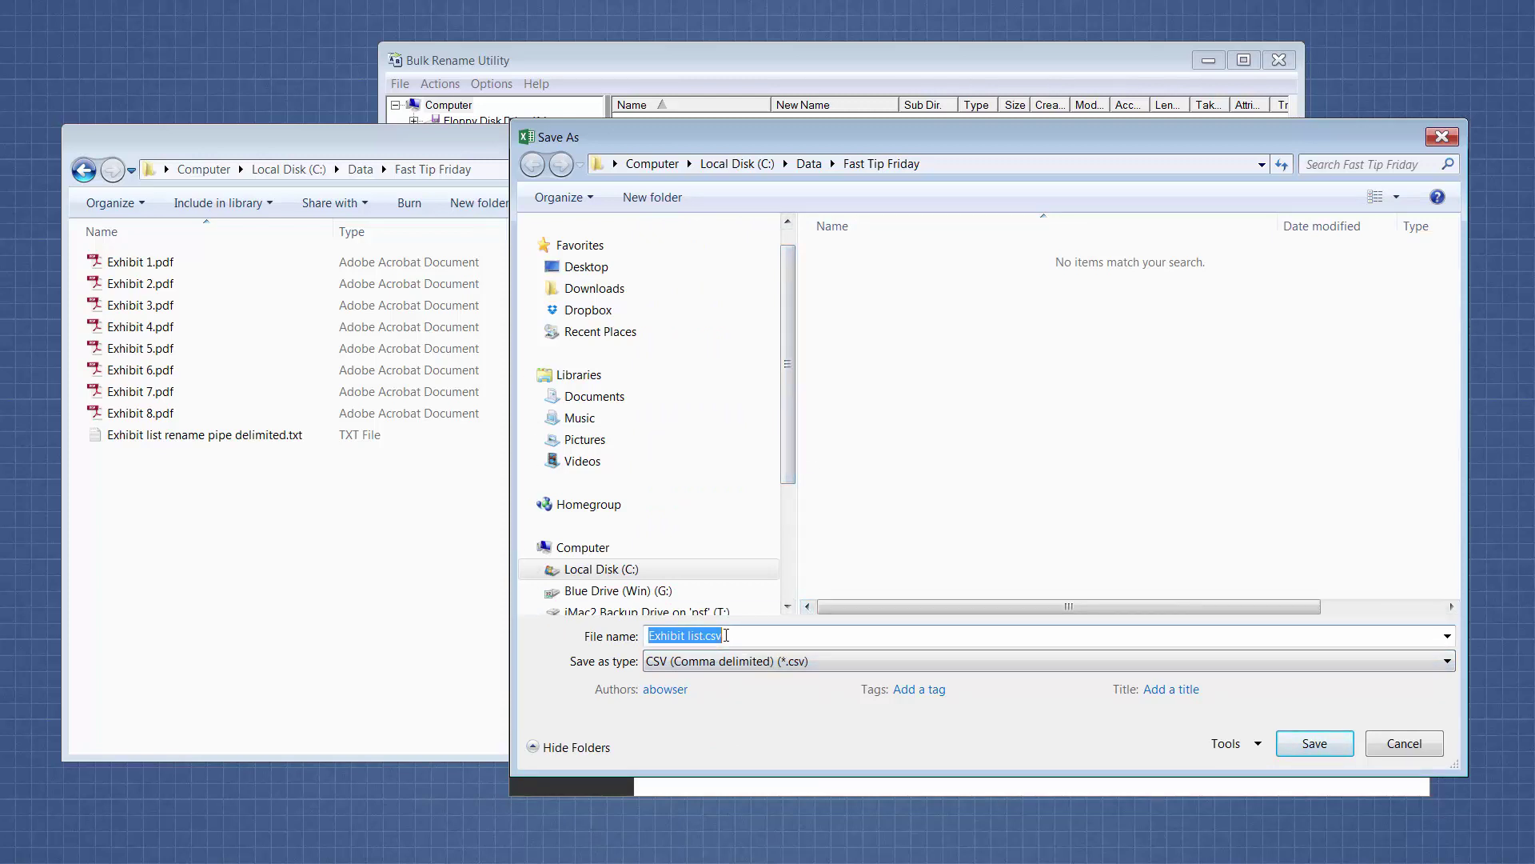
{"action": "left_click", "coordinate": [701, 635]}
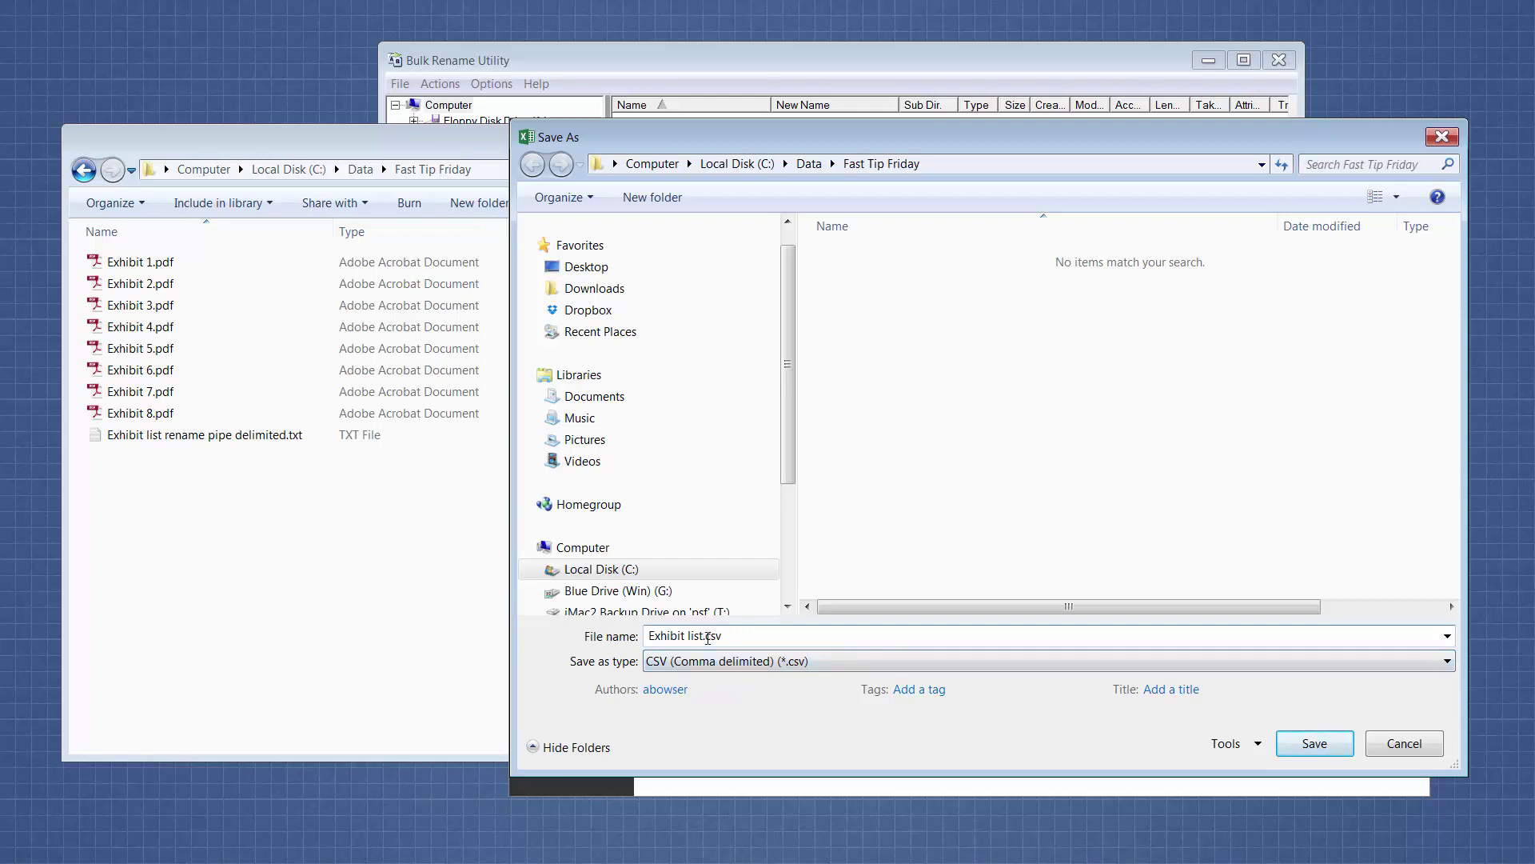
{"action": "left_click", "coordinate": [728, 635]}
{"action": "key", "text": "BackSpace"}
{"action": "key", "text": "BackSpace"}
{"action": "key", "text": "BackSpace"}
{"action": "type", "text": "txt"}
{"action": "left_click", "coordinate": [703, 637]}
{"action": "type", "text": "rename"}
{"action": "left_click", "coordinate": [1316, 747]}
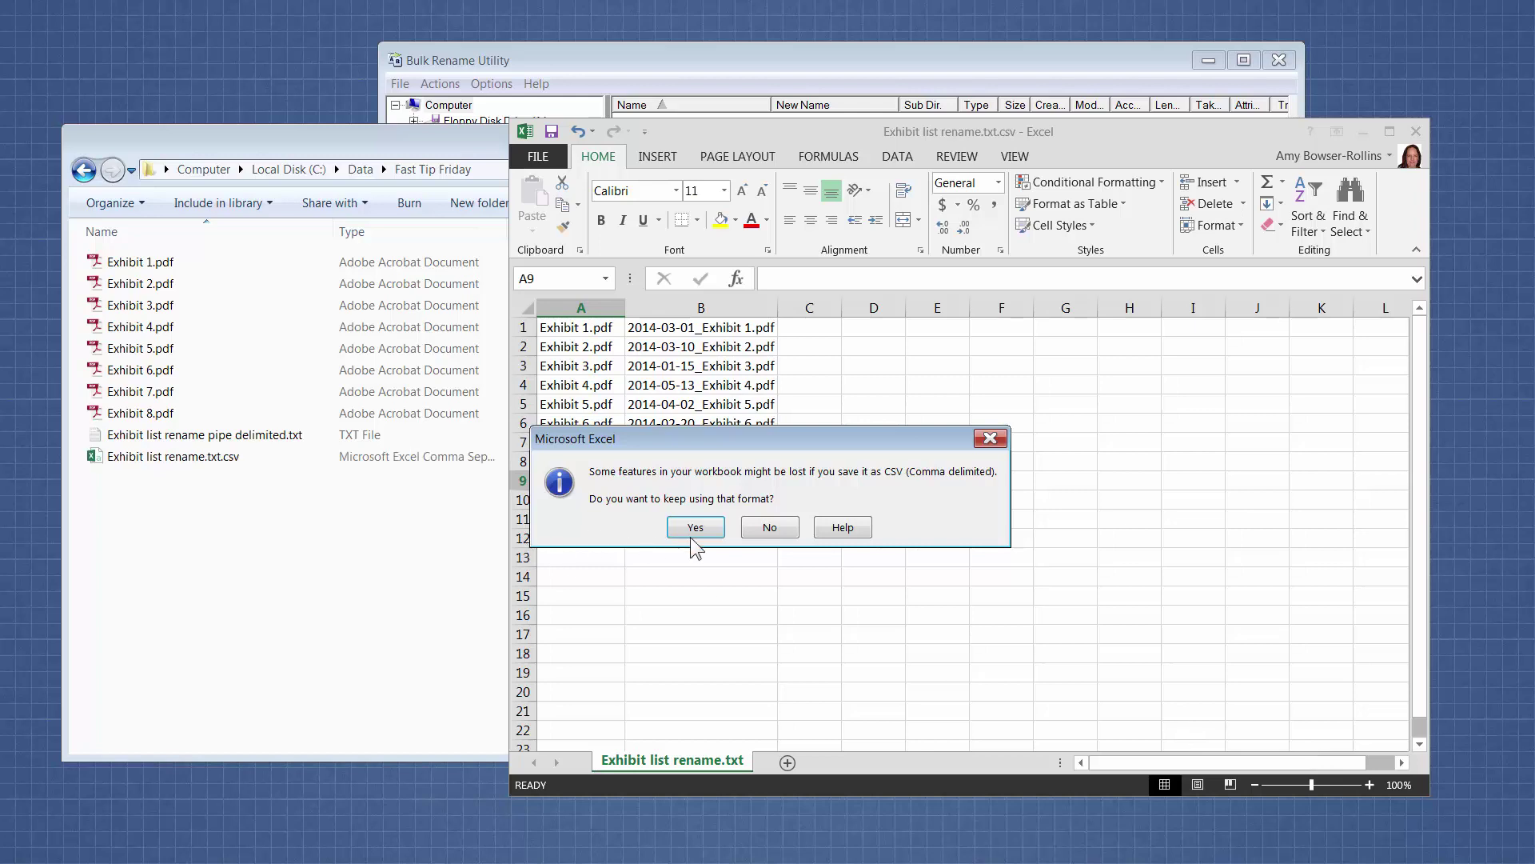
{"action": "left_click", "coordinate": [767, 527]}
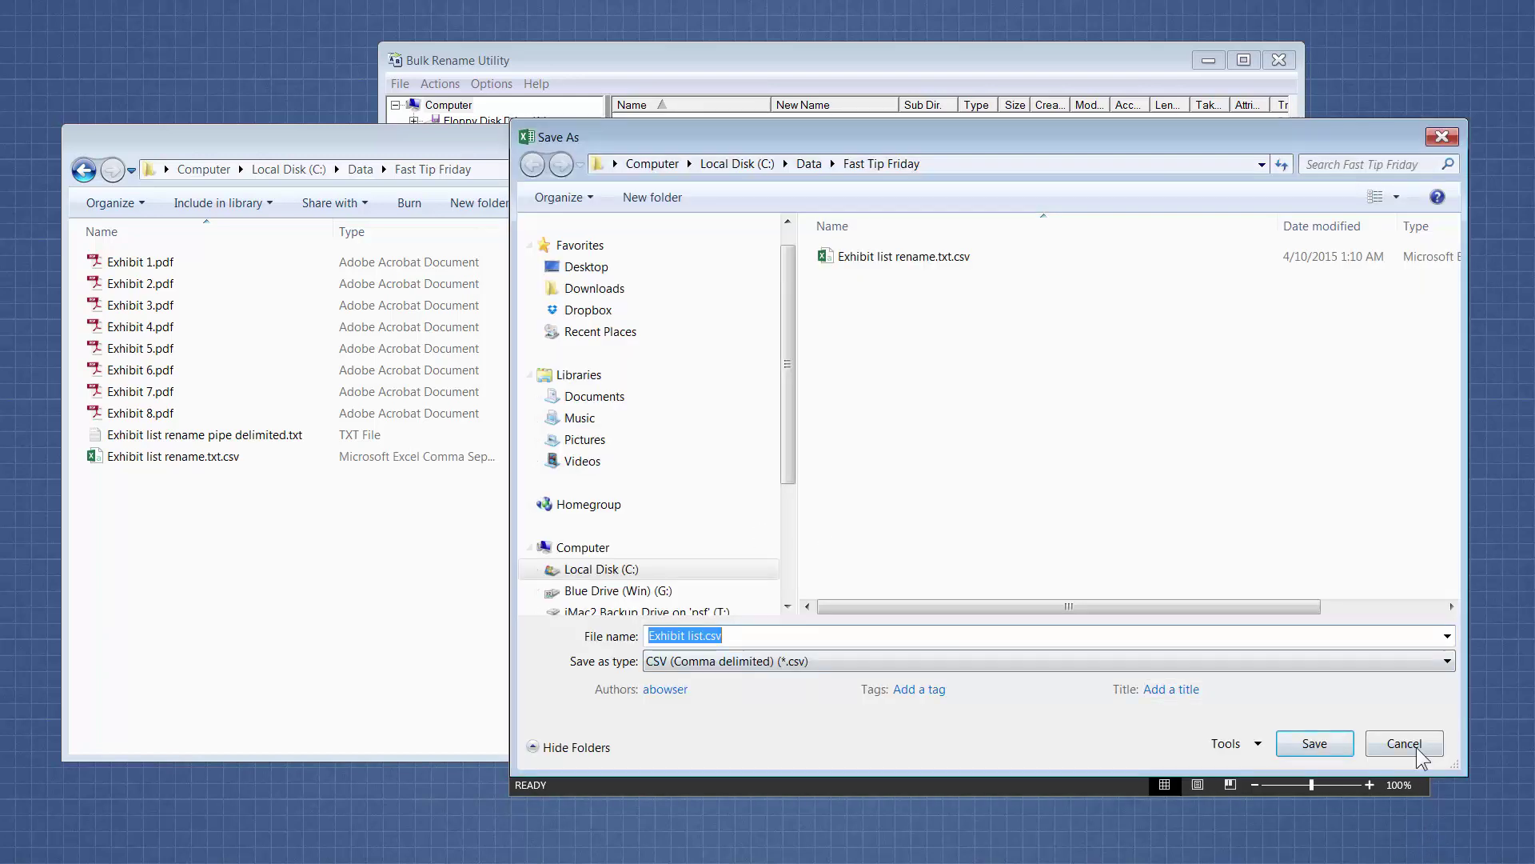
{"action": "left_click", "coordinate": [1405, 744]}
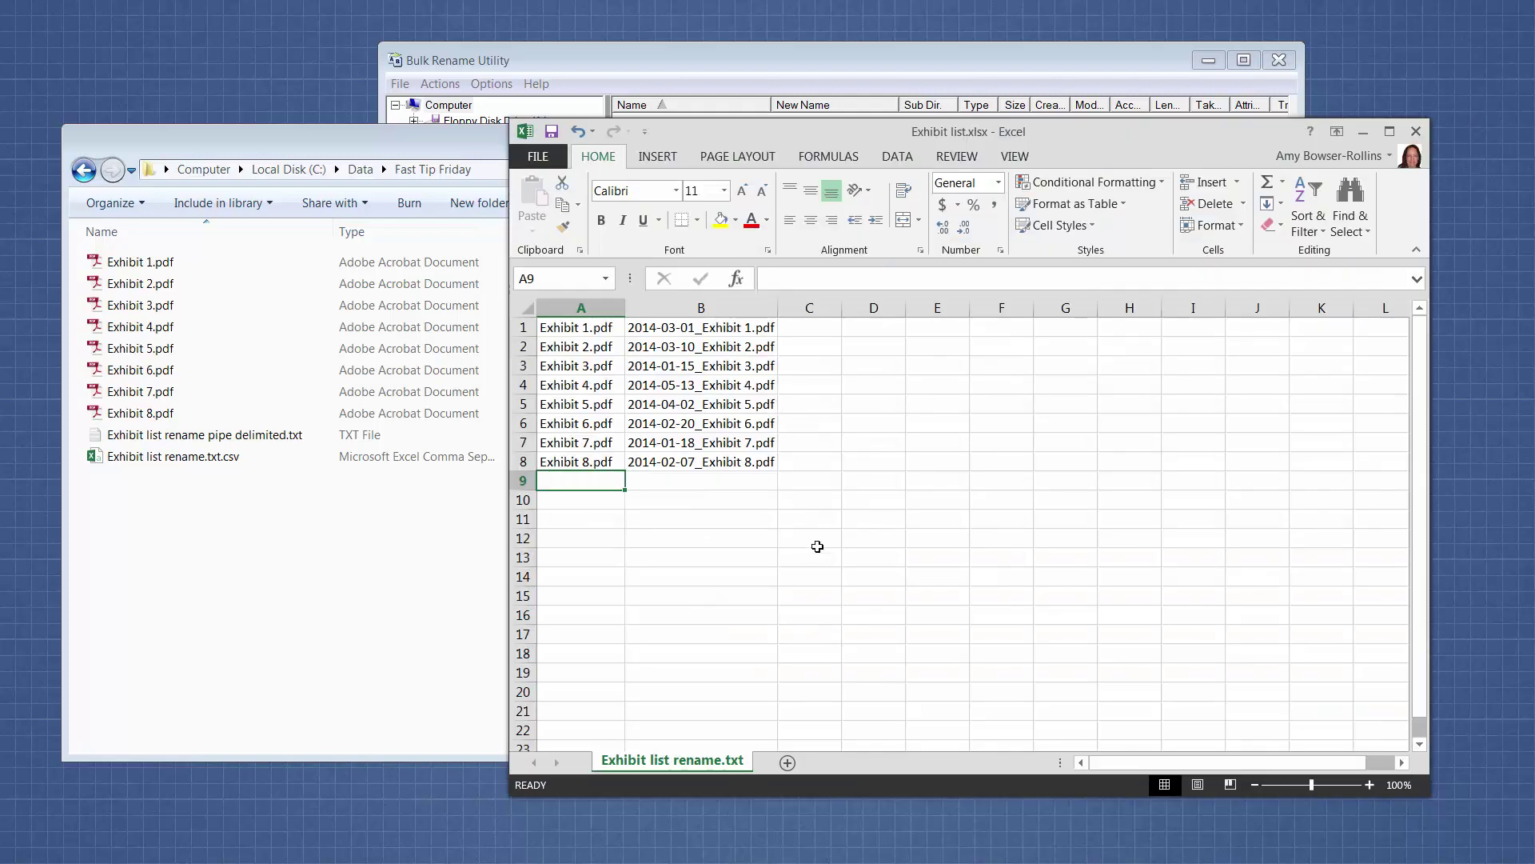
Minimize Excel, select the saved Exhibit list rename.txt.csv file, and reposition the folder window.
{"action": "left_click", "coordinate": [1360, 132]}
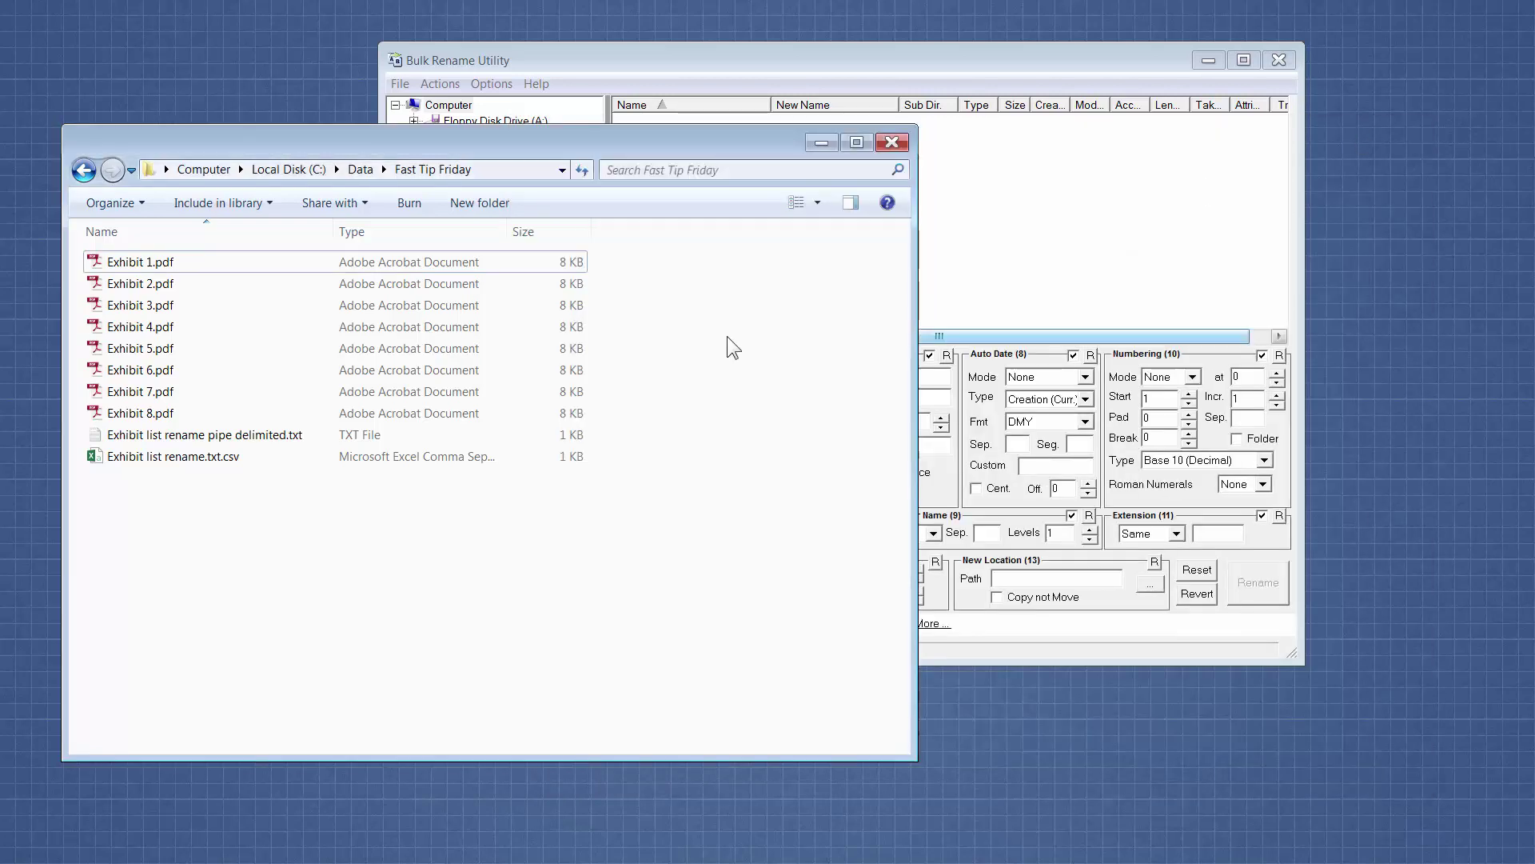
{"action": "left_click", "coordinate": [217, 457]}
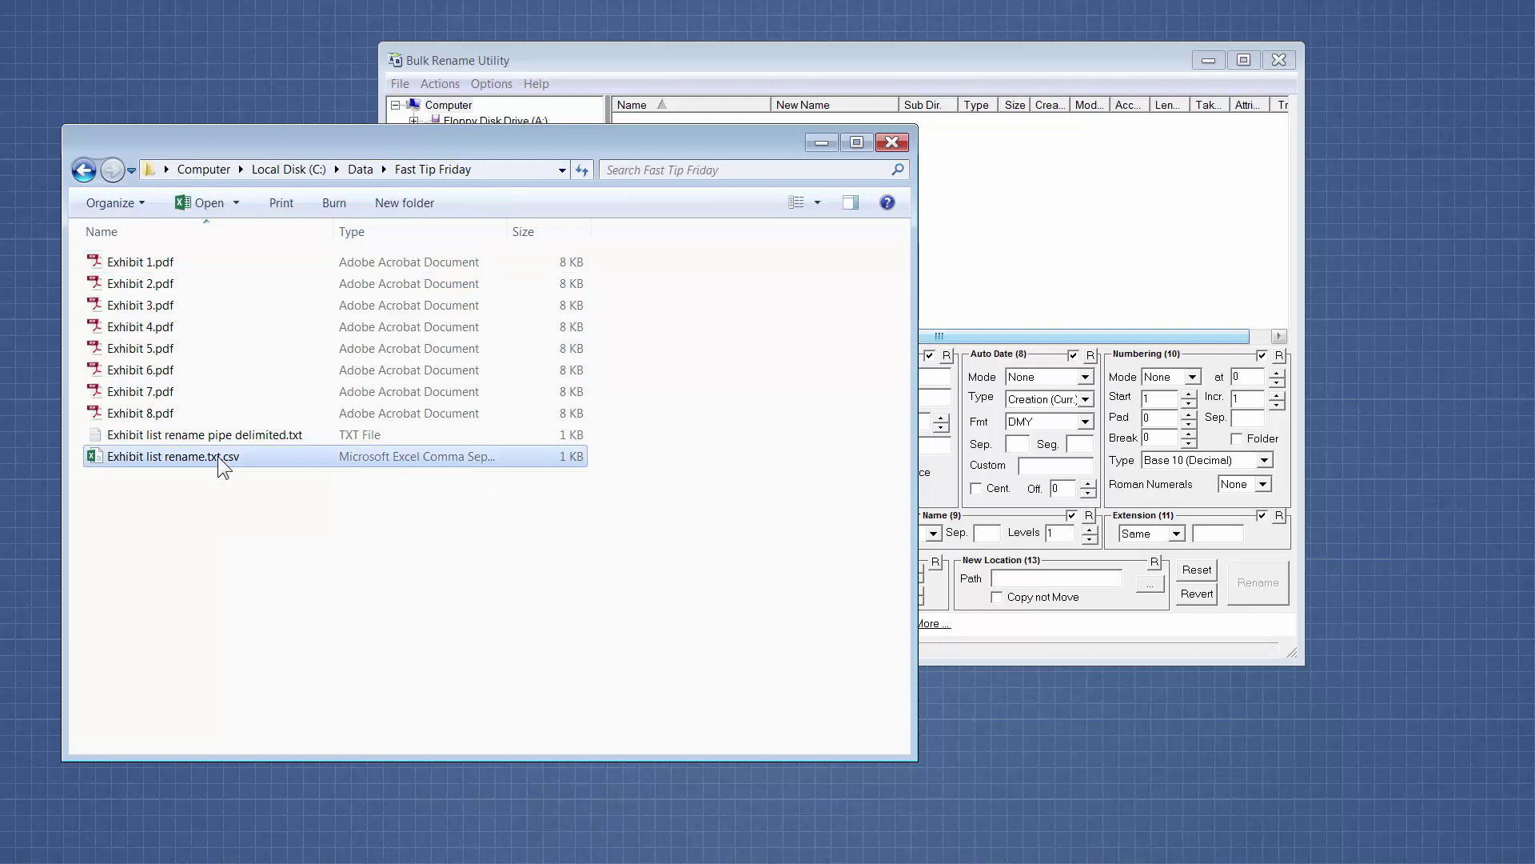
{"action": "right_click", "coordinate": [218, 458]}
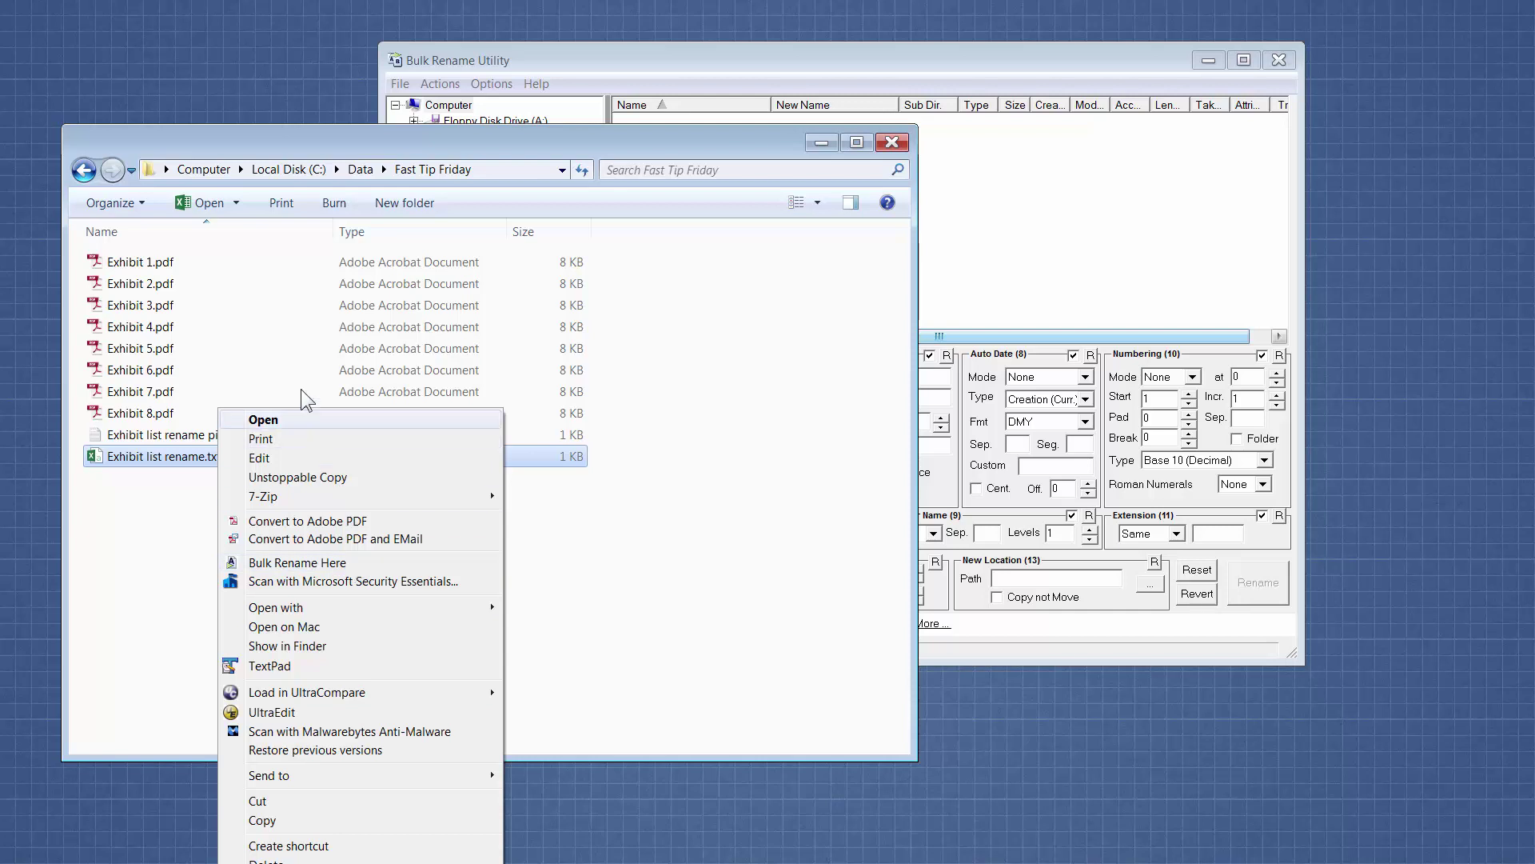
{"action": "left_click", "coordinate": [305, 362]}
{"action": "left_click_drag", "start_coordinate": [420, 134], "coordinate": [415, 58]}
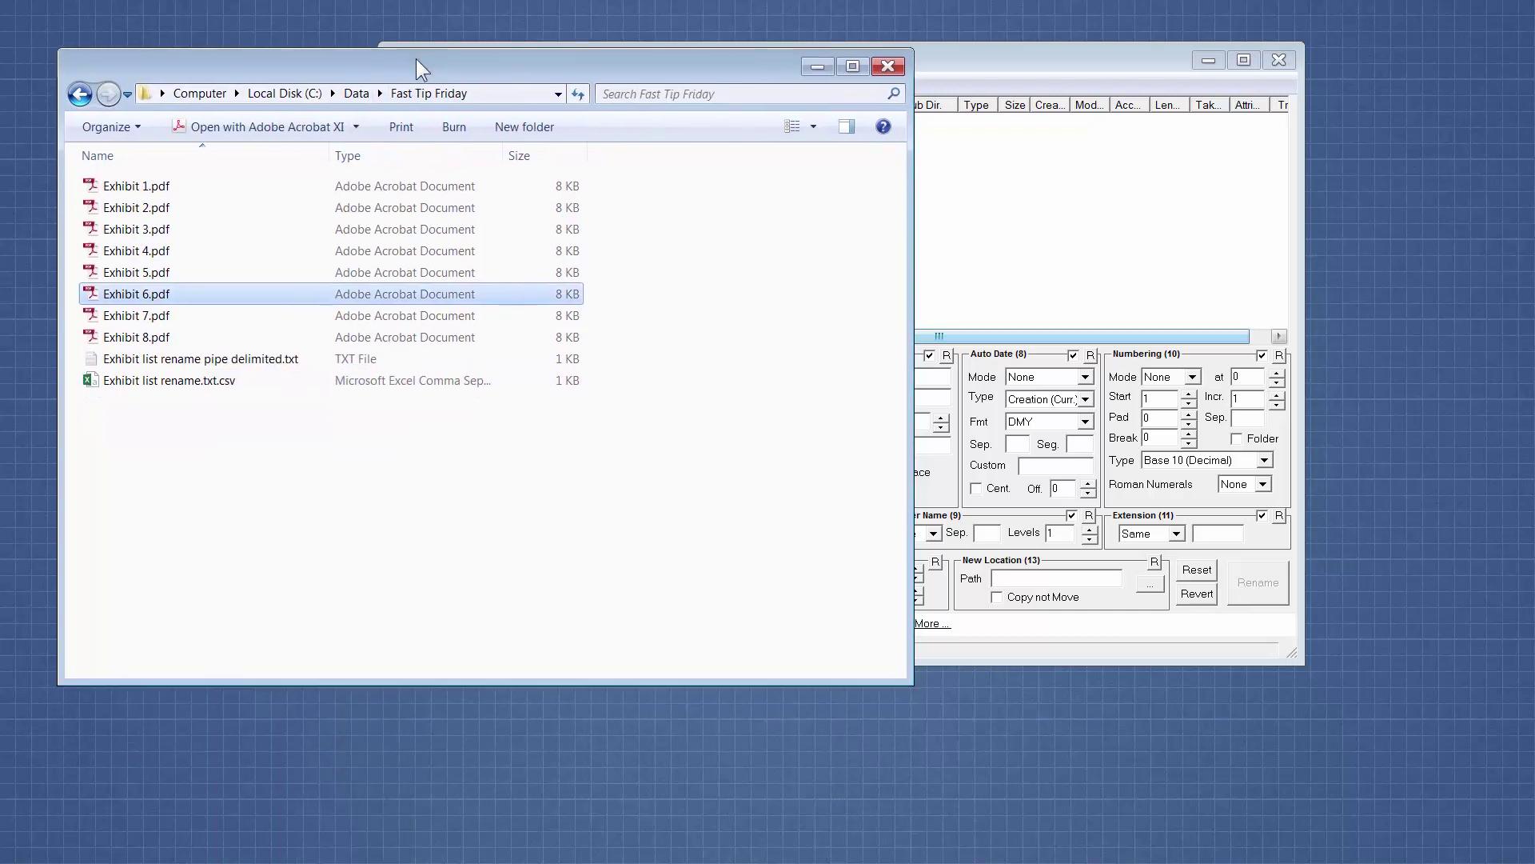
Attempt to remove the .csv extension, abandoning it because Excel still holds the file.
{"action": "left_click", "coordinate": [234, 381]}
{"action": "left_click", "coordinate": [232, 380]}
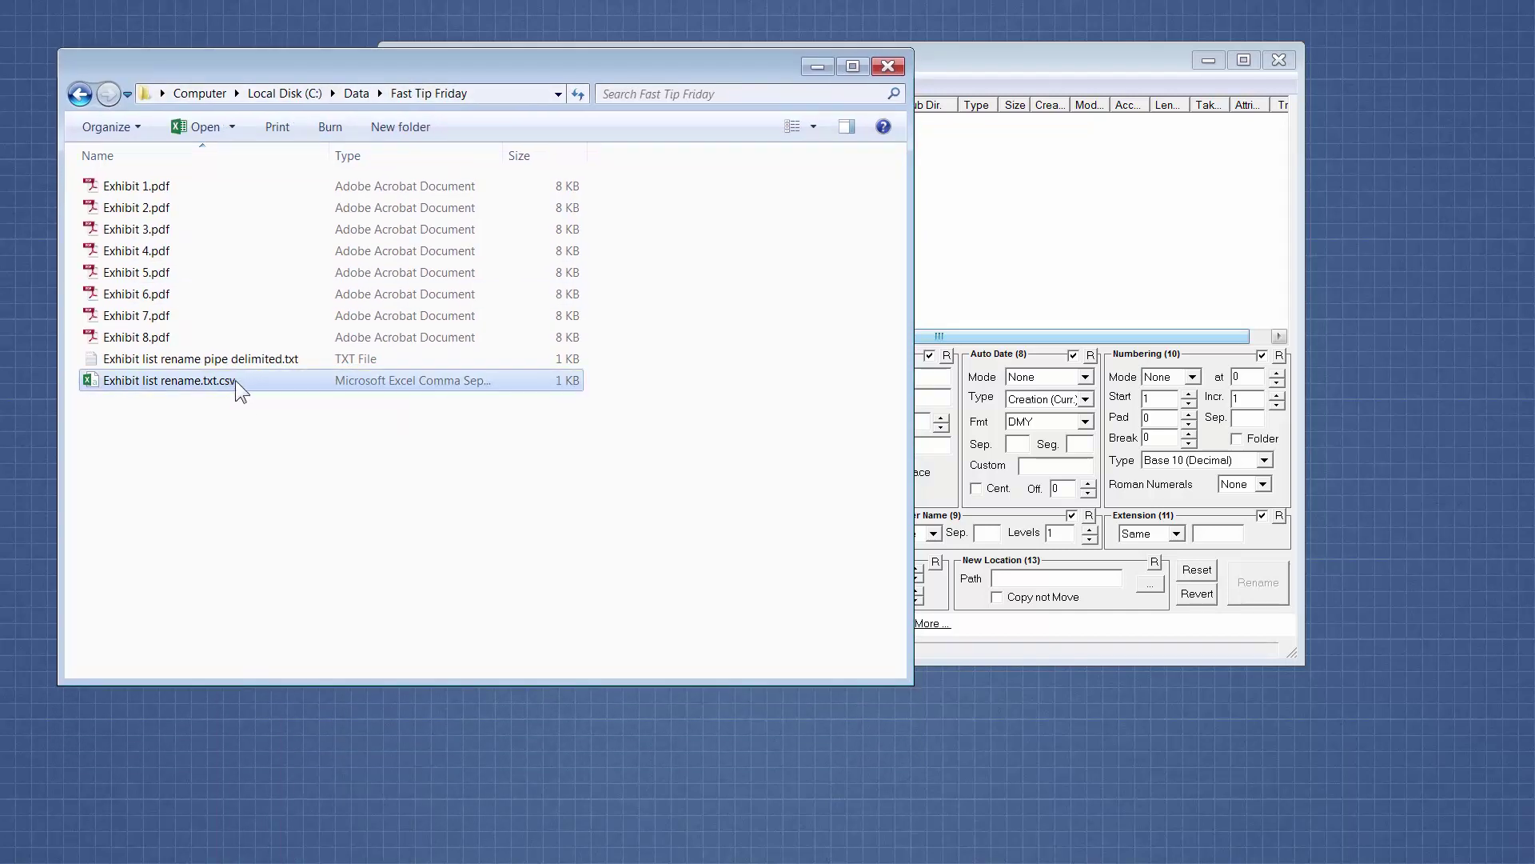
{"action": "left_click", "coordinate": [237, 381]}
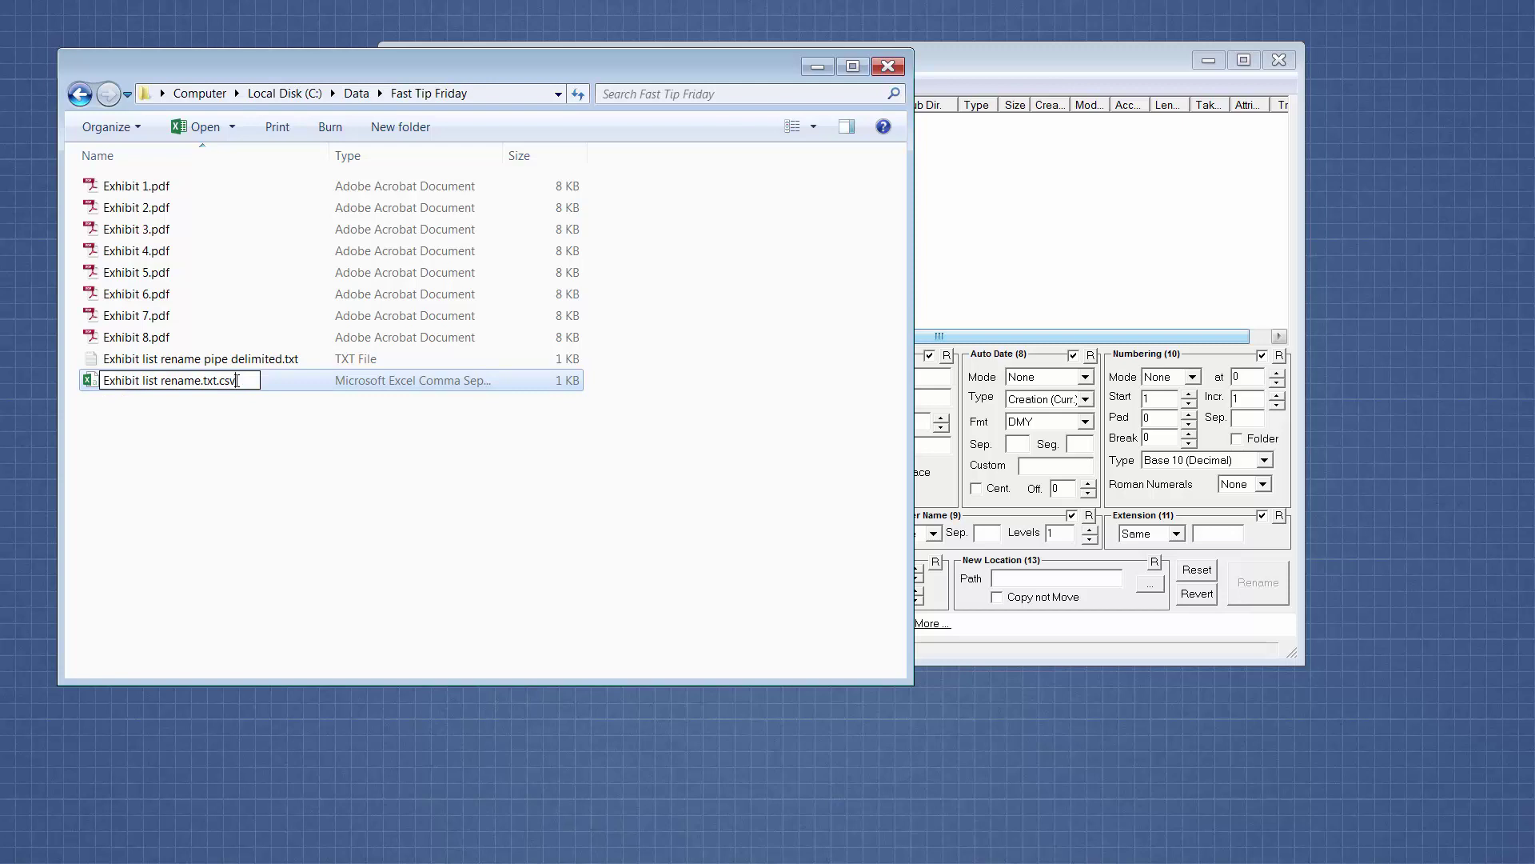
{"action": "left_click_drag", "start_coordinate": [237, 381], "coordinate": [218, 381]}
{"action": "left_click", "coordinate": [226, 385]}
{"action": "left_click_drag", "start_coordinate": [217, 381], "coordinate": [252, 381]}
{"action": "key", "text": "Delete"}
{"action": "key", "text": "Return"}
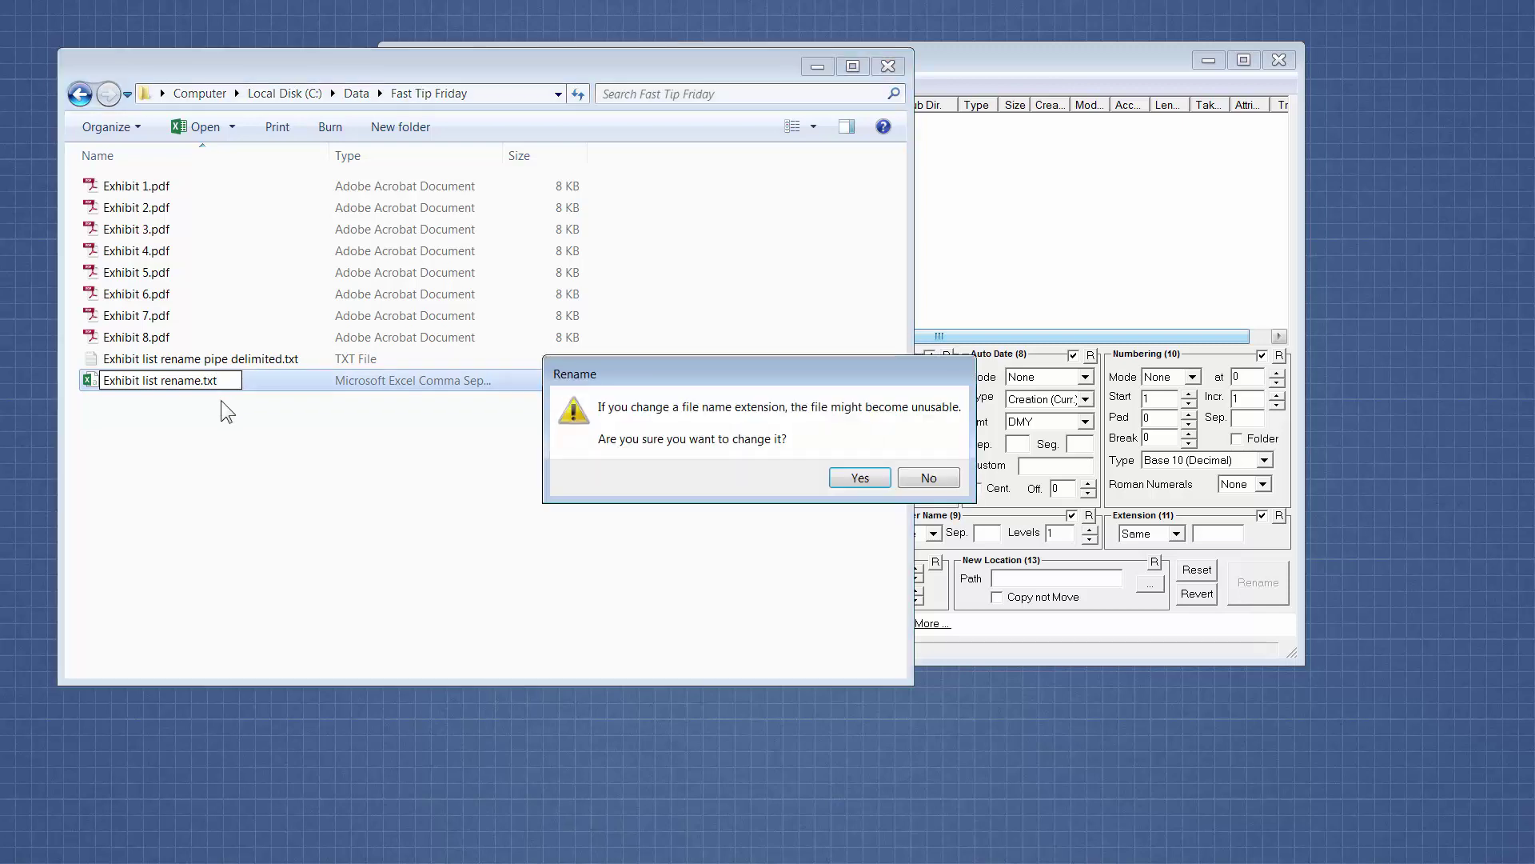
{"action": "left_click", "coordinate": [850, 476]}
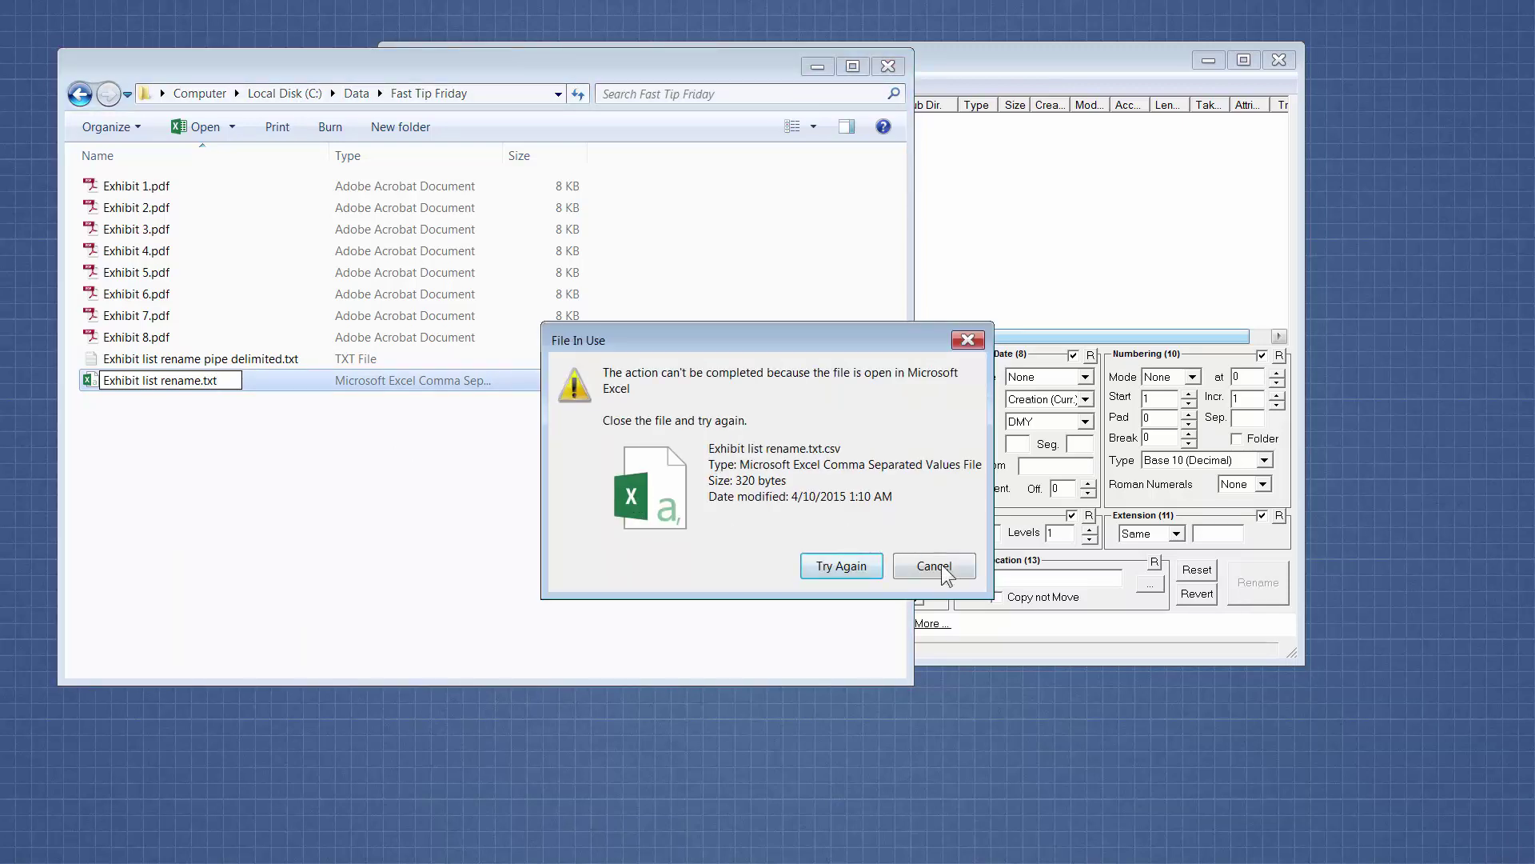
{"action": "left_click", "coordinate": [934, 566]}
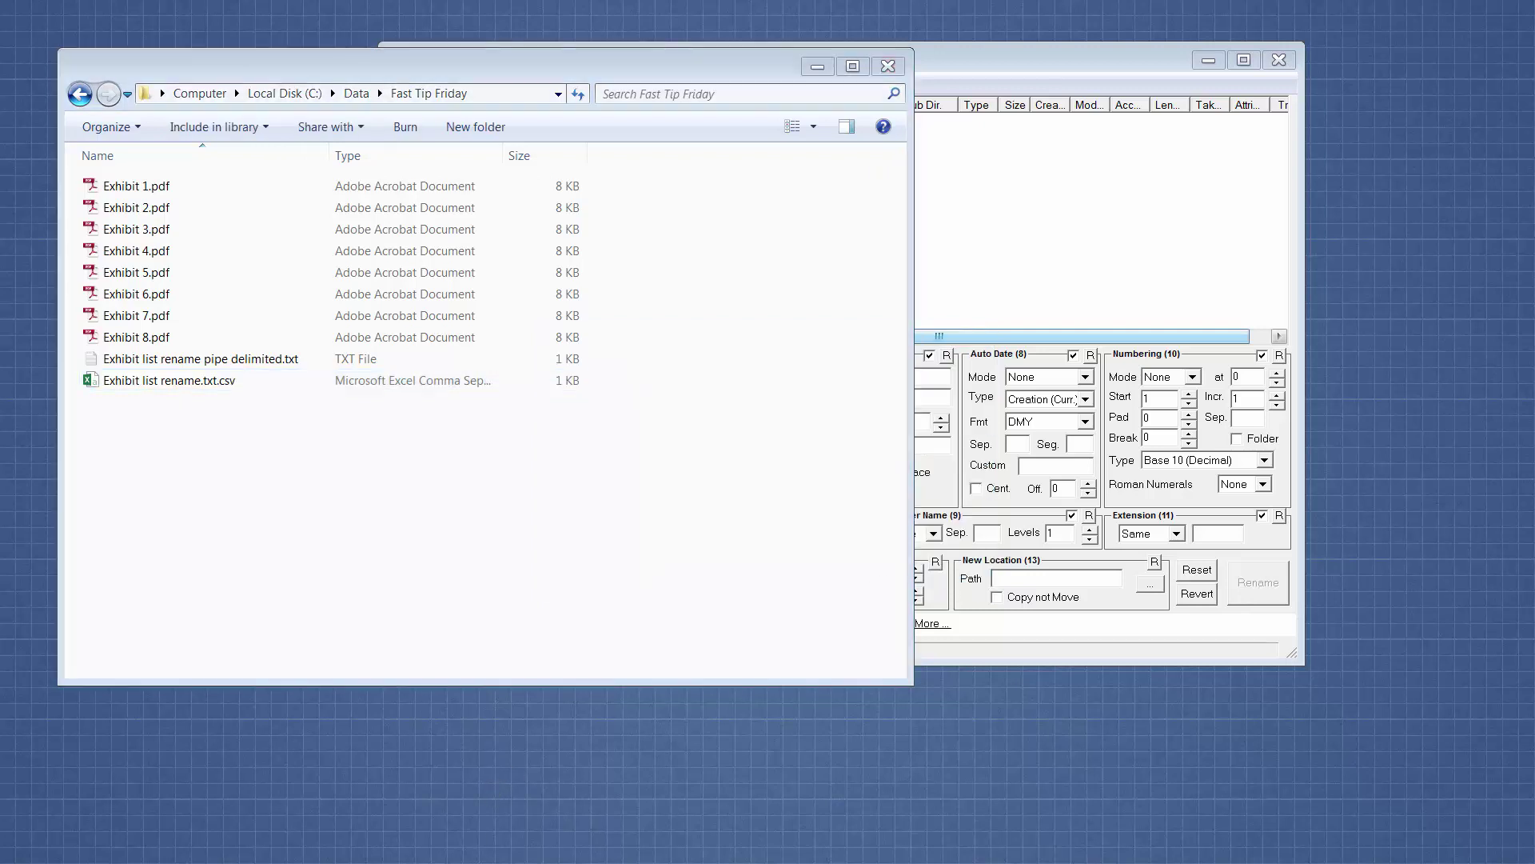
Close Excel without saving changes.
{"action": "key", "text": "alt+Tab"}
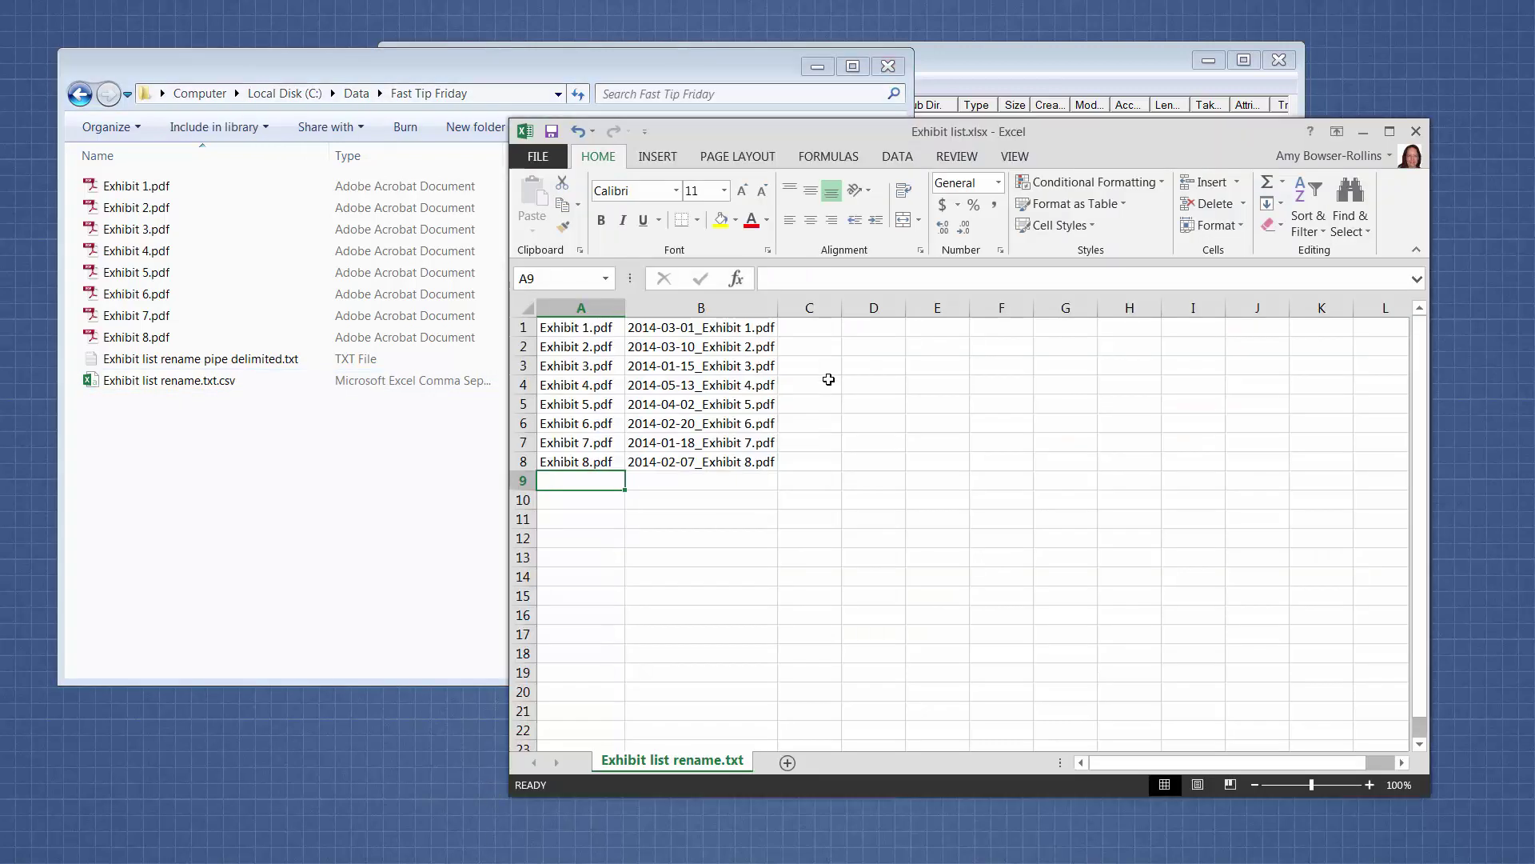
{"action": "left_click", "coordinate": [1416, 131]}
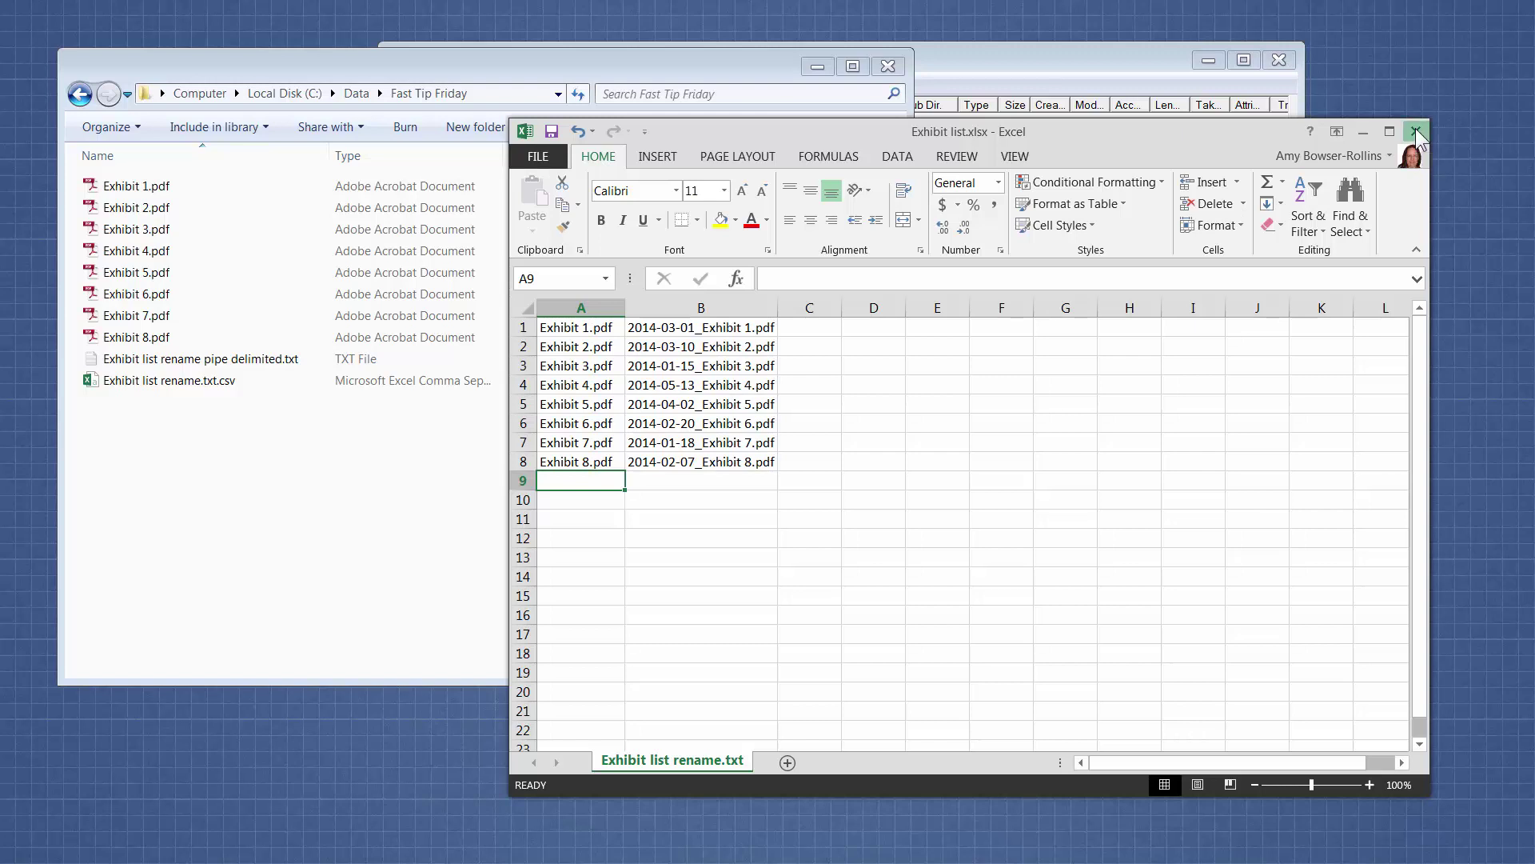
{"action": "left_click", "coordinate": [769, 512]}
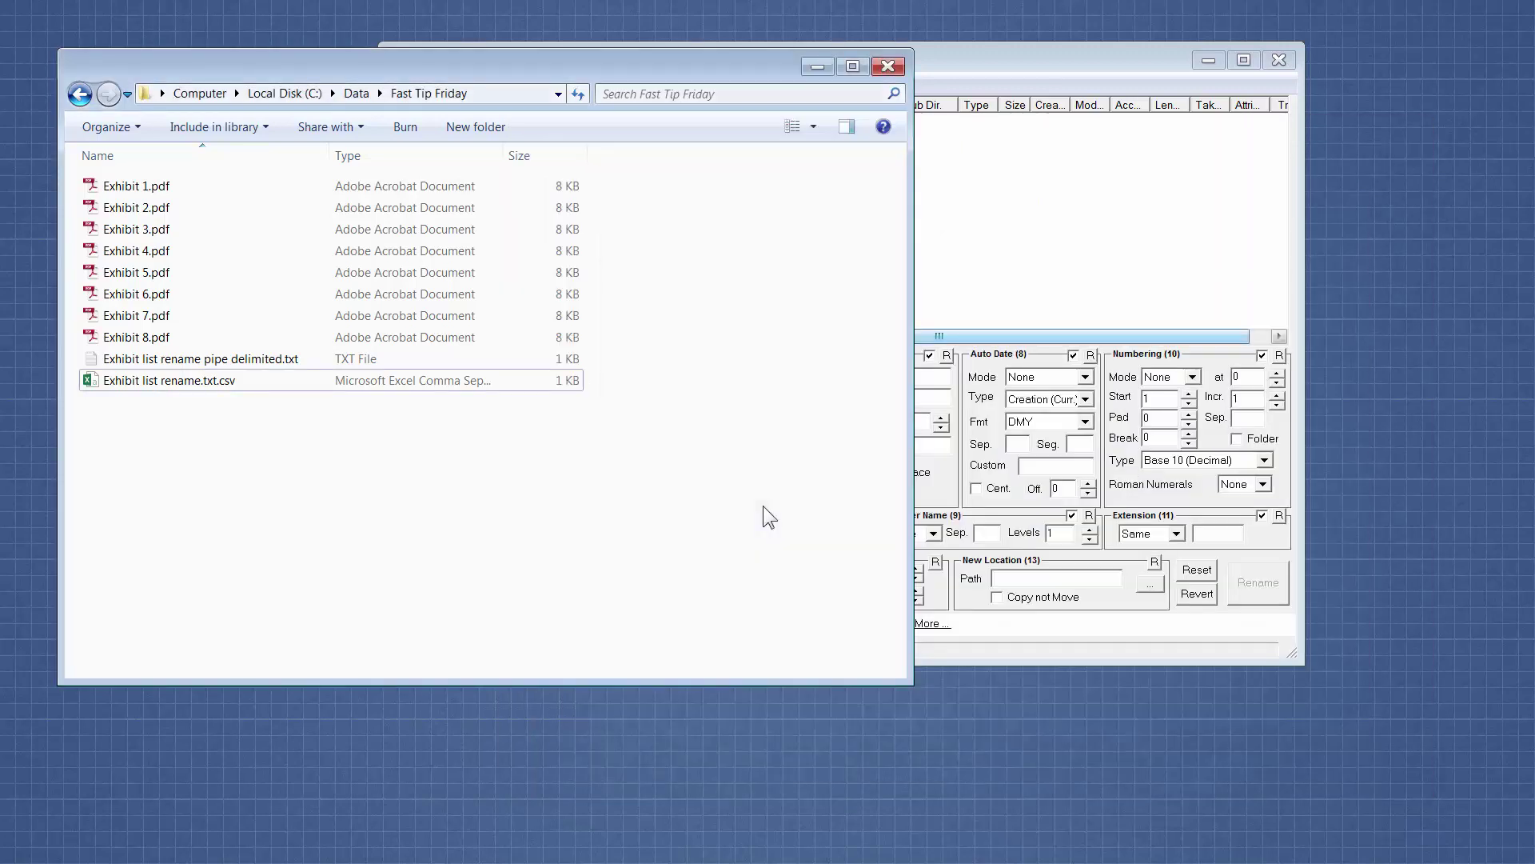
Rename the file to Exhibit list rename.txt by deleting .csv and confirming the extension change.
{"action": "left_click", "coordinate": [235, 381]}
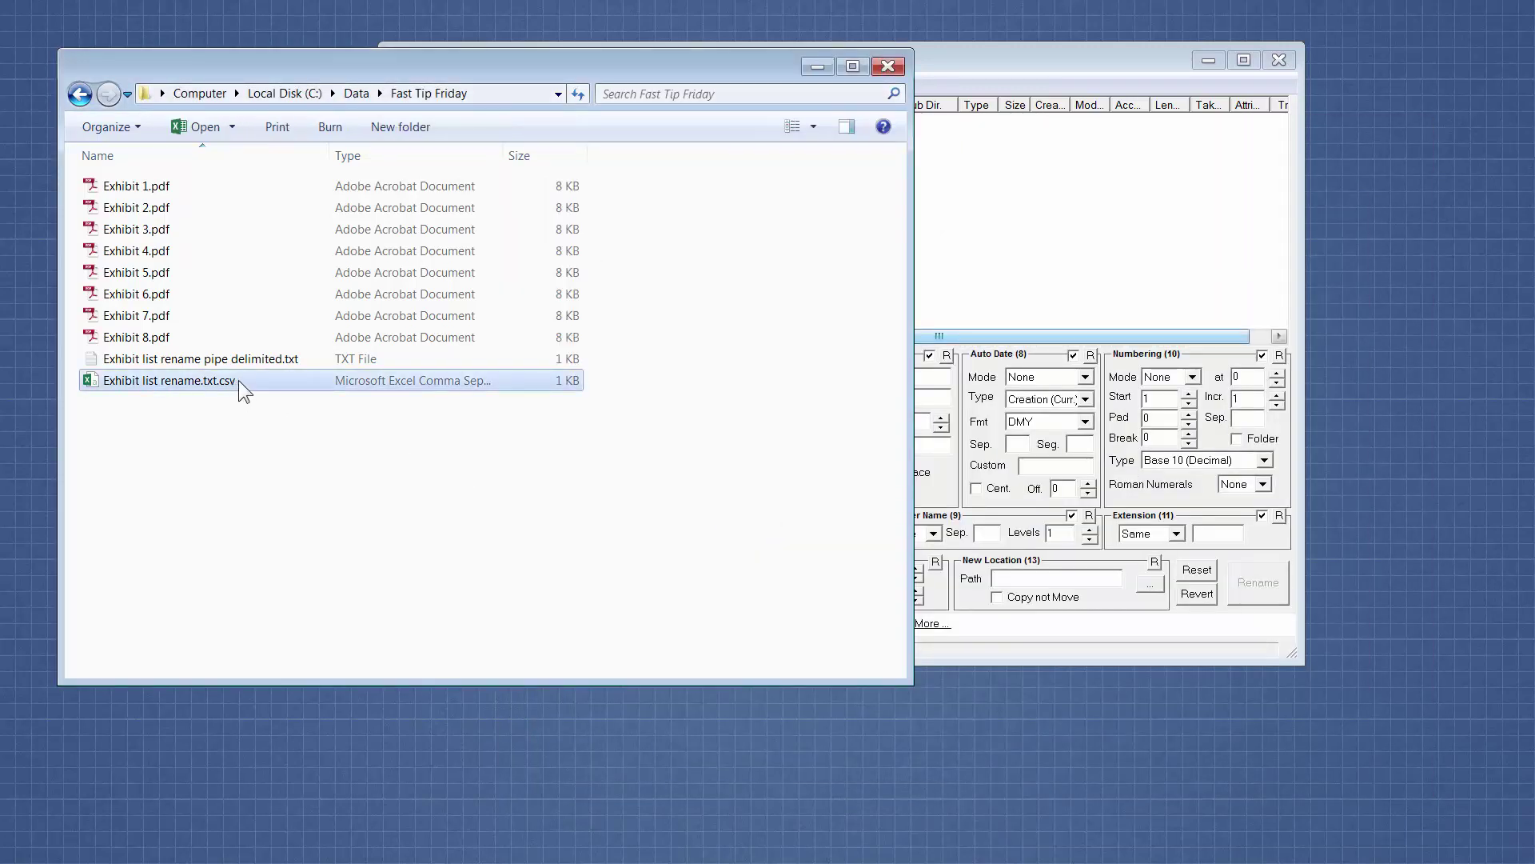
{"action": "left_click", "coordinate": [238, 381]}
{"action": "left_click_drag", "start_coordinate": [240, 381], "coordinate": [220, 381]}
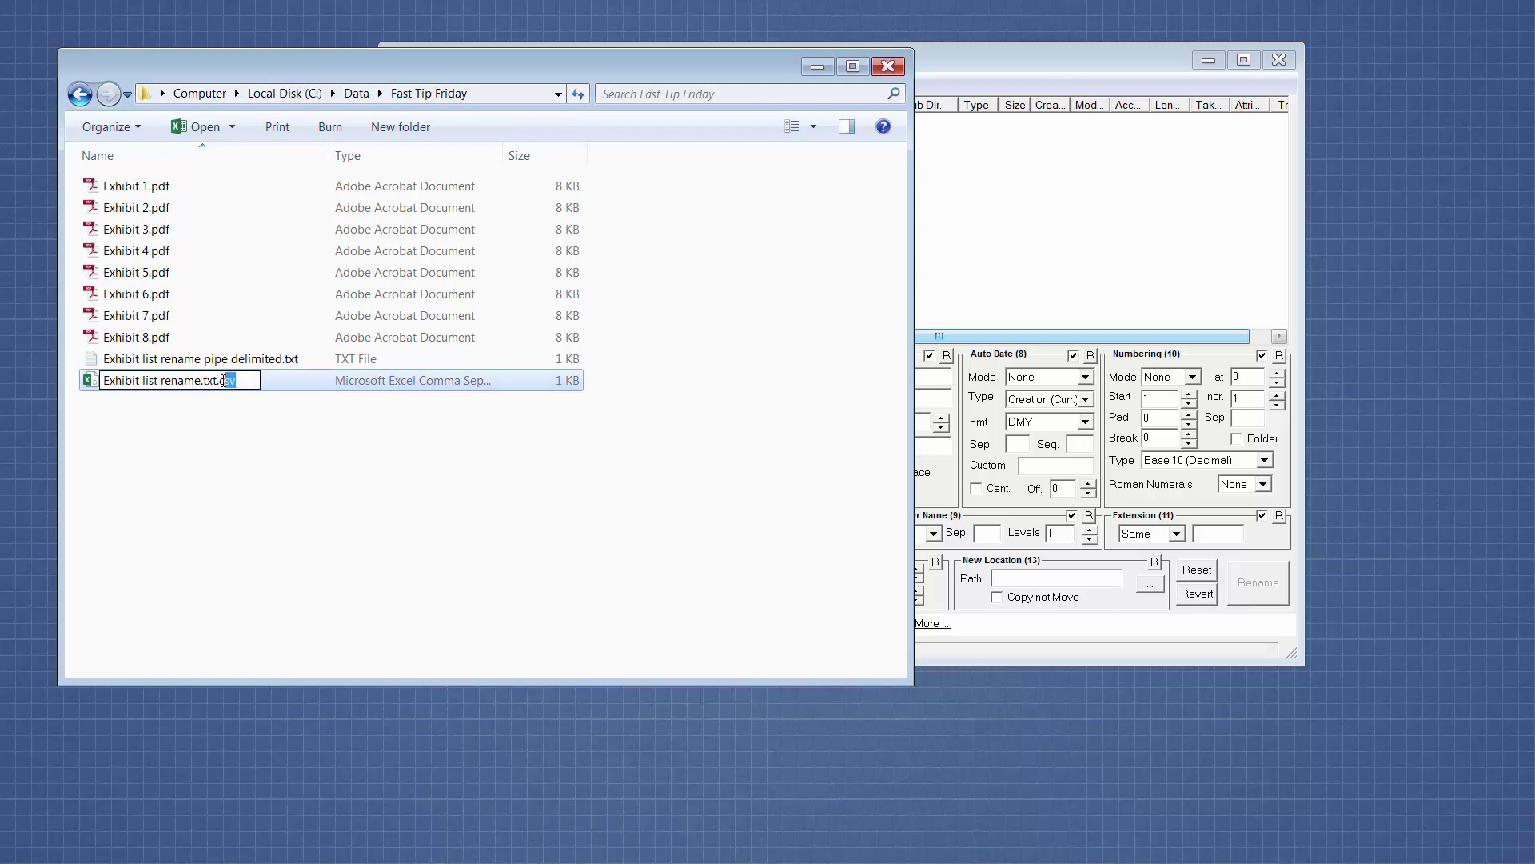
{"action": "key", "text": "Delete"}
{"action": "key", "text": "Return"}
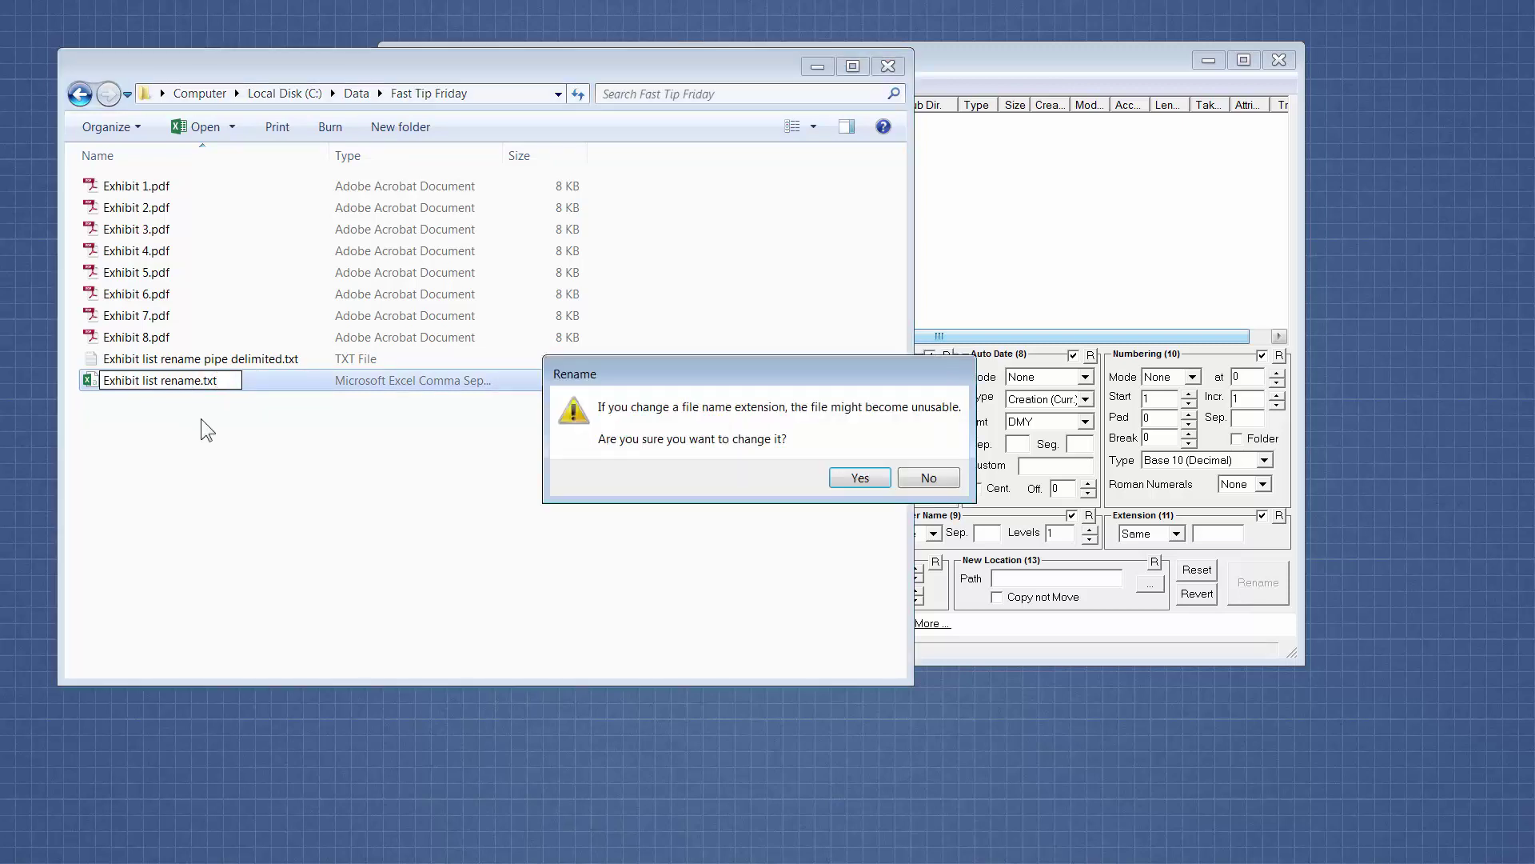
{"action": "left_click", "coordinate": [866, 478]}
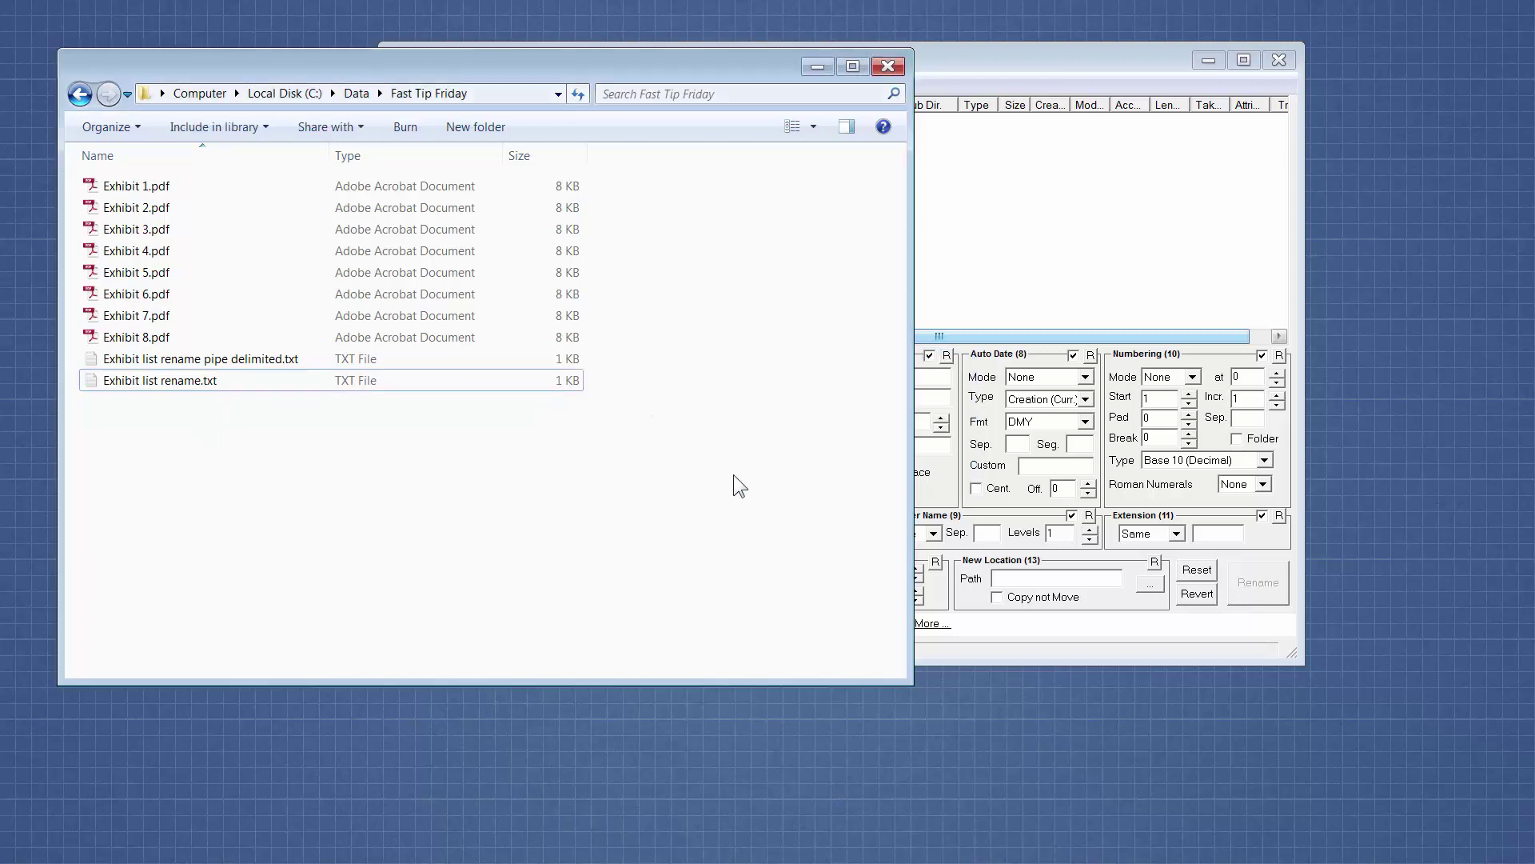
{"action": "left_click", "coordinate": [190, 381]}
Open Exhibit list rename.txt in TextPad and select the comma separator on line 1.
{"action": "double_click", "coordinate": [191, 381]}
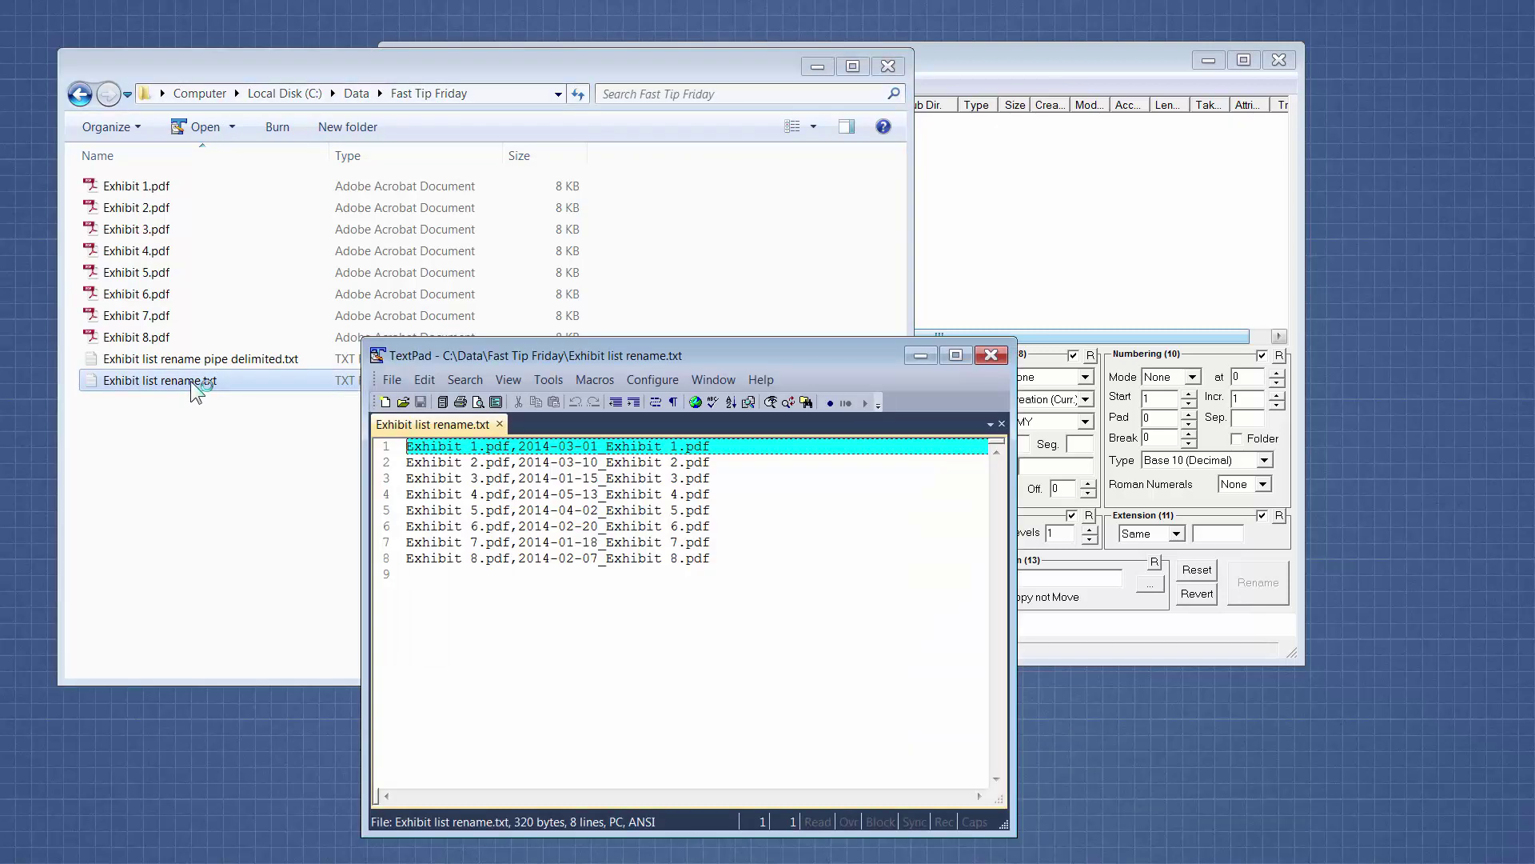
{"action": "left_click_drag", "start_coordinate": [598, 347], "coordinate": [461, 294]}
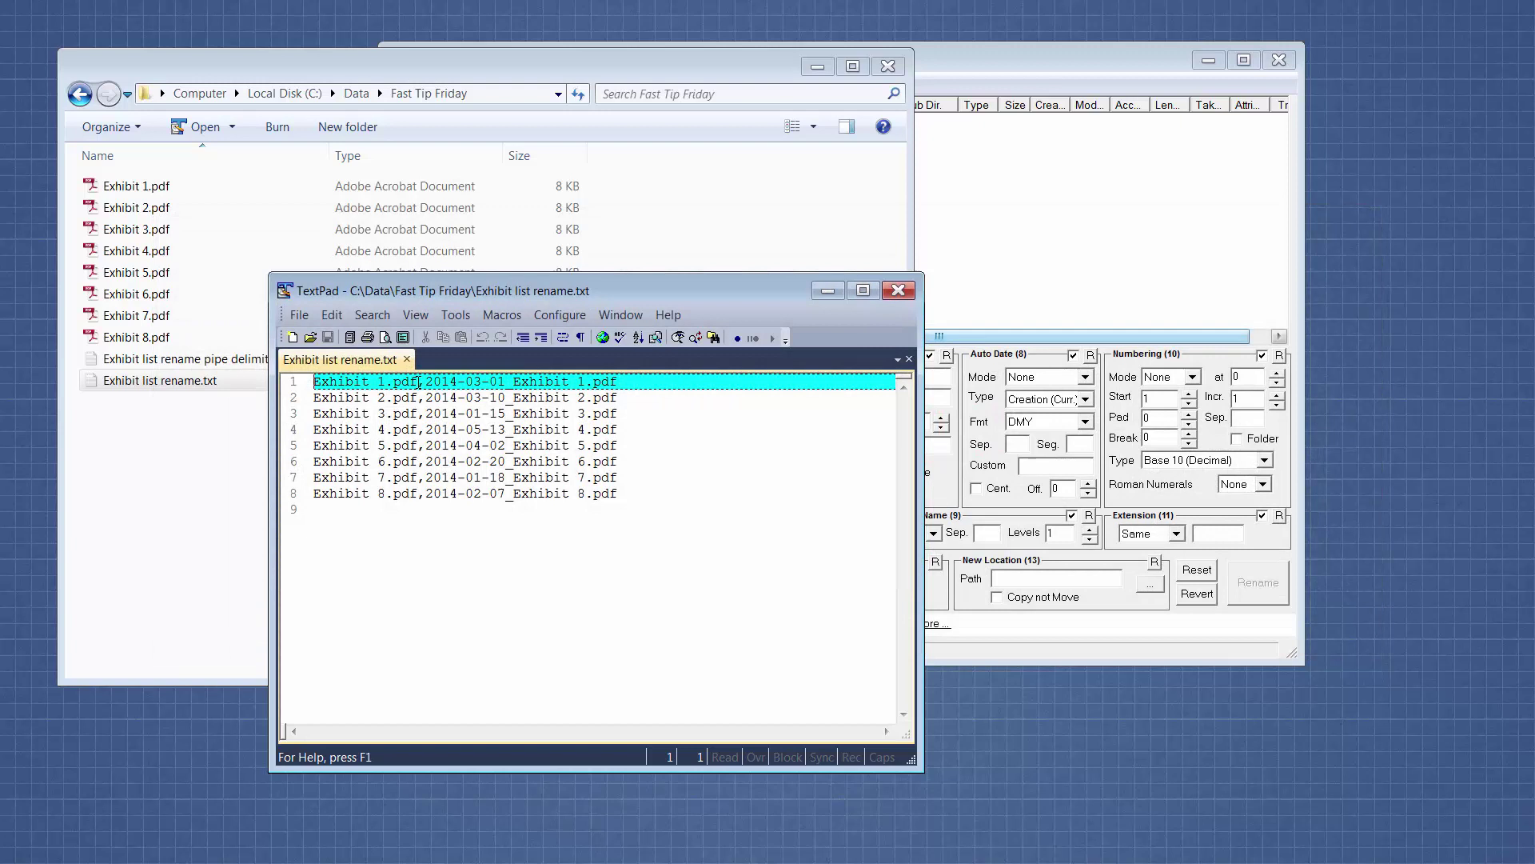
{"action": "left_click", "coordinate": [419, 381]}
{"action": "key", "text": "shift+Right"}
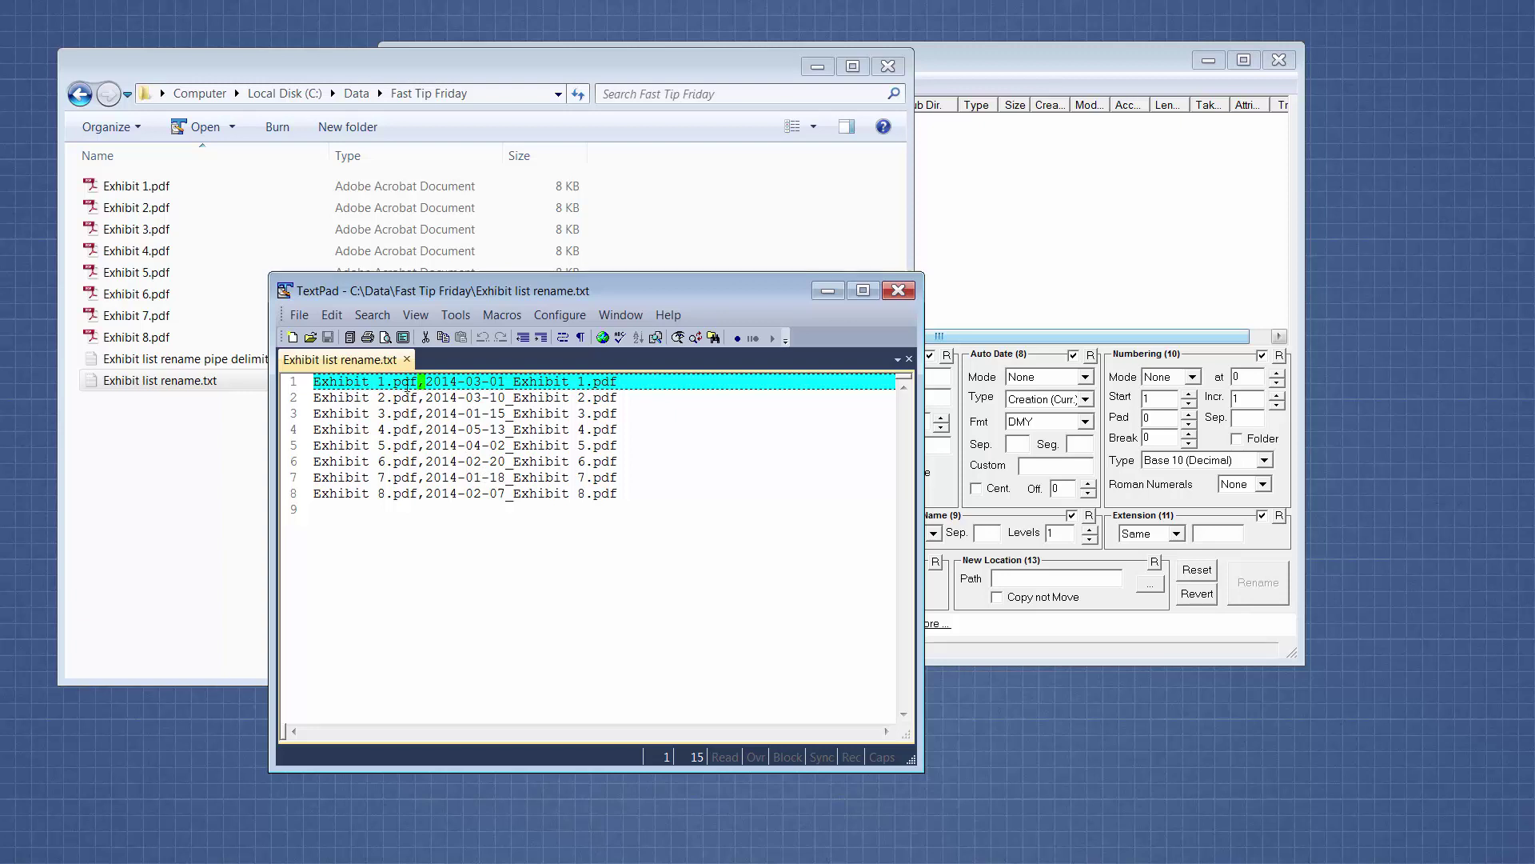
Use Replace All to turn every ',' into '|' in Exhibit list rename.txt, save, and close TextPad.
{"action": "left_click", "coordinate": [372, 316]}
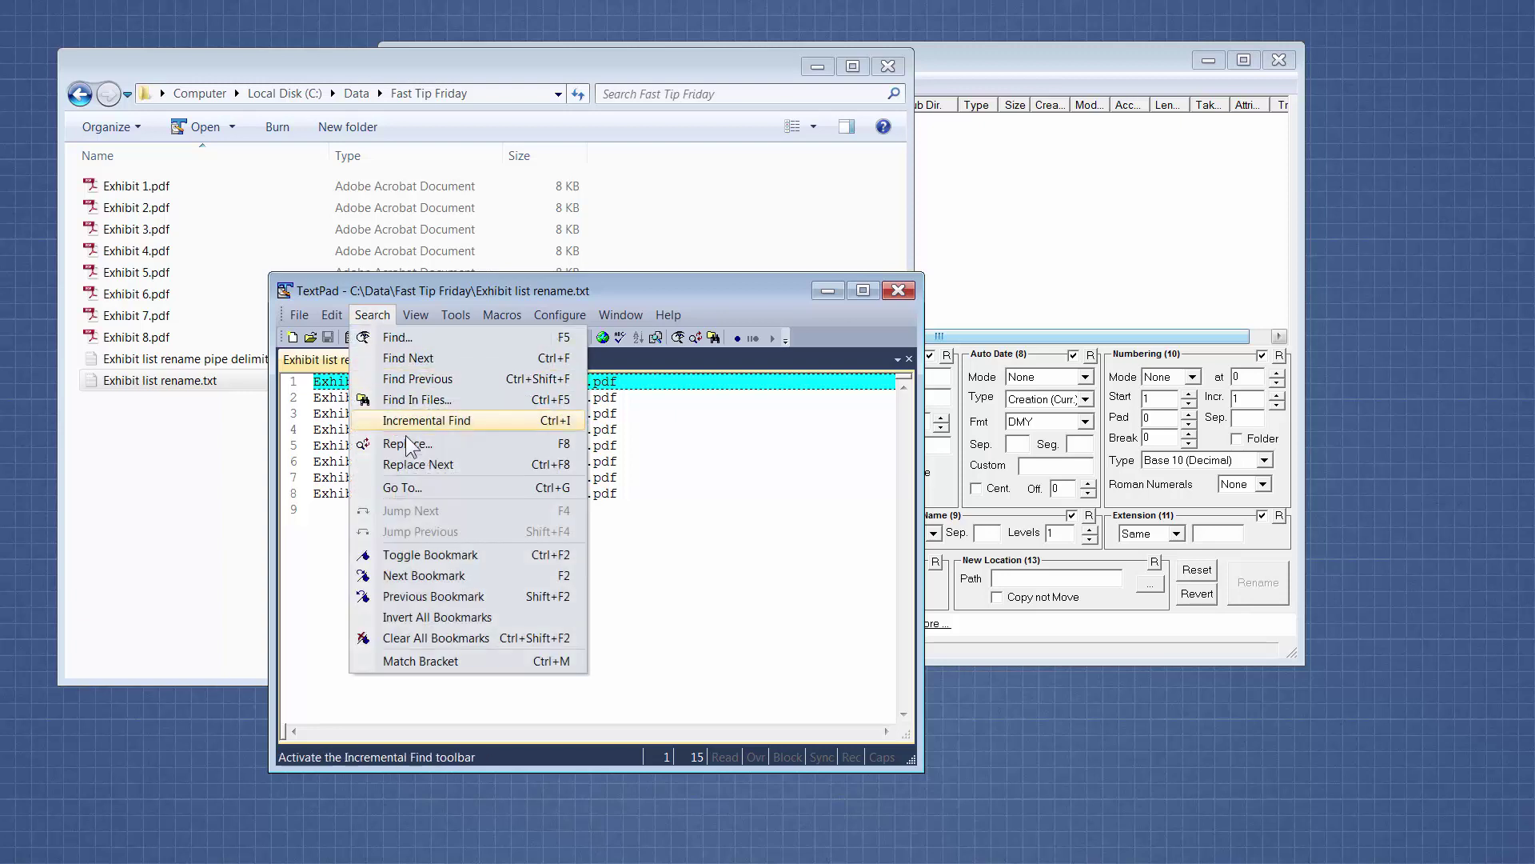
{"action": "left_click", "coordinate": [410, 421]}
{"action": "left_click", "coordinate": [371, 314]}
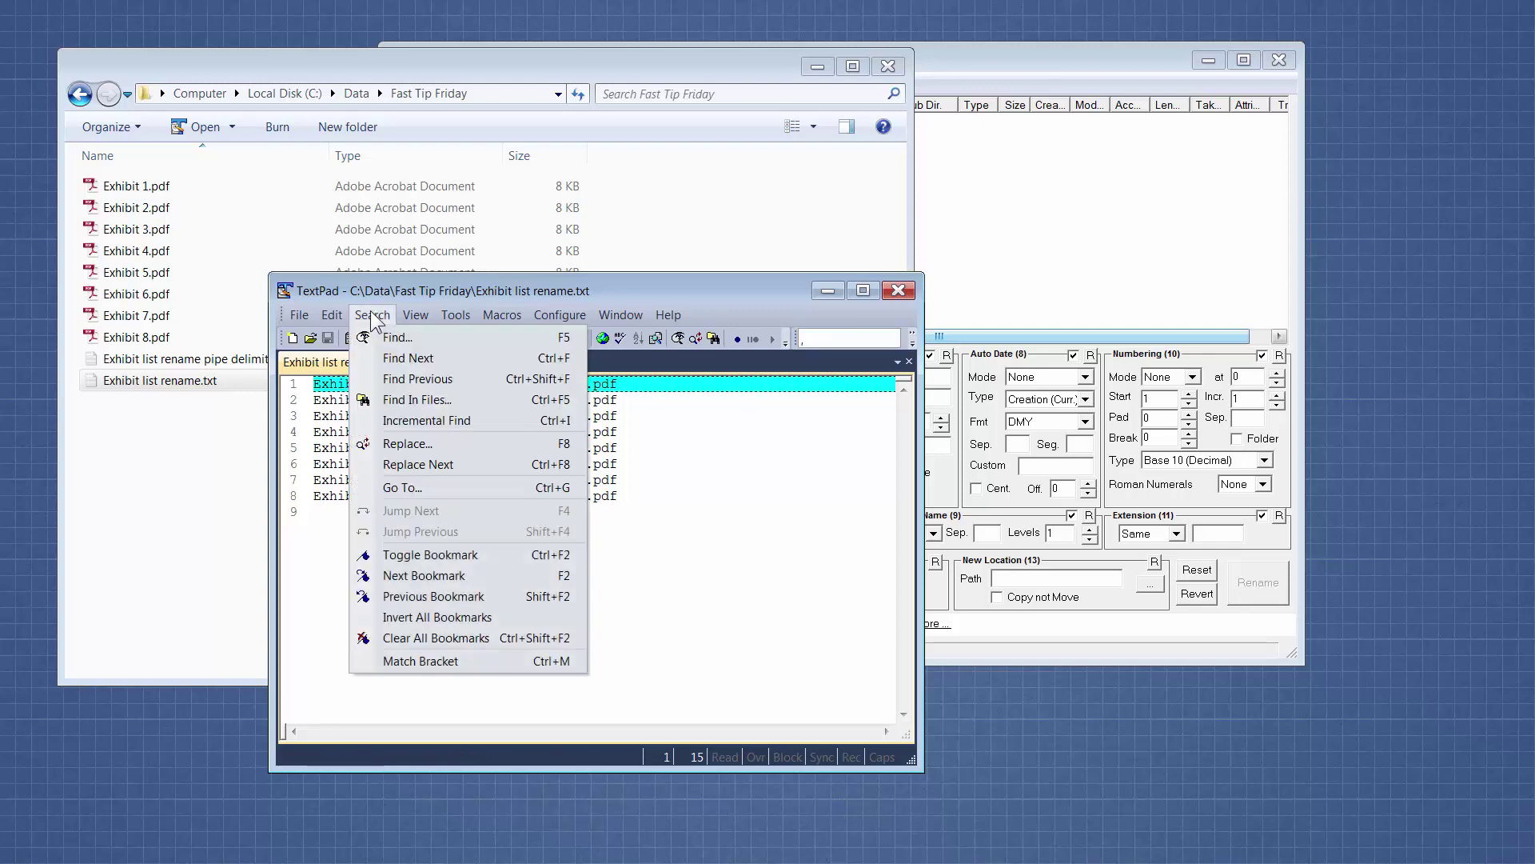
{"action": "left_click", "coordinate": [400, 441]}
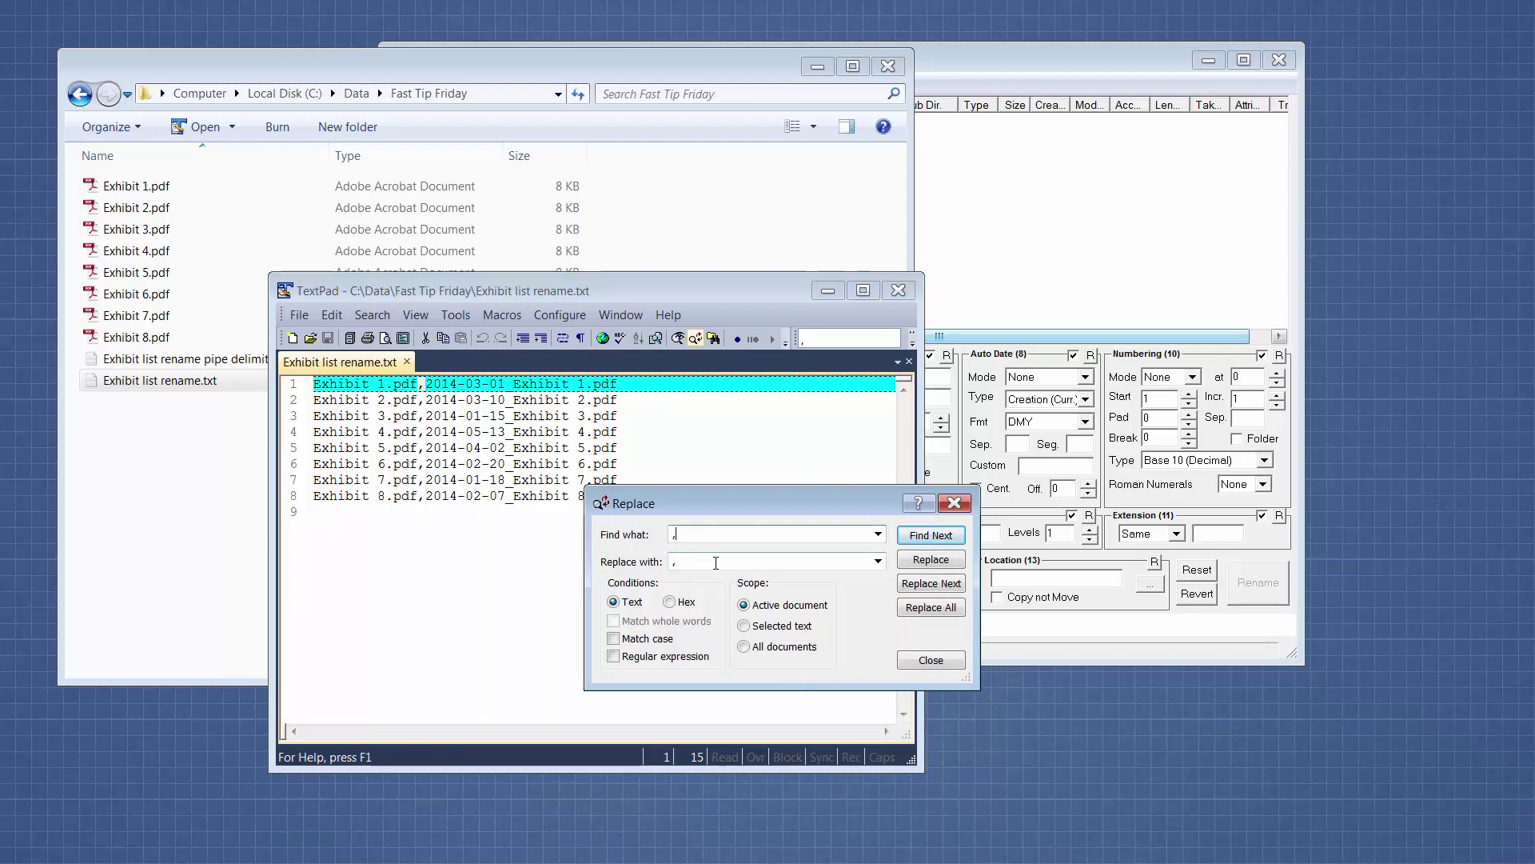
{"action": "key", "text": "Tab"}
{"action": "type", "text": "|"}
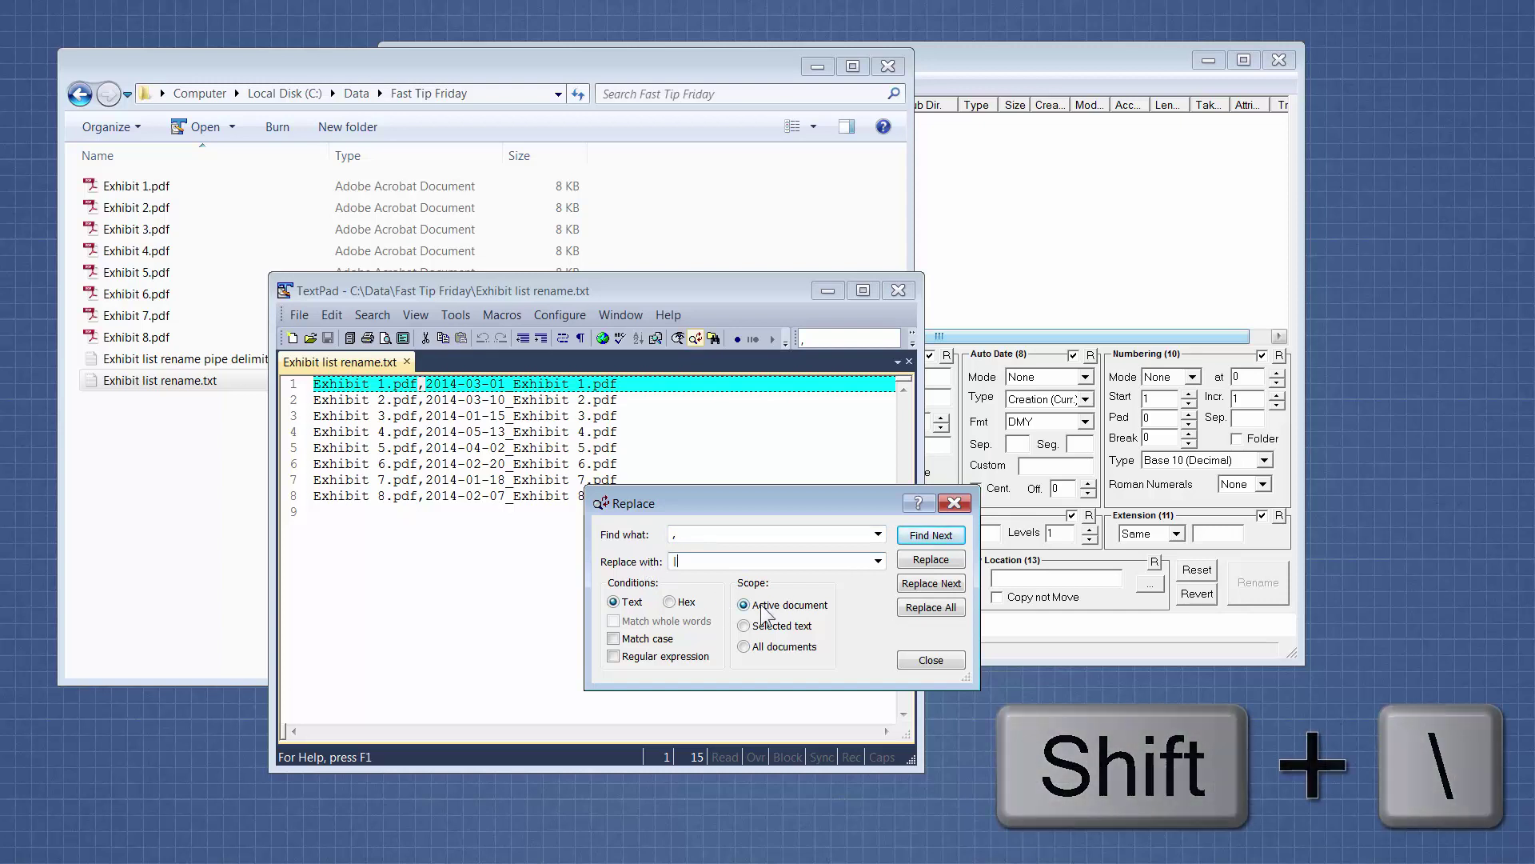
{"action": "left_click", "coordinate": [917, 609]}
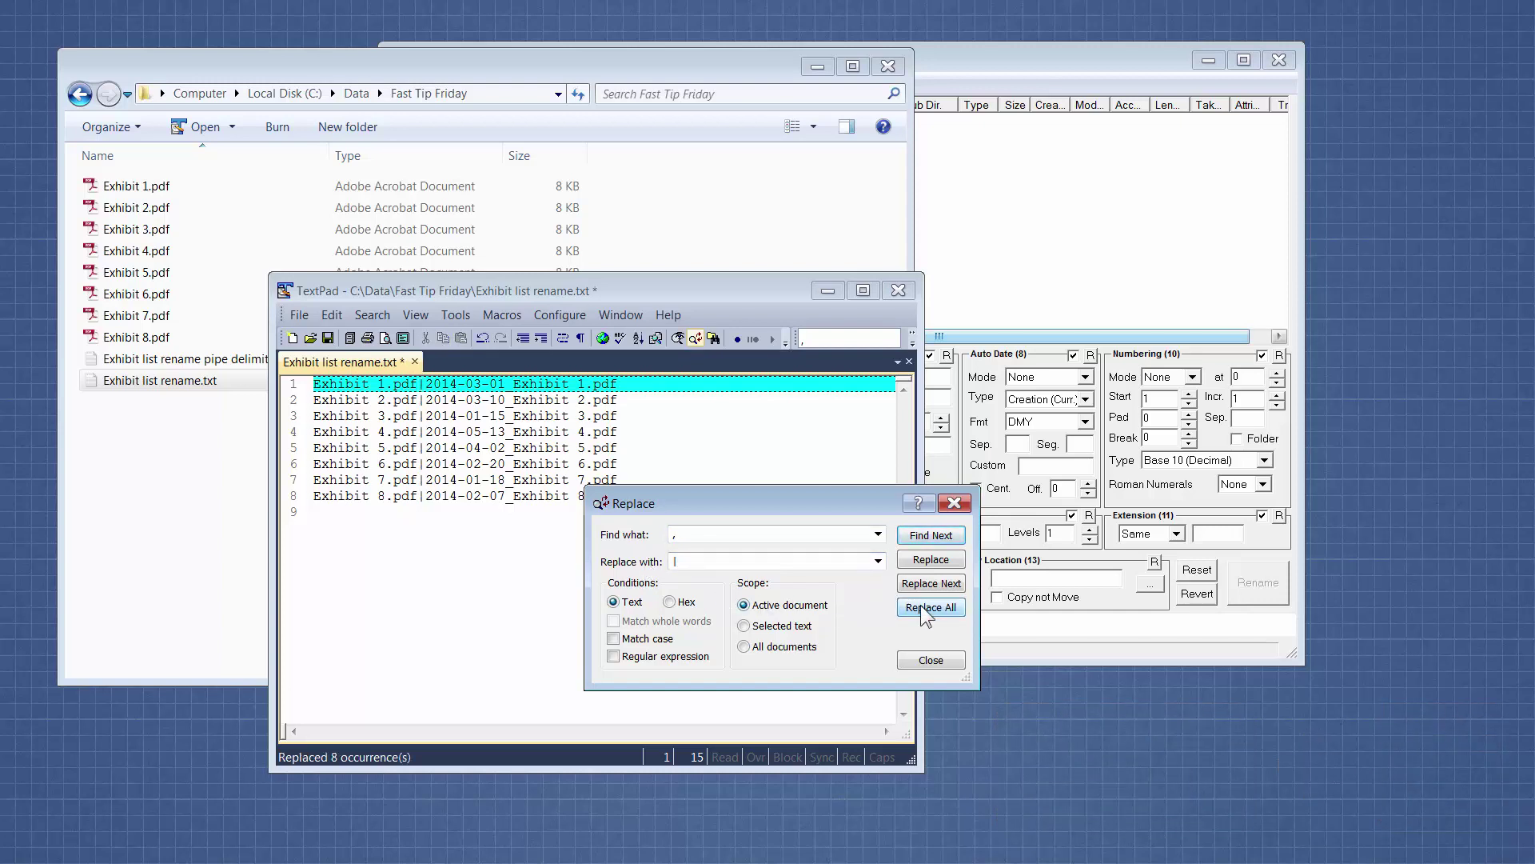
{"action": "left_click", "coordinate": [937, 666]}
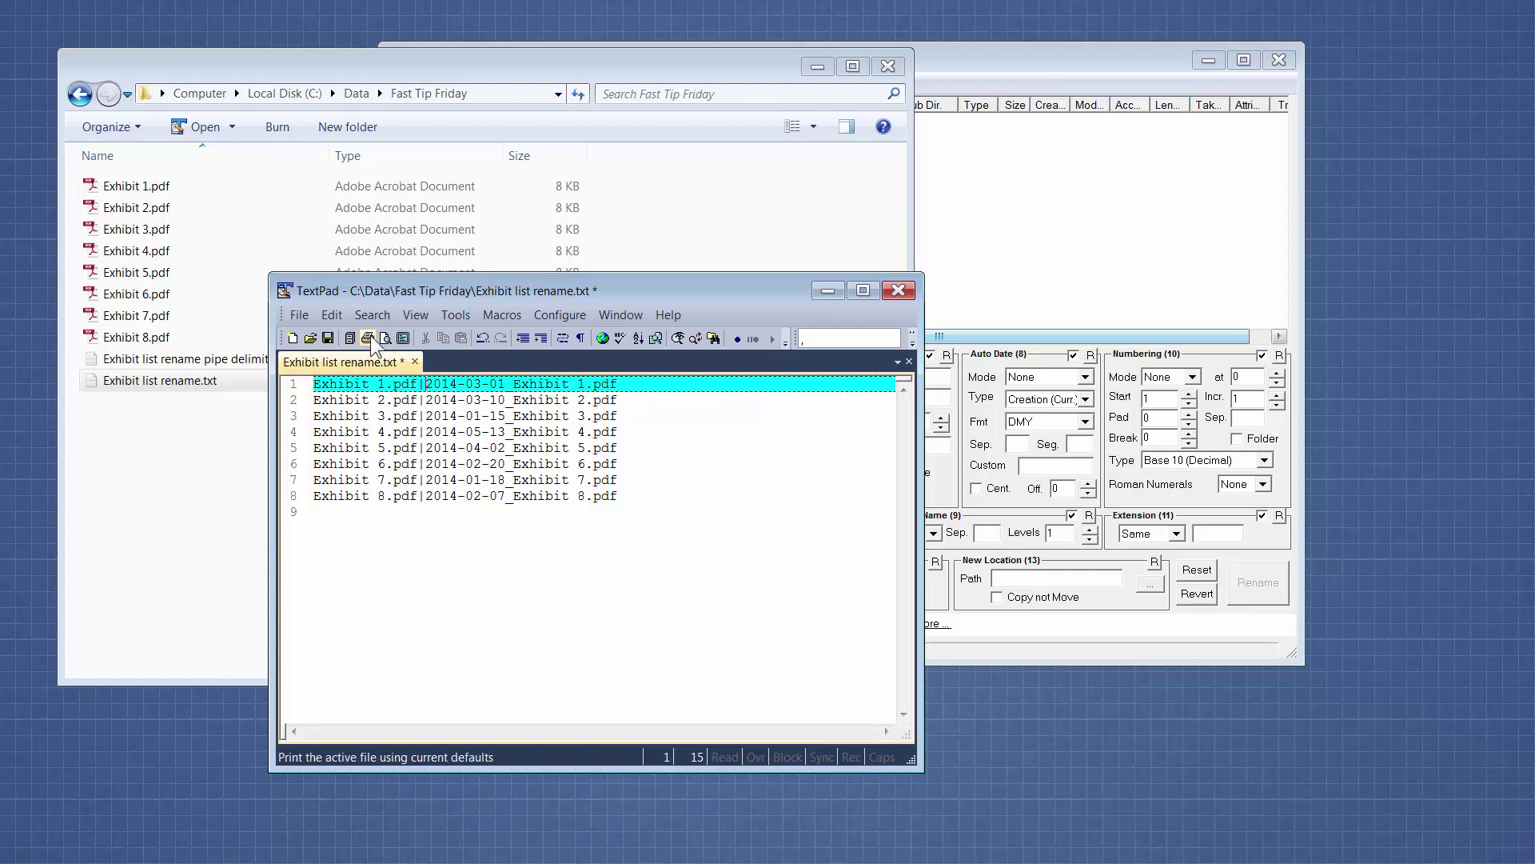
{"action": "left_click", "coordinate": [328, 337]}
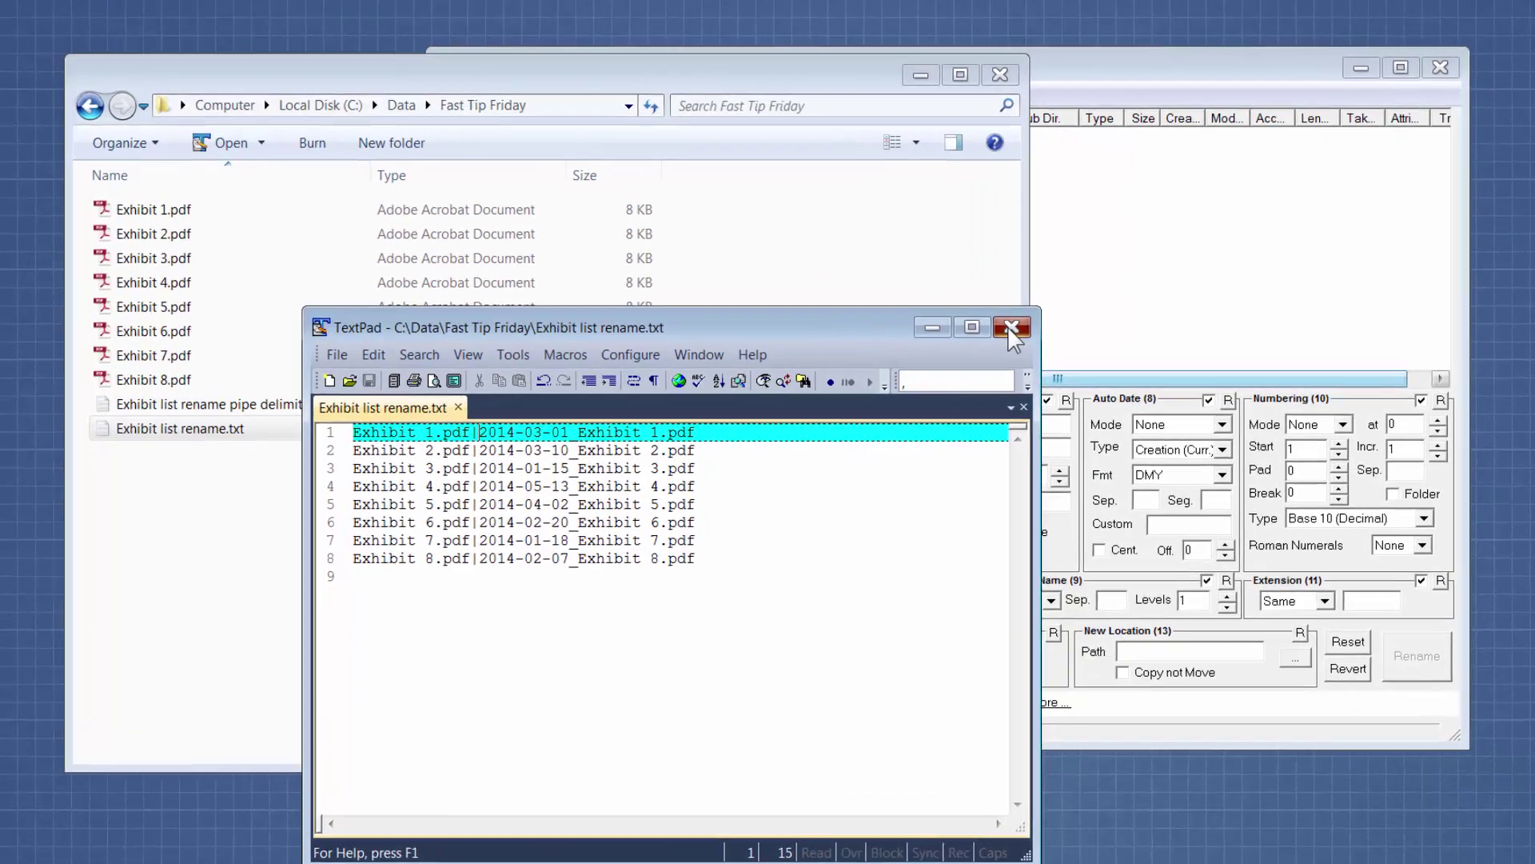
{"action": "left_click", "coordinate": [898, 290]}
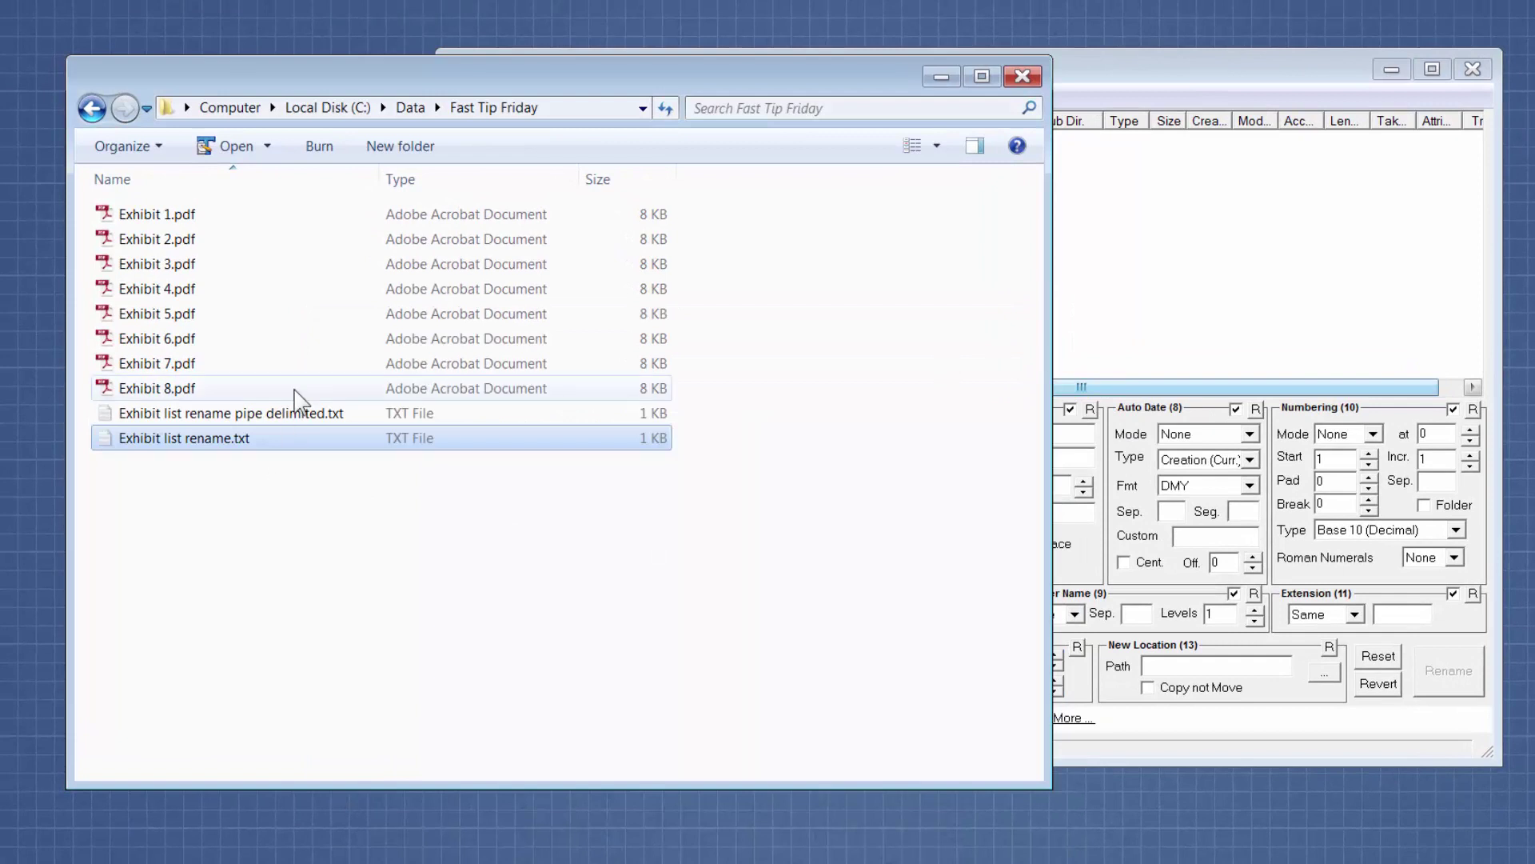
In Bulk Rename Utility, load the files from Local Disk (C:) > Data > Fast Tip Friday.
{"action": "left_click", "coordinate": [1160, 67]}
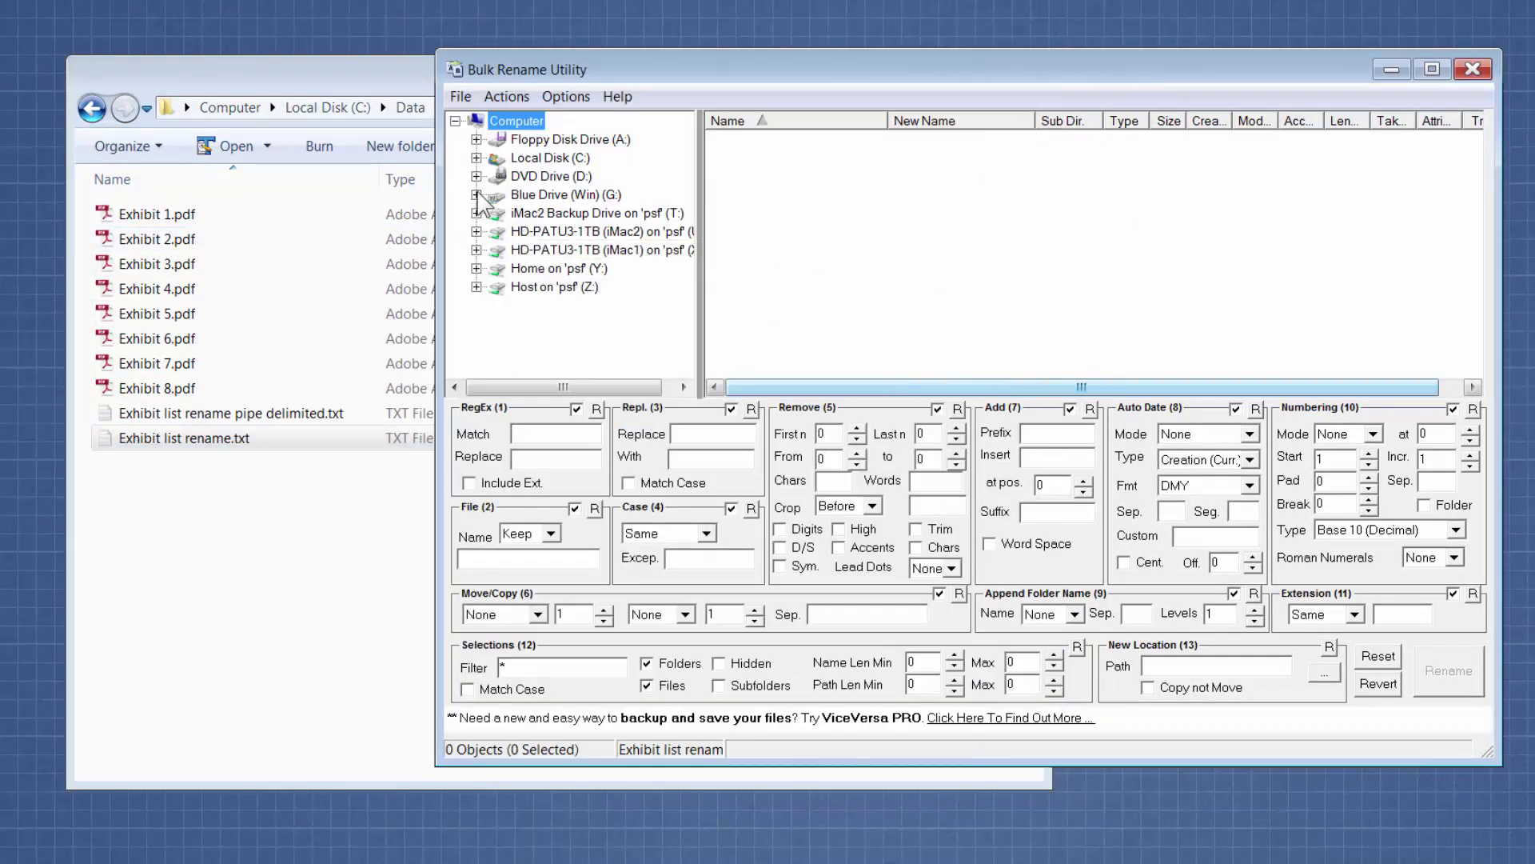
{"action": "left_click", "coordinate": [476, 158]}
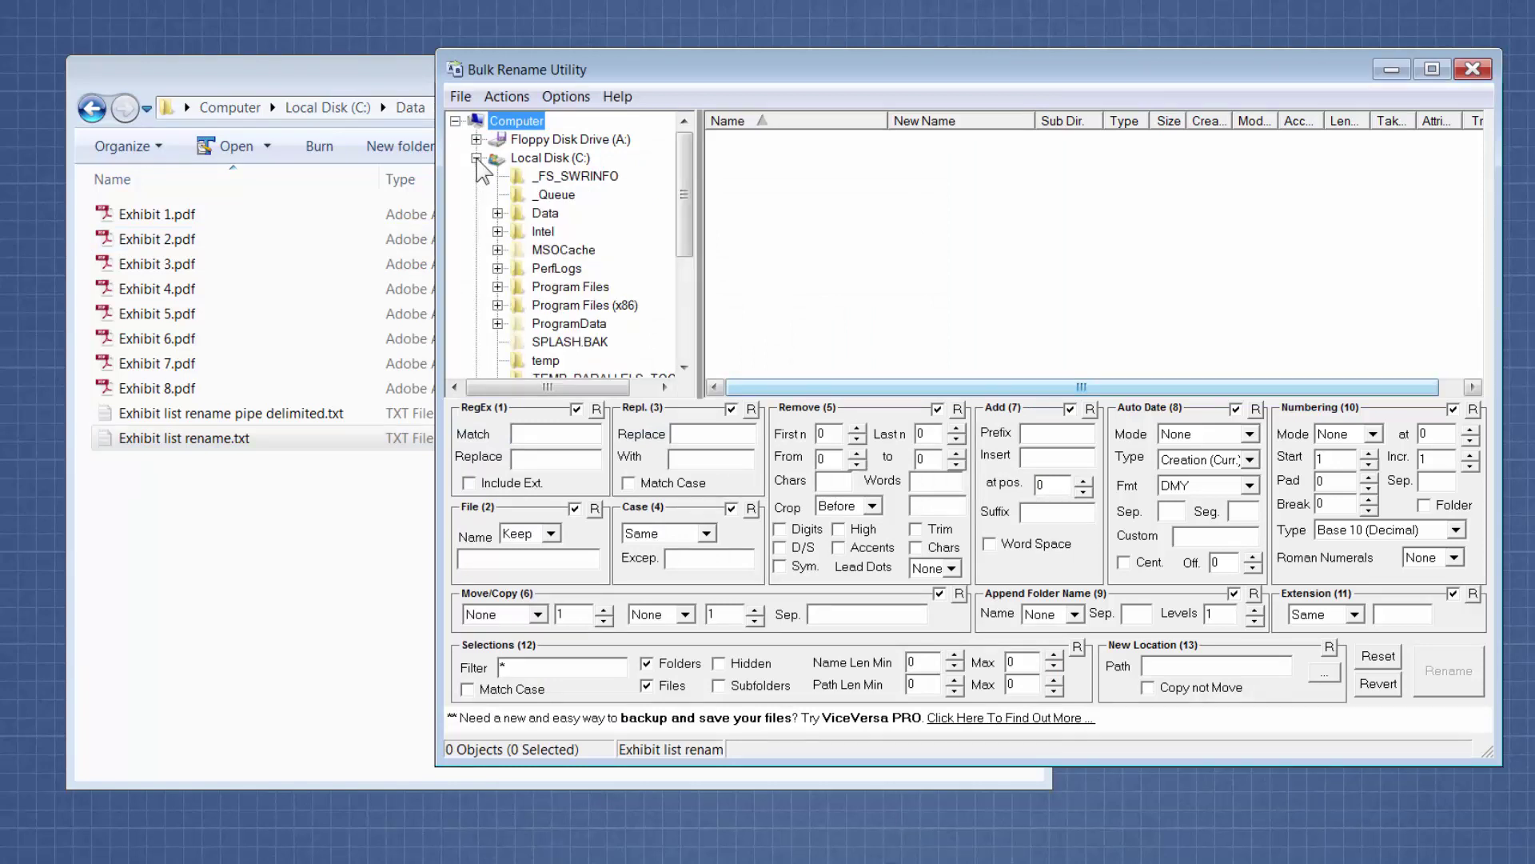
{"action": "left_click", "coordinate": [497, 213]}
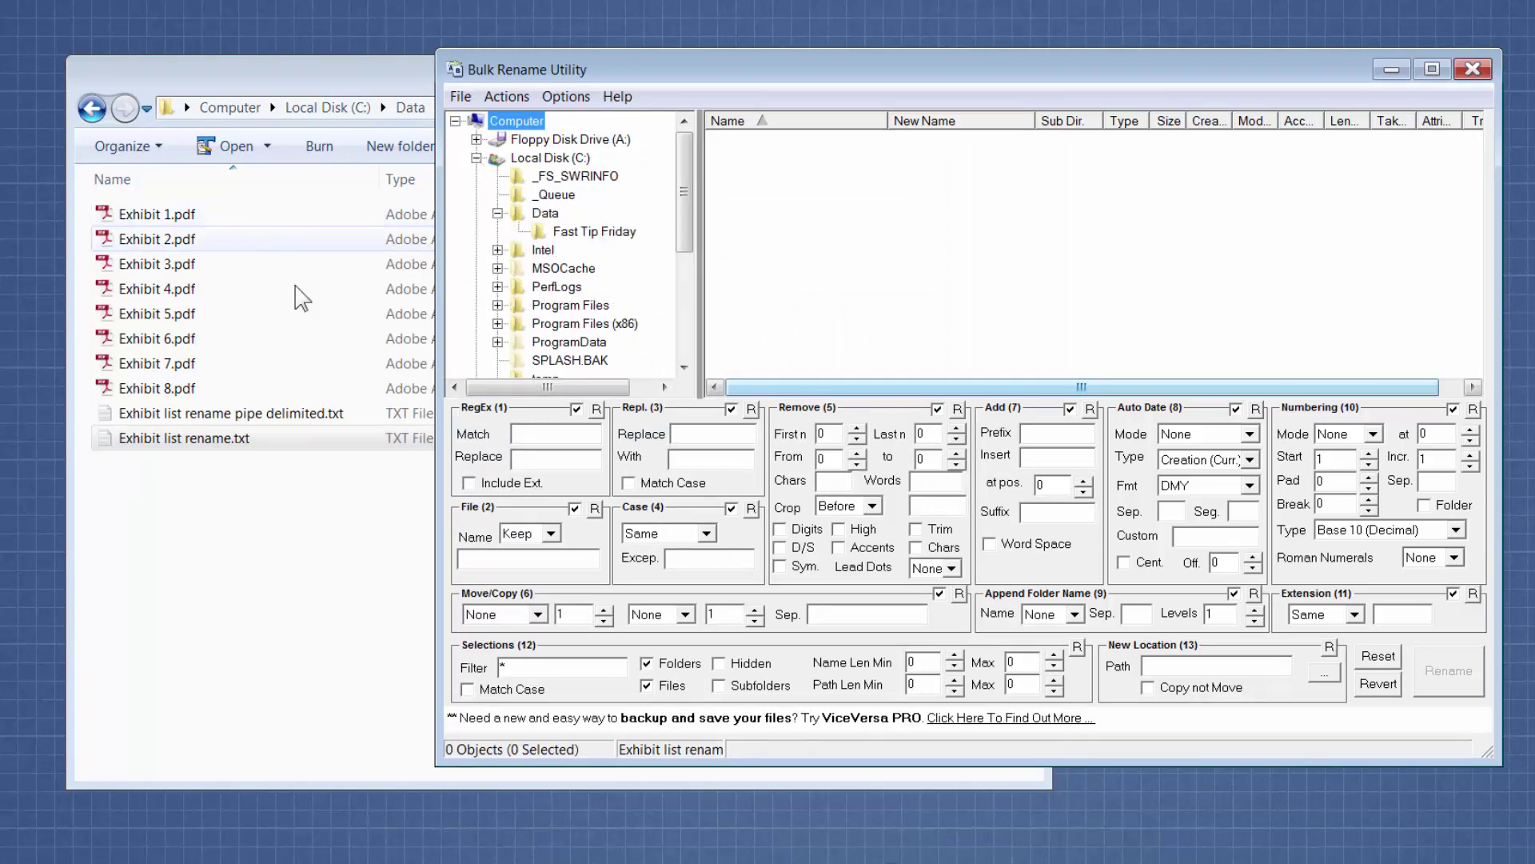
{"action": "left_click", "coordinate": [610, 236]}
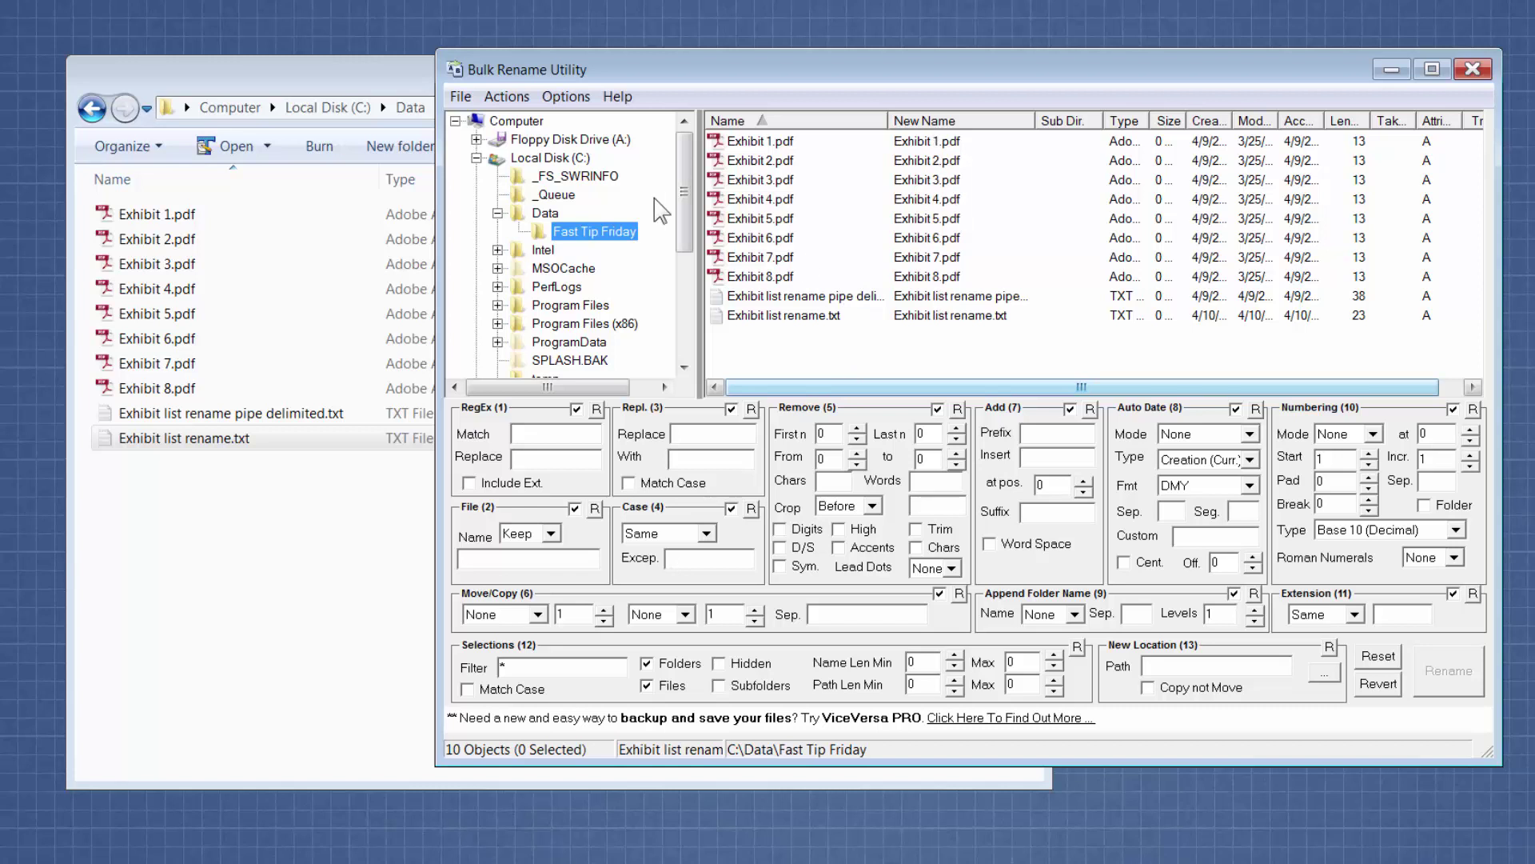
Import rename pairs from the text file Exhibit list rename.txt.
{"action": "left_click", "coordinate": [464, 96]}
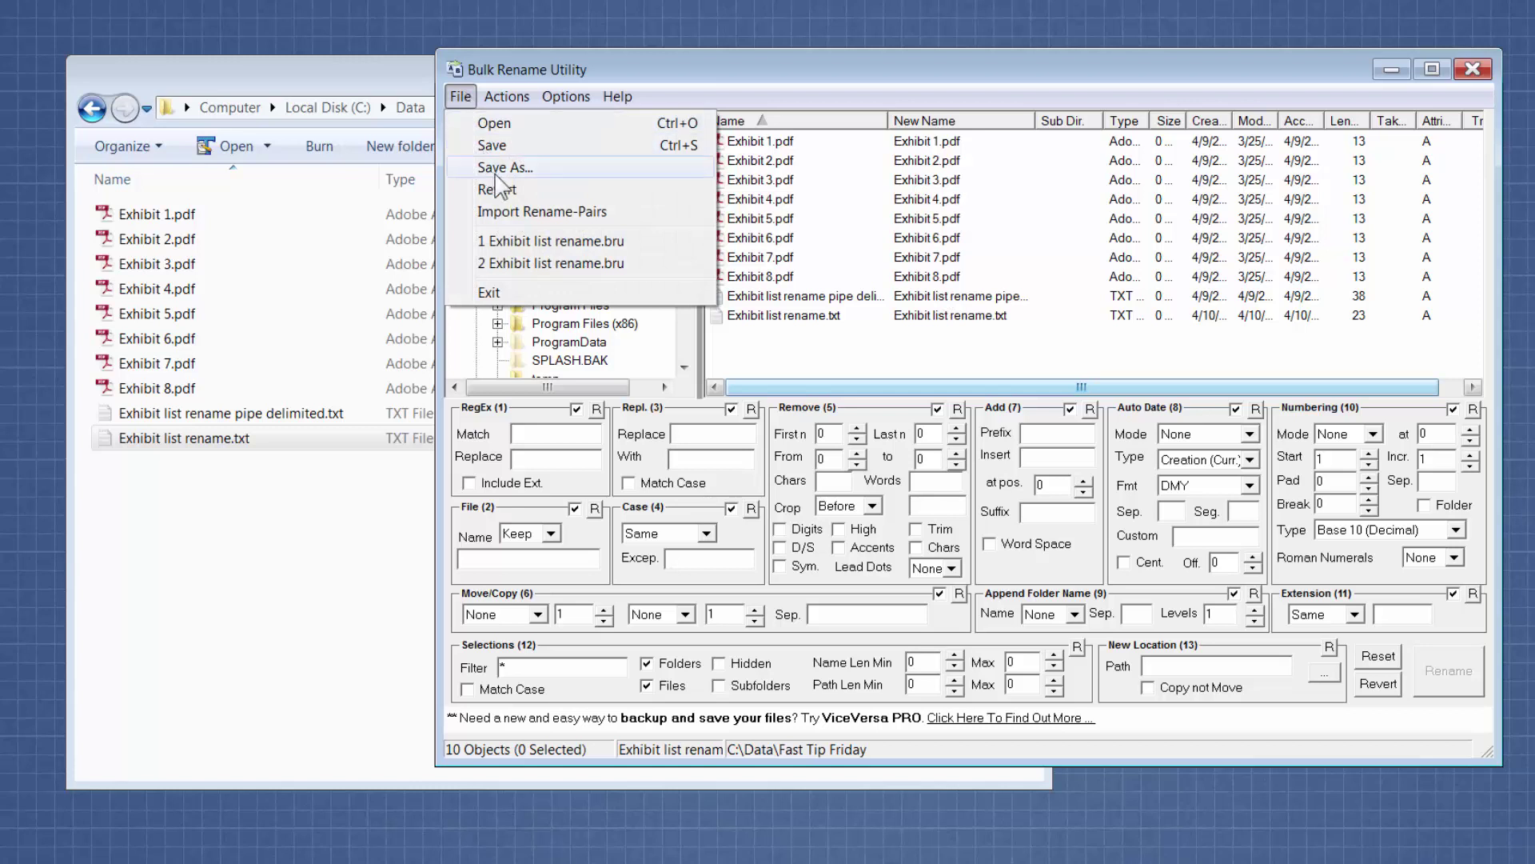
{"action": "left_click", "coordinate": [574, 213]}
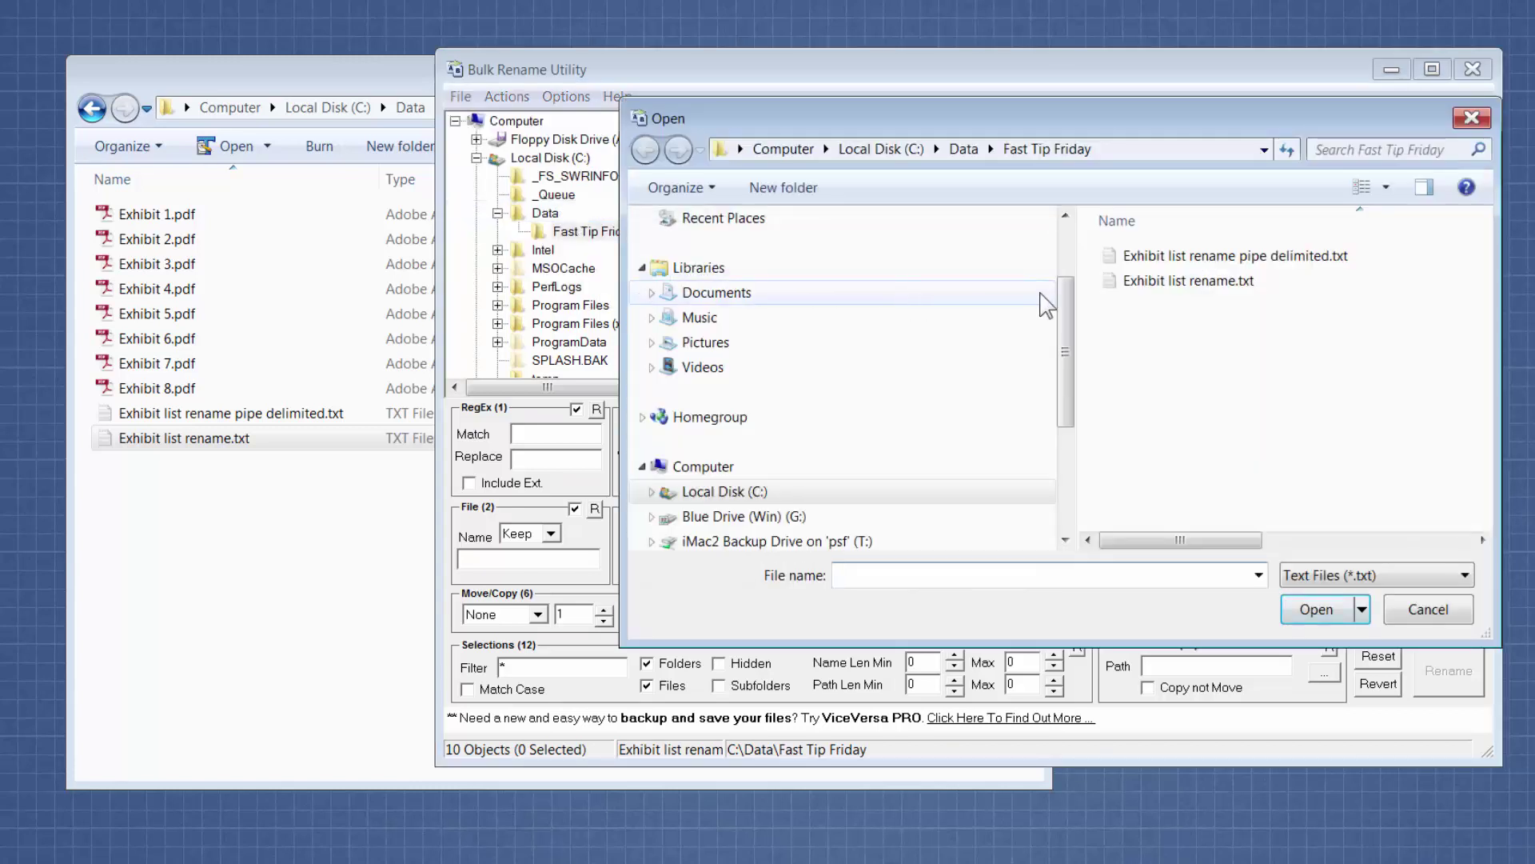
{"action": "left_click", "coordinate": [1194, 284]}
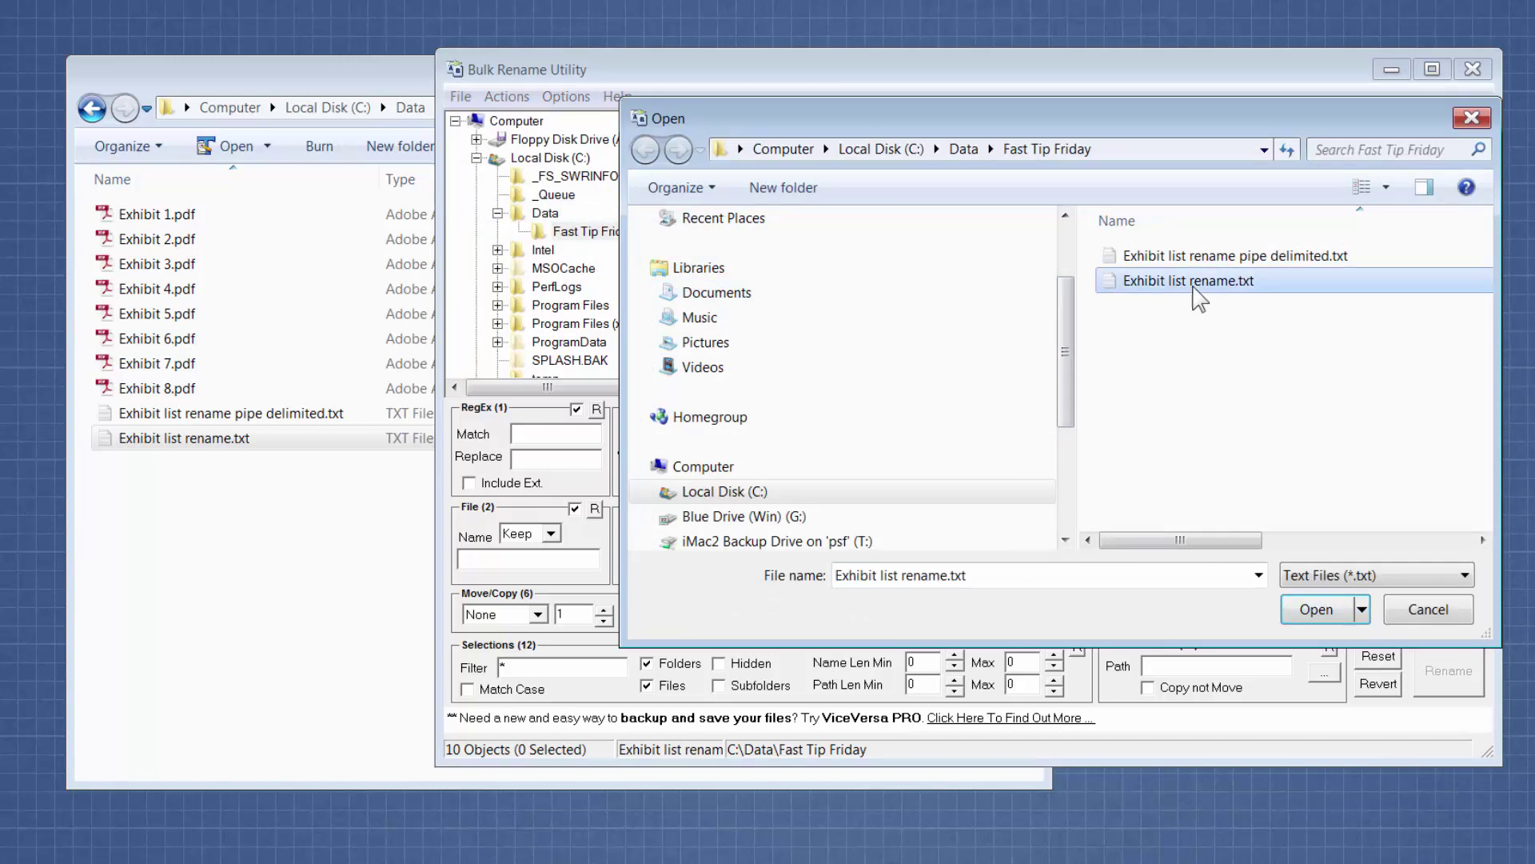
{"action": "left_click", "coordinate": [1299, 612]}
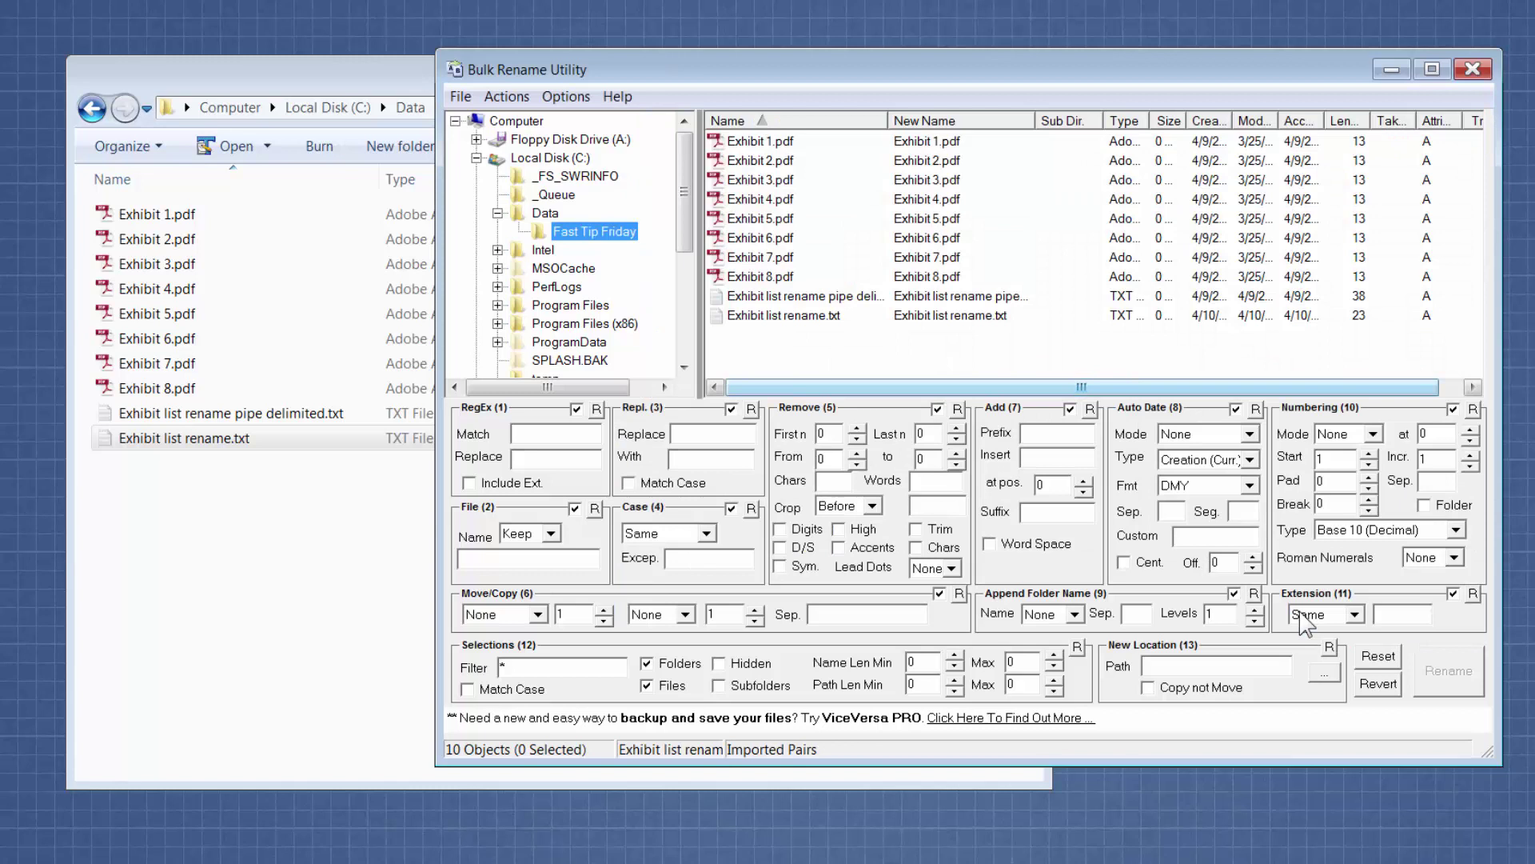
Select Exhibit 1.pdf through Exhibit 8.pdf and widen the New Name column to show the dated names.
{"action": "left_click", "coordinate": [784, 144]}
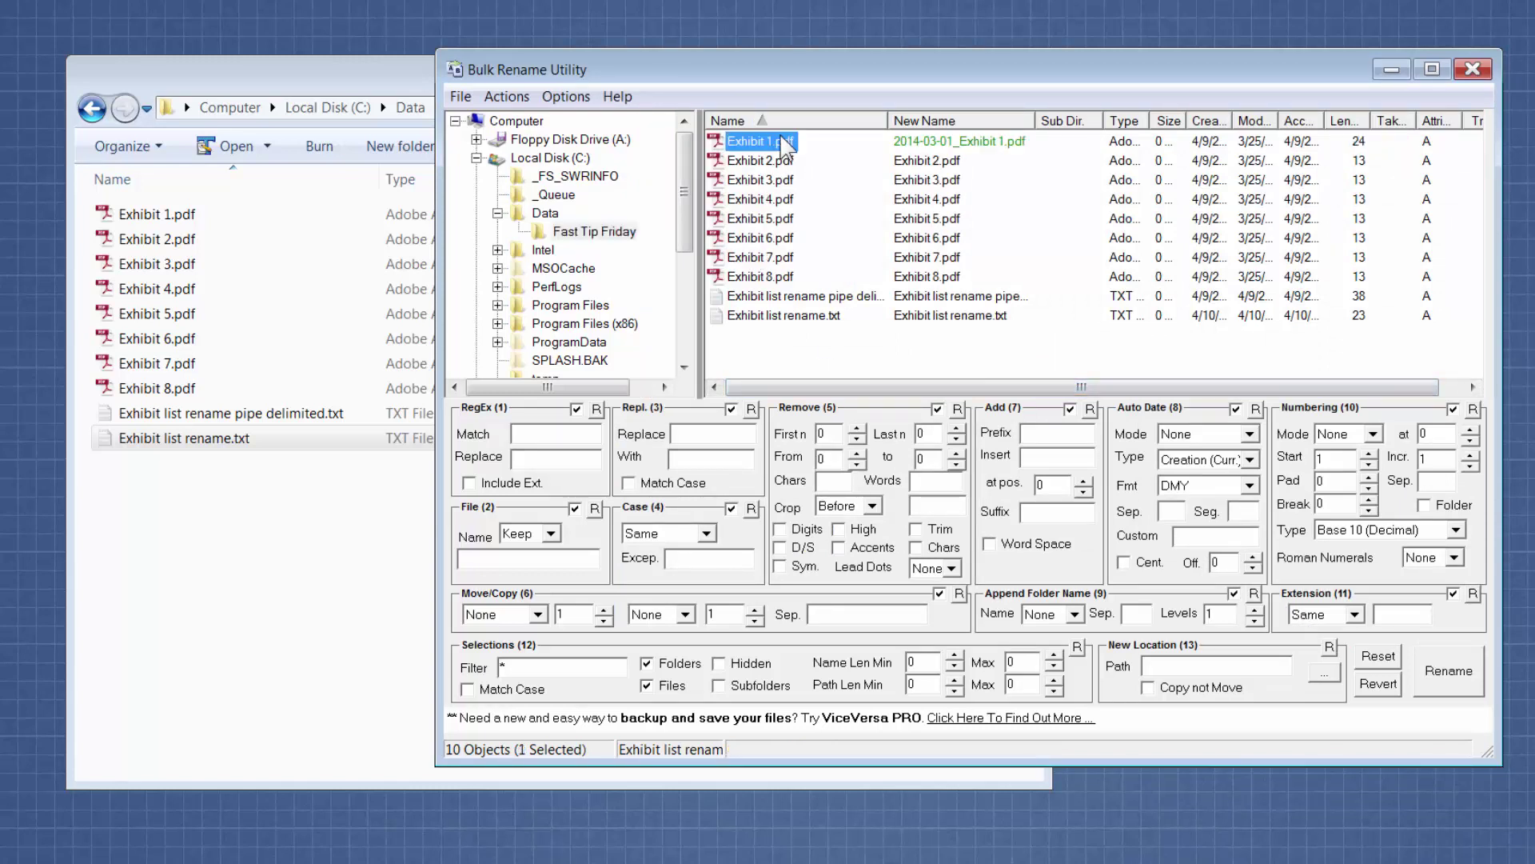
{"action": "left_click", "coordinate": [777, 277], "text": "shift"}
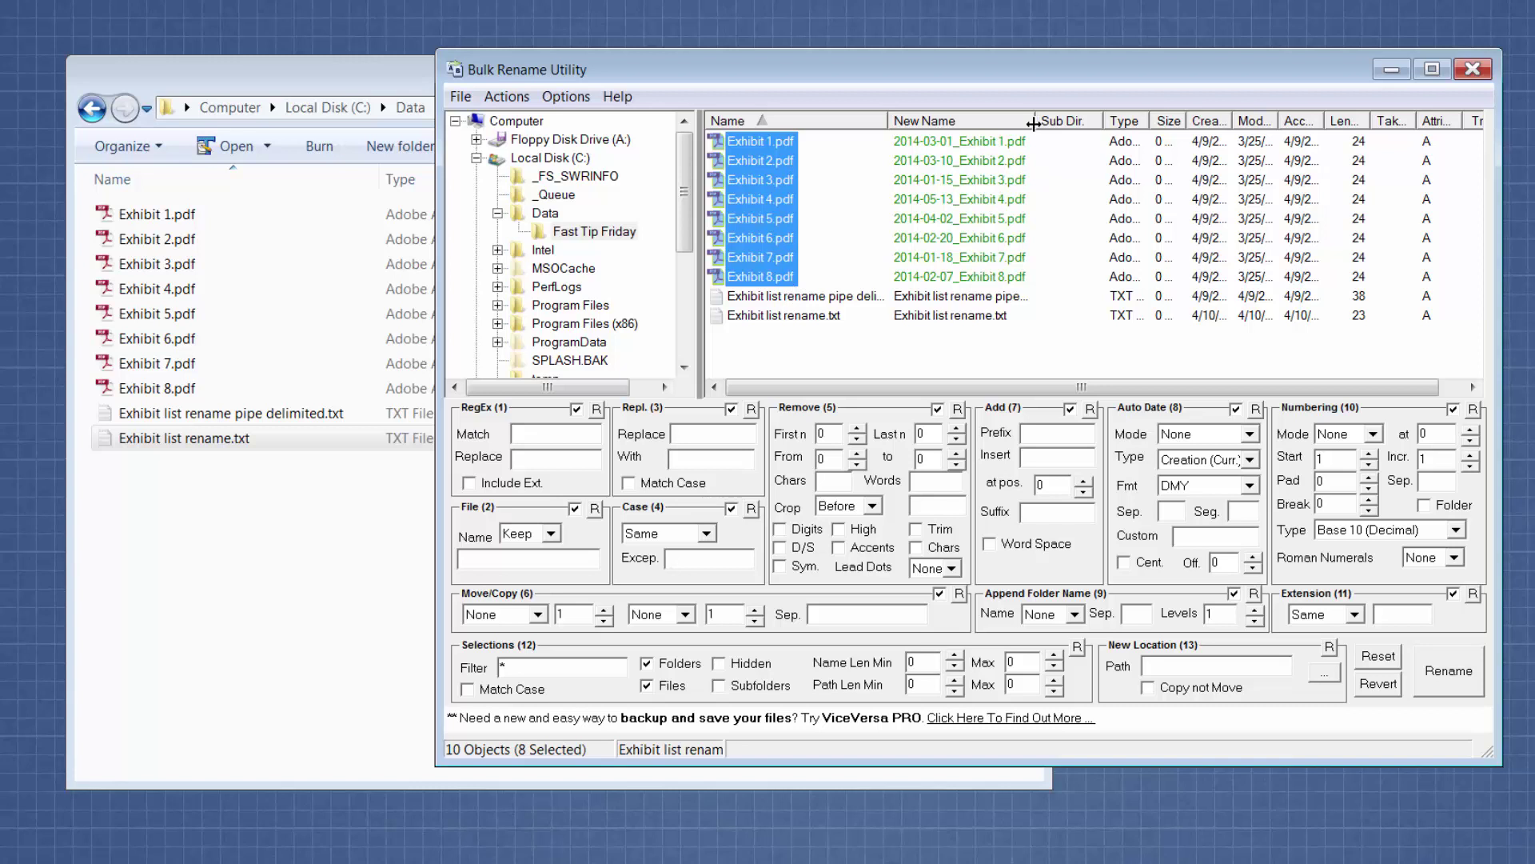
{"action": "left_click_drag", "start_coordinate": [1036, 122], "coordinate": [1050, 123]}
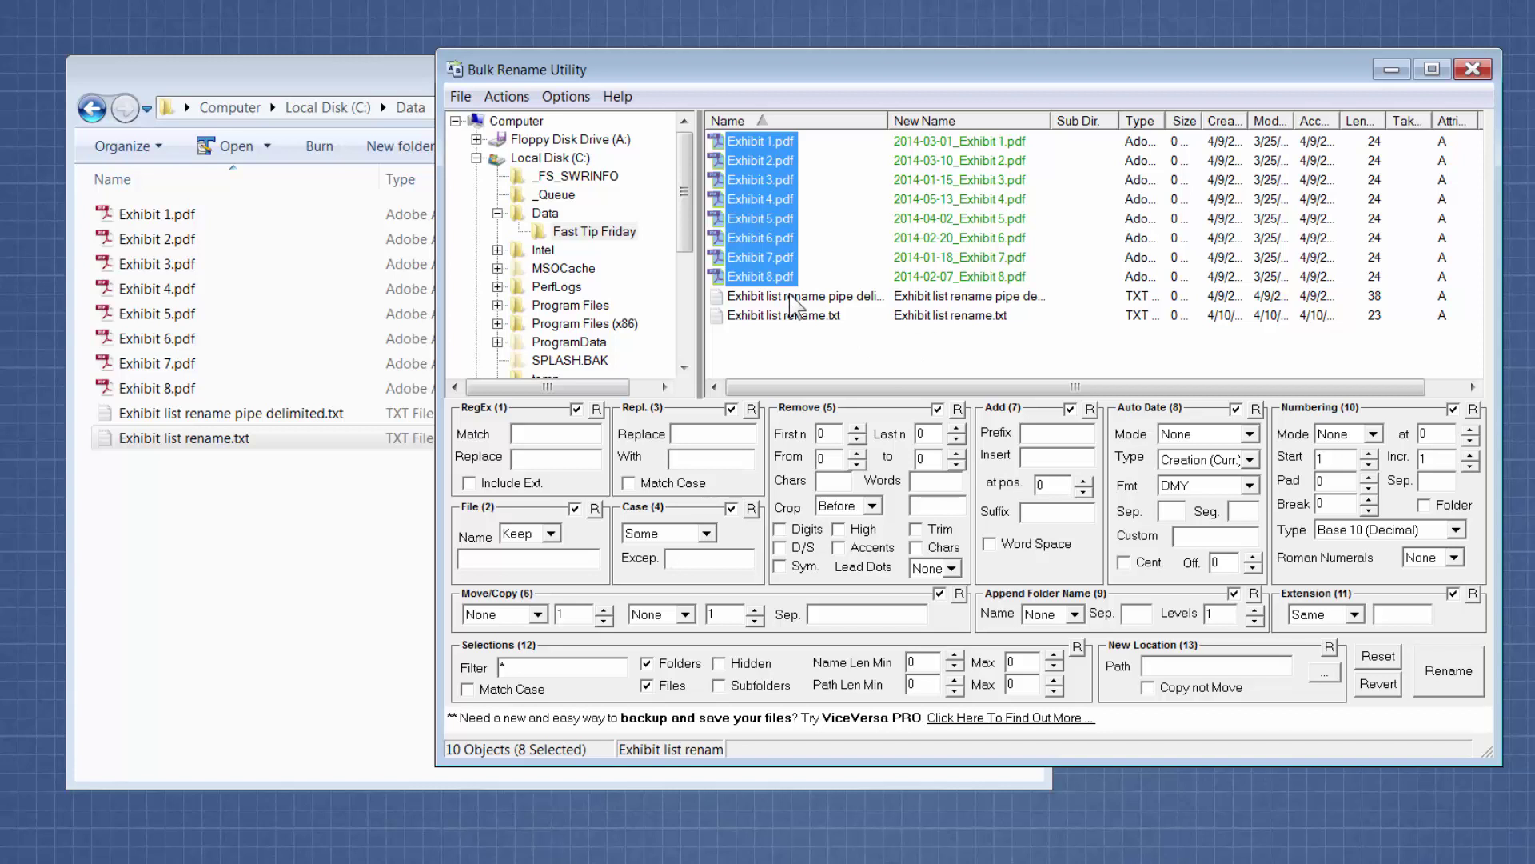
Rename the eight selected Exhibit PDFs, confirming the warning and completion messages, then switch to Explorer.
{"action": "left_click", "coordinate": [1447, 672]}
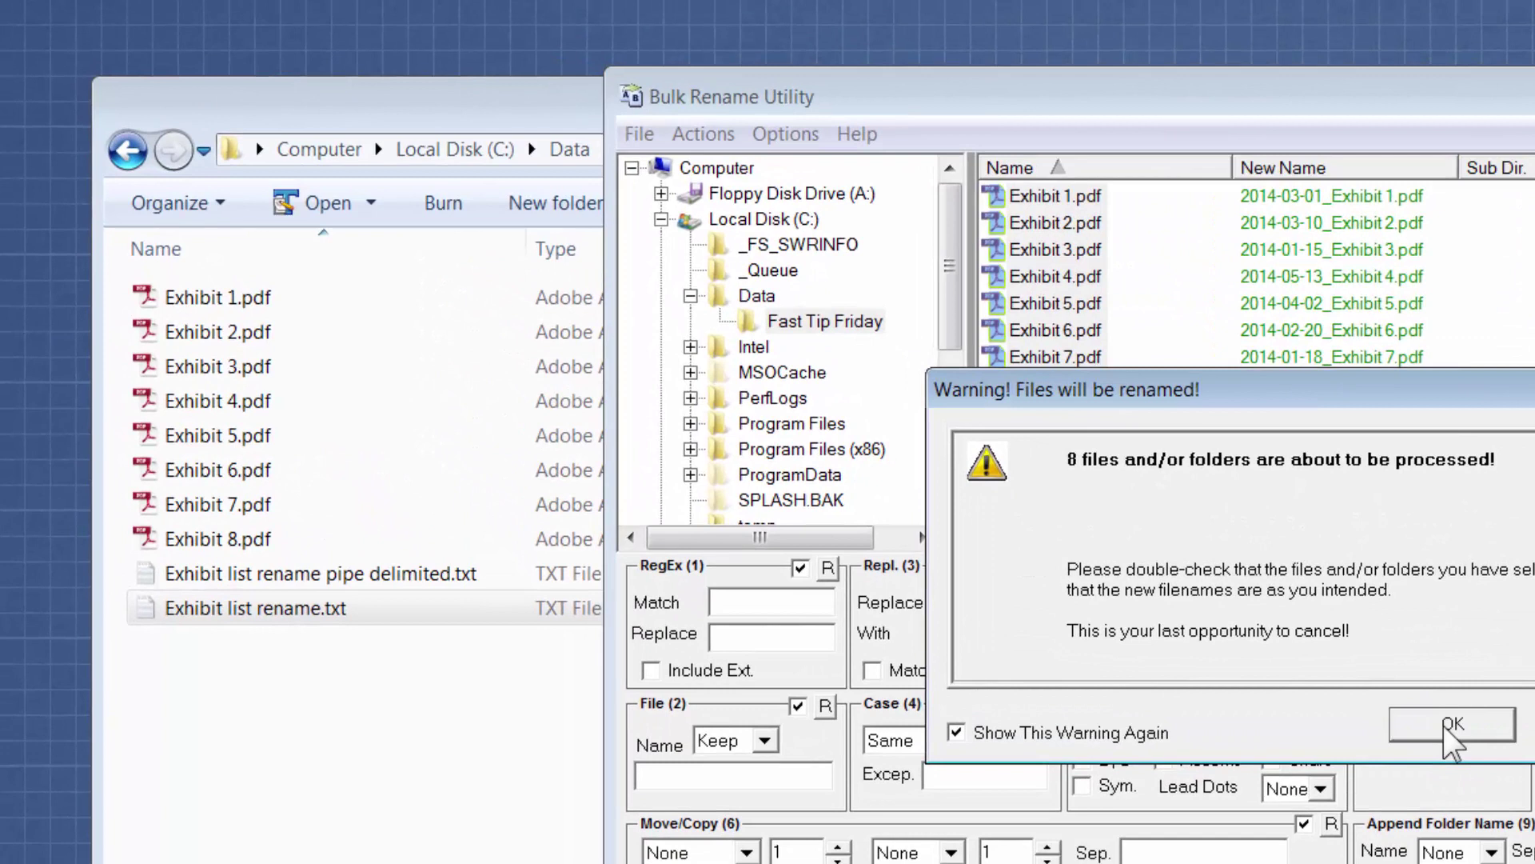
{"action": "left_click", "coordinate": [1043, 527]}
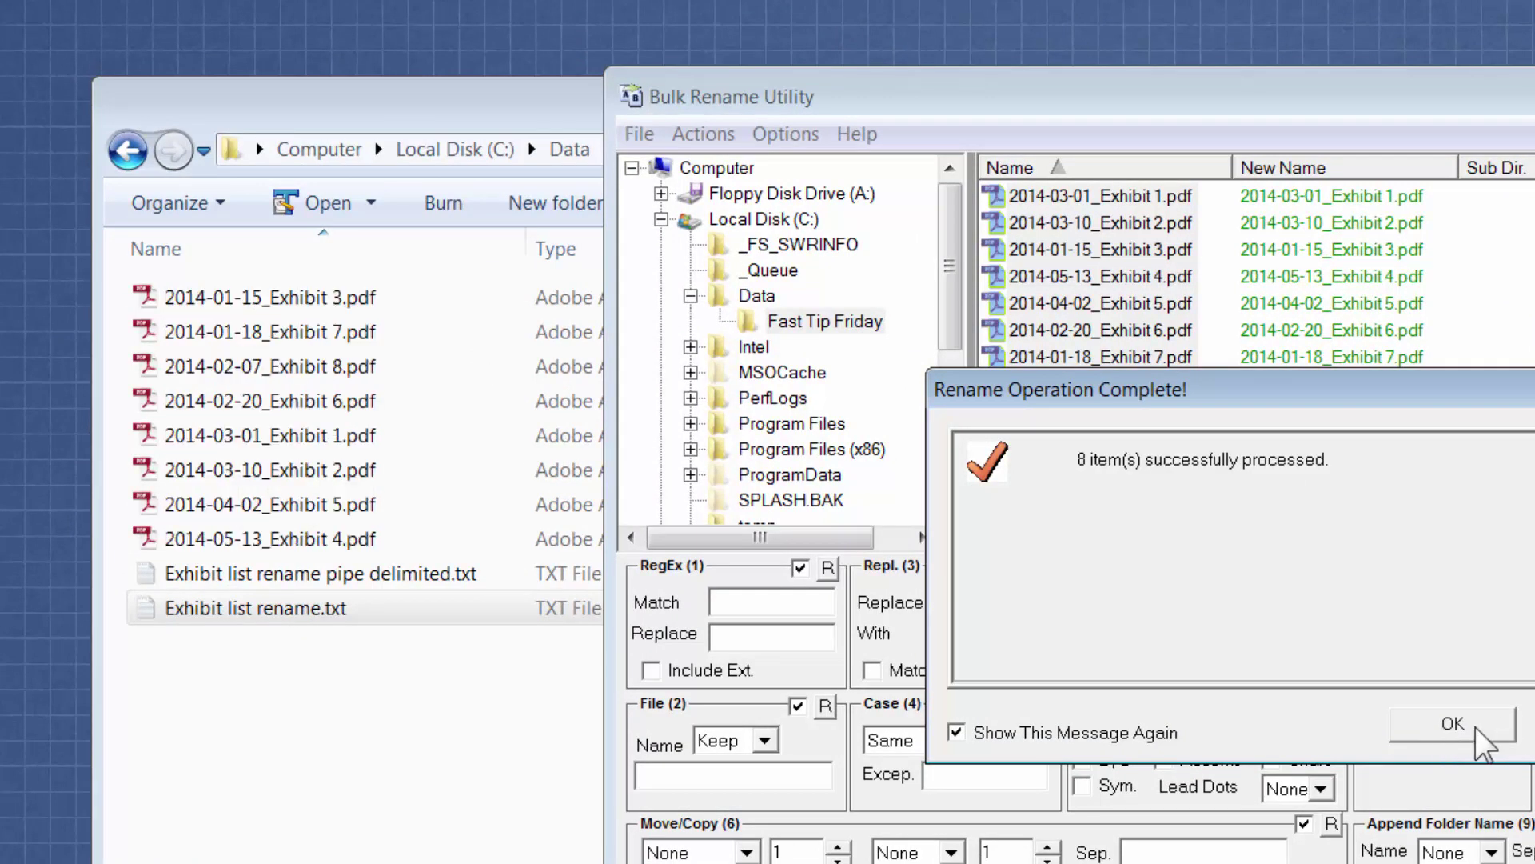
{"action": "left_click", "coordinate": [1453, 724]}
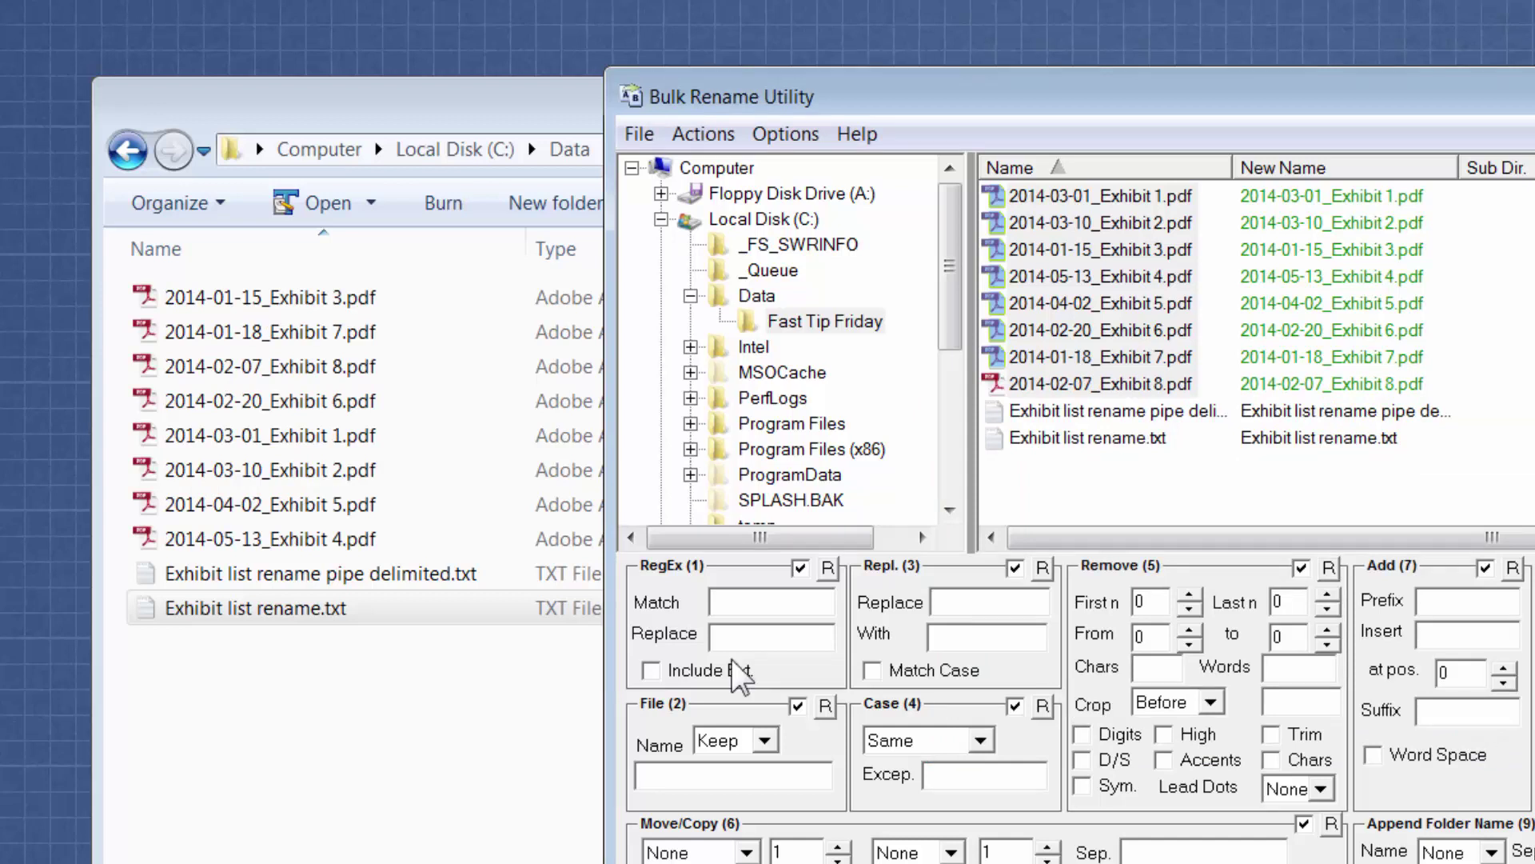
{"action": "left_click", "coordinate": [445, 747]}
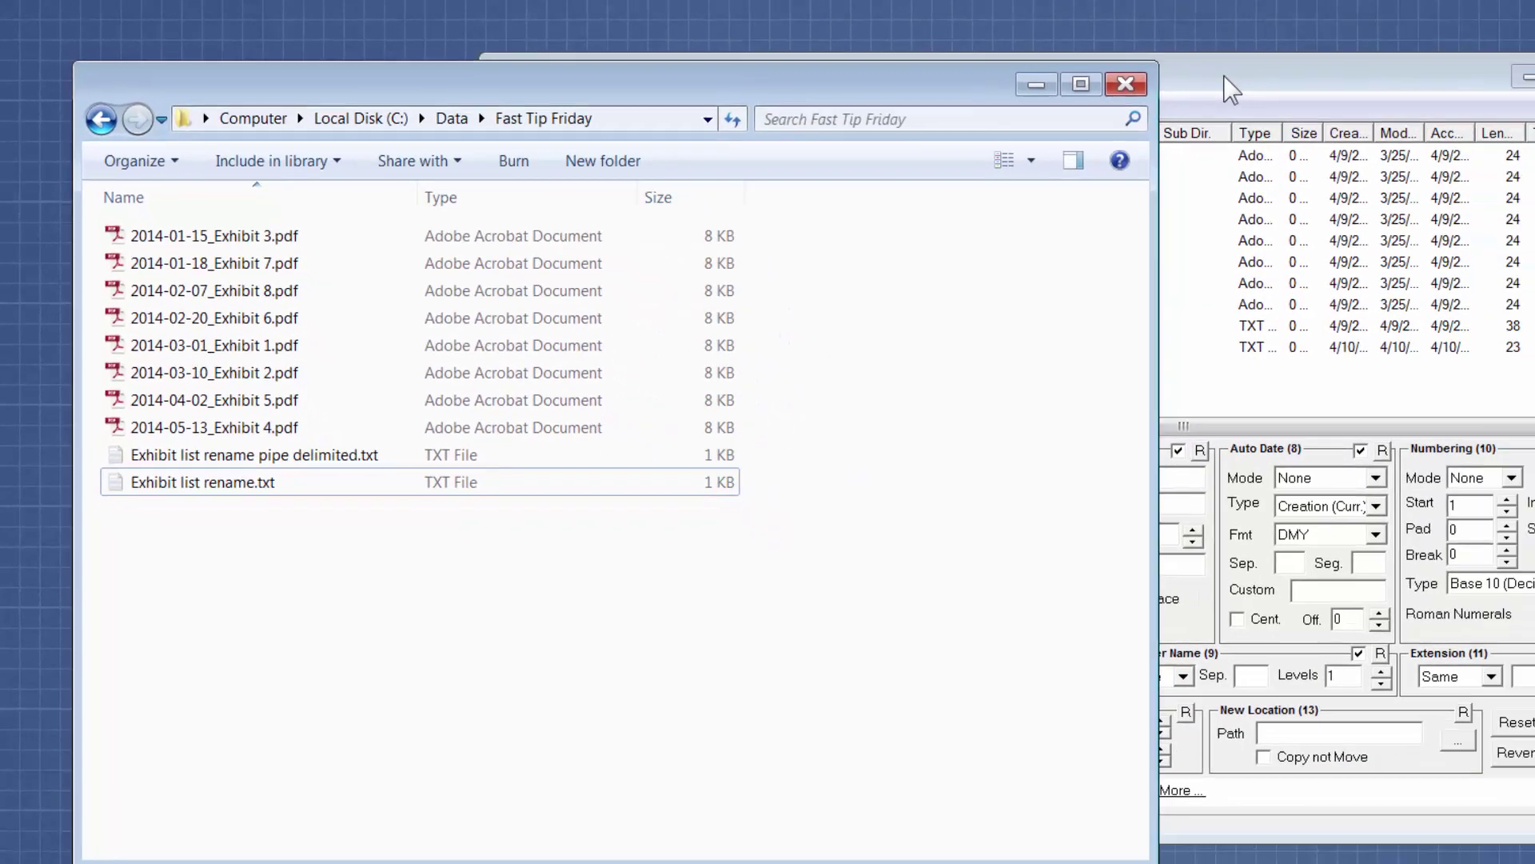
Nudge Bulk Rename Utility left, check the renamed PDFs in Explorer, then bring Bulk Rename Utility forward.
{"action": "left_click", "coordinate": [1460, 92]}
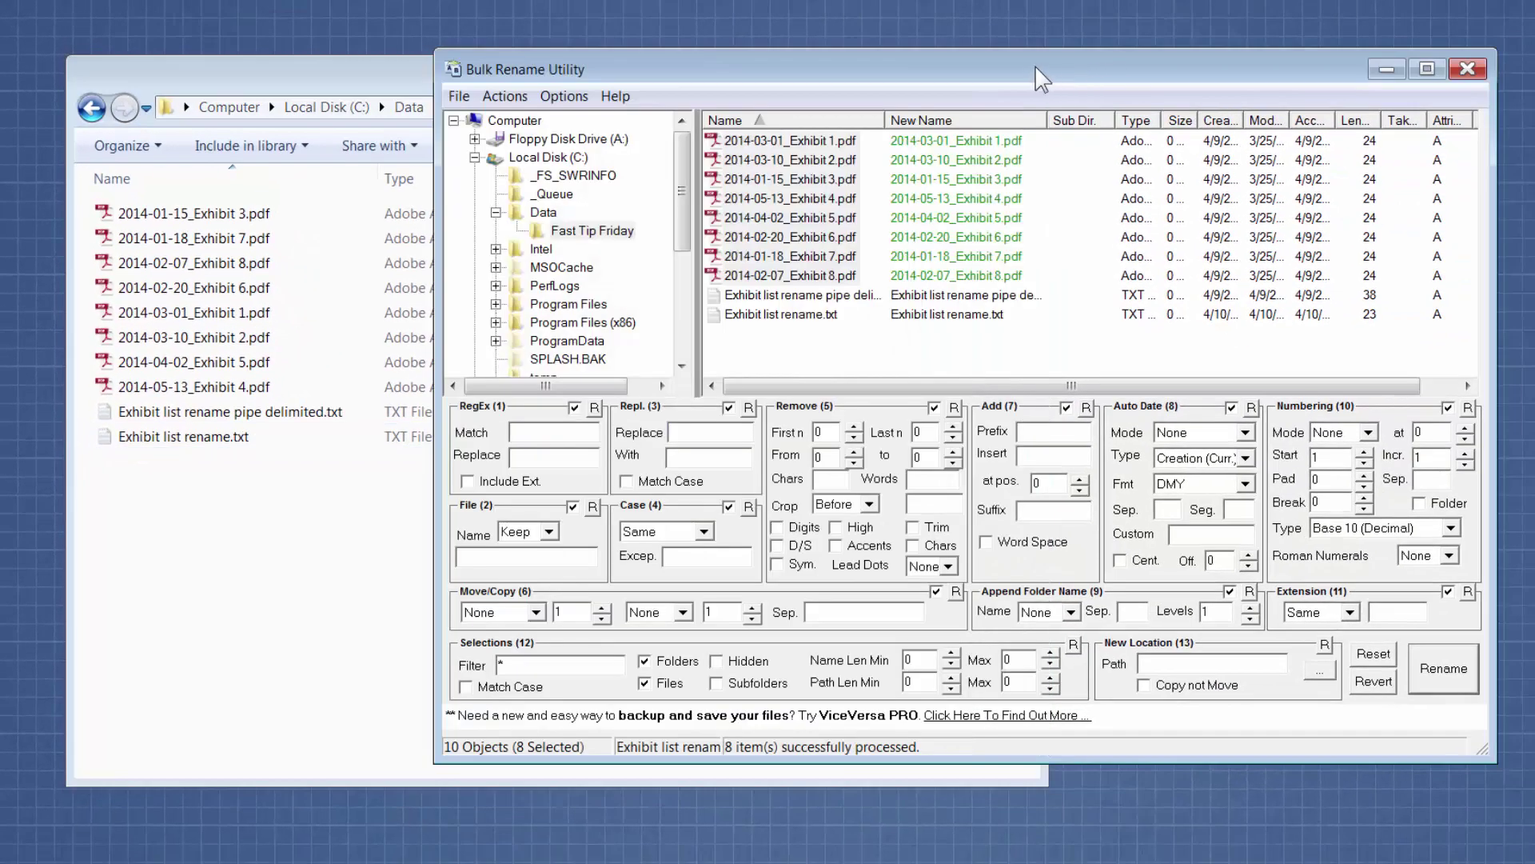
{"action": "left_click_drag", "start_coordinate": [1042, 67], "coordinate": [1024, 64]}
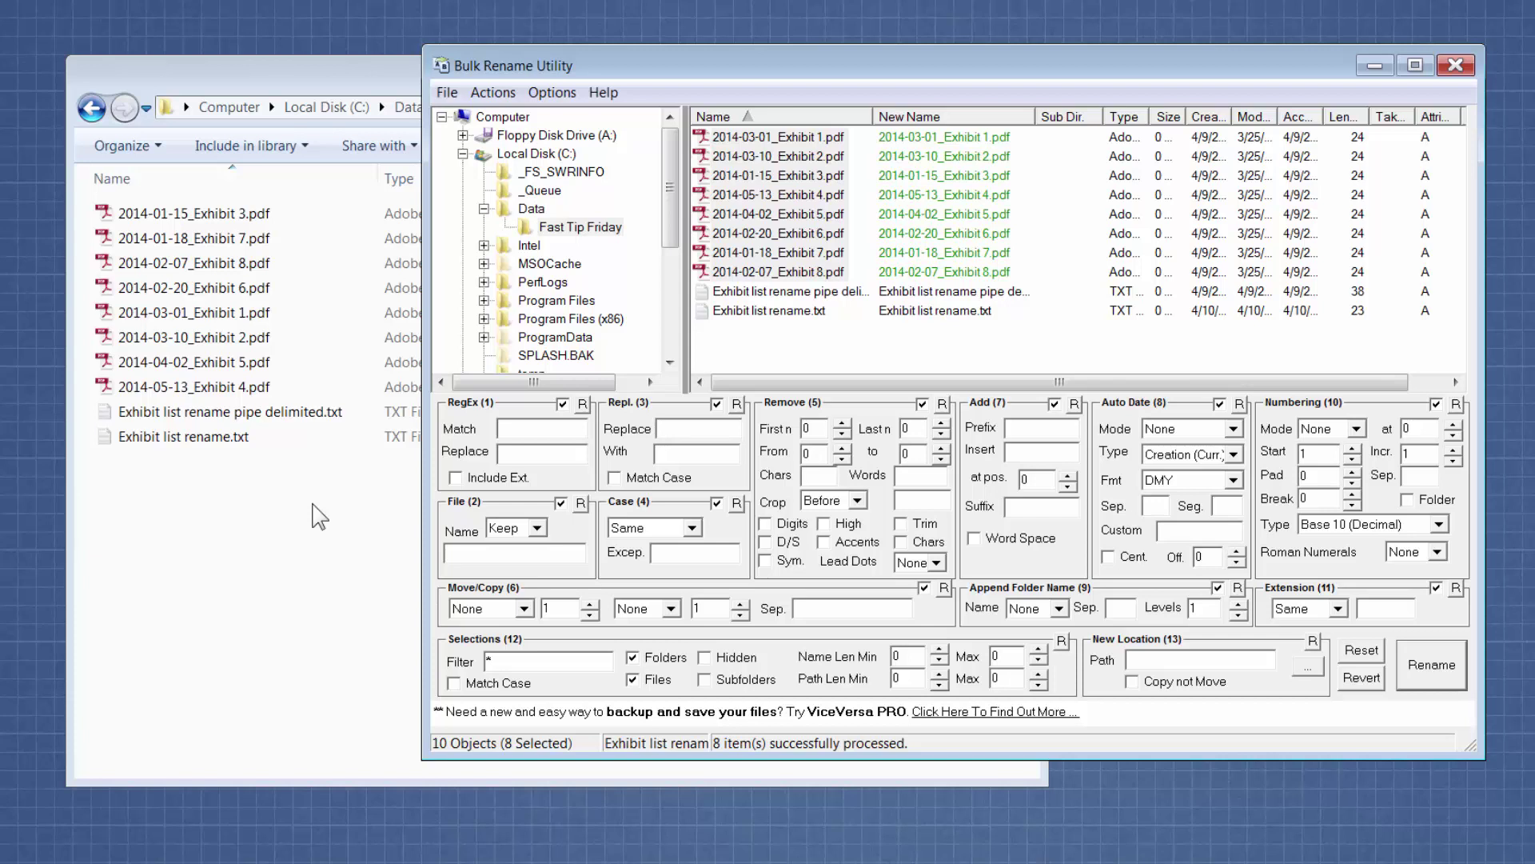
{"action": "left_click", "coordinate": [243, 450]}
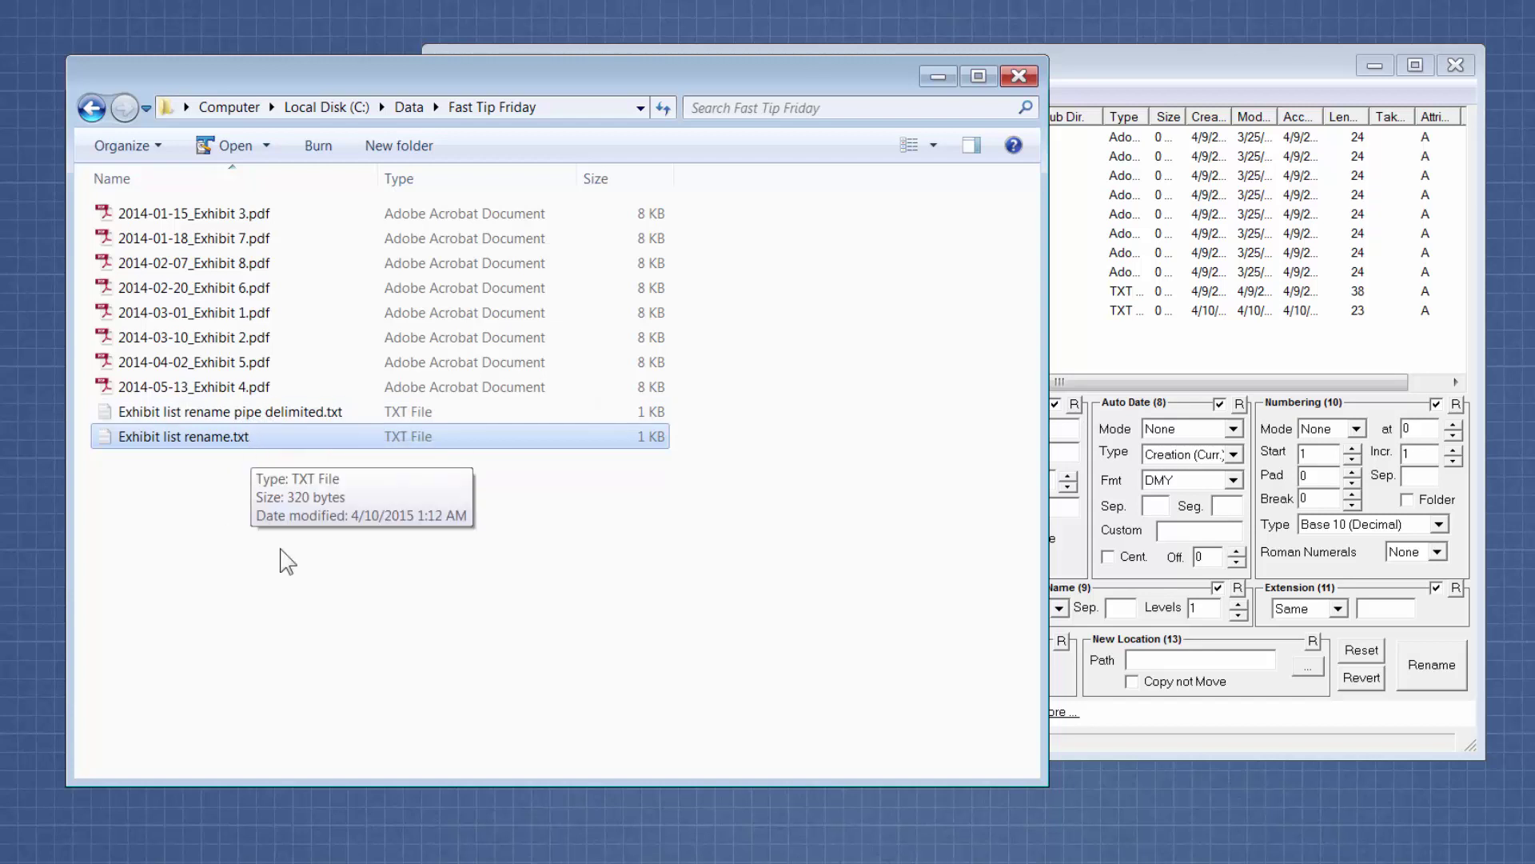
{"action": "left_click", "coordinate": [454, 550]}
{"action": "left_click", "coordinate": [1136, 64]}
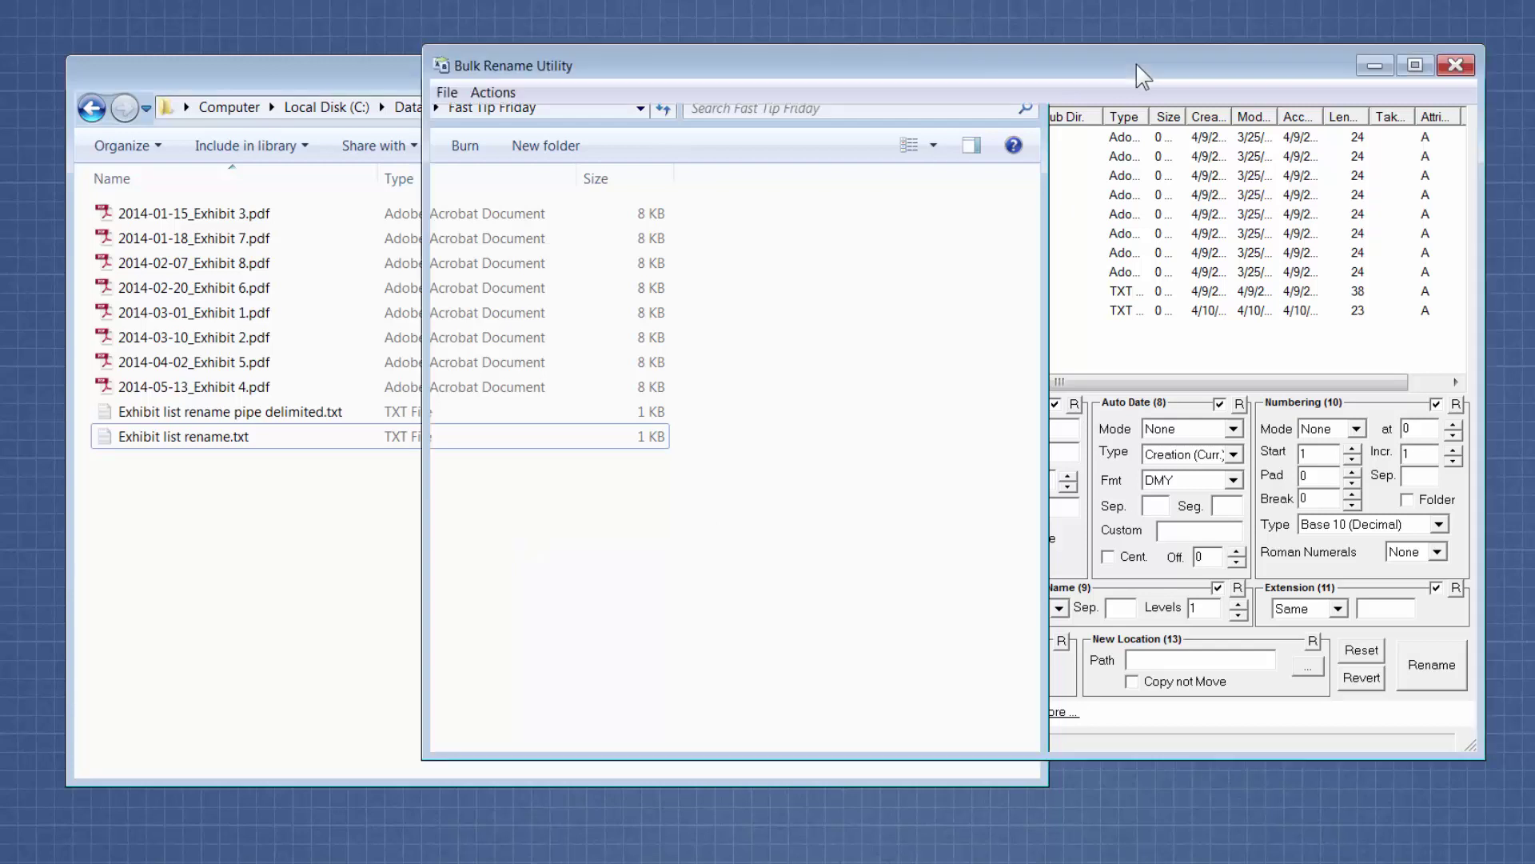